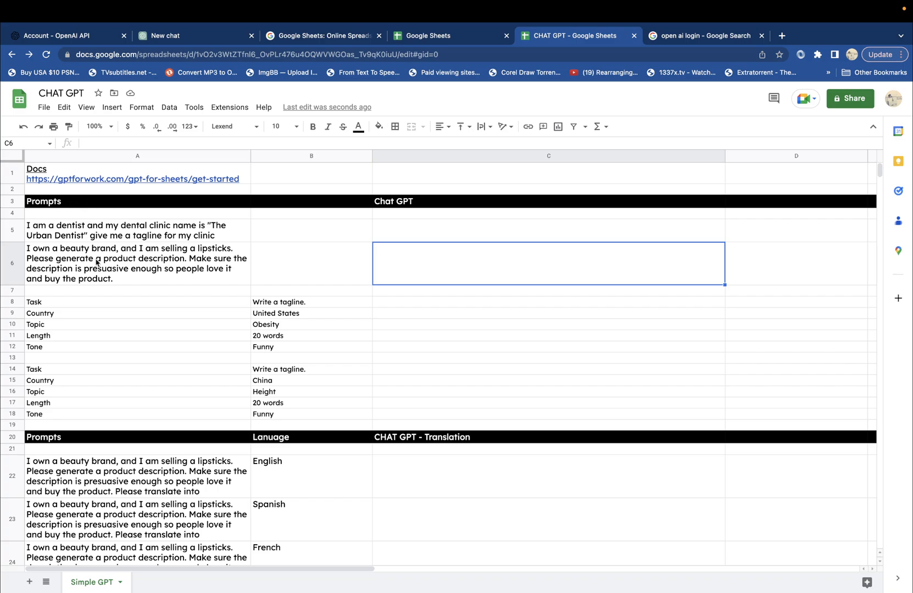
# - Review the sheet's prompt sections and their output columns, from Chat GPT and Translation through Extract, Documentries, Animations and ADVANCE
pyautogui.click(114, 202)
pyautogui.moveTo(115, 302); pyautogui.dragTo(306, 418)
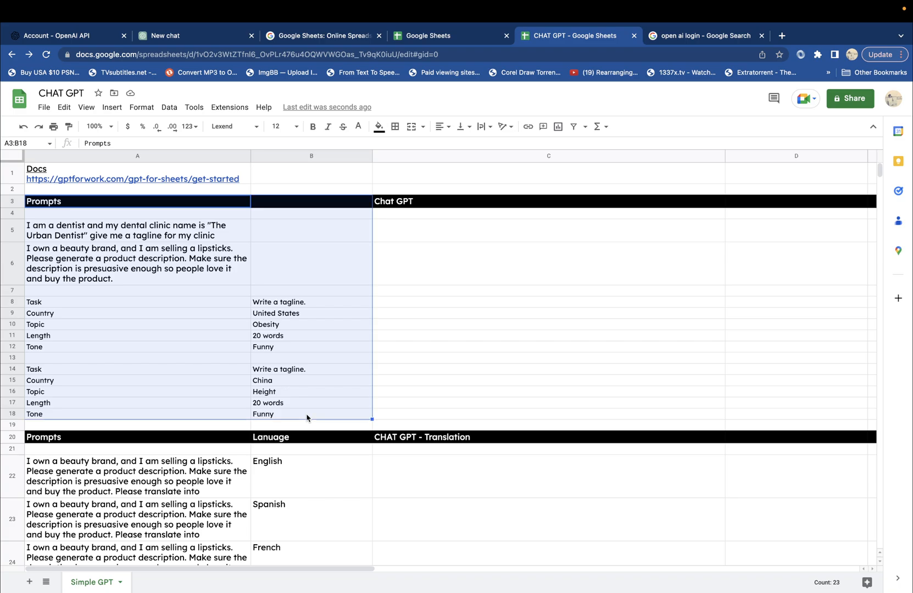
pyautogui.scroll(-3, 307, 418)
pyautogui.scroll(3, 144, 306)
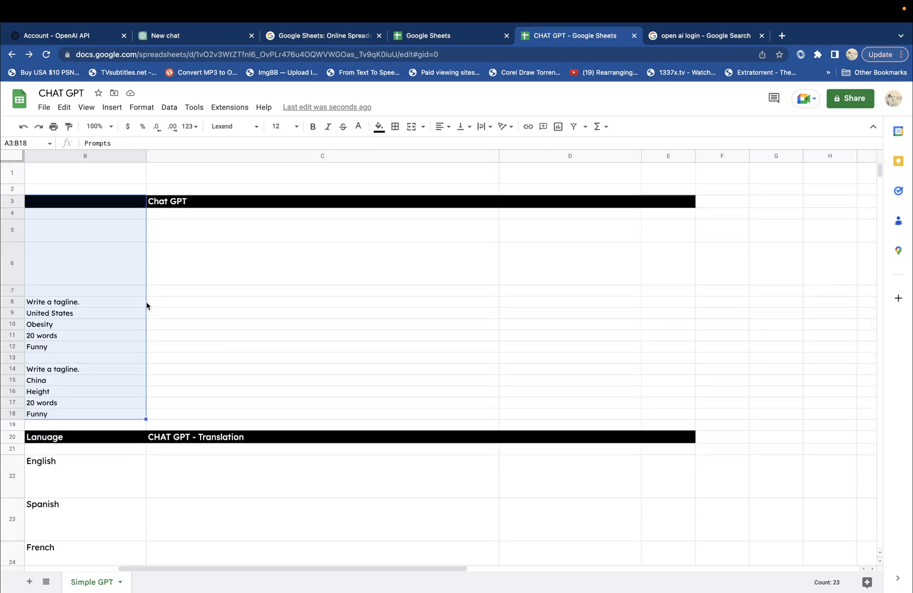
pyautogui.click(396, 217)
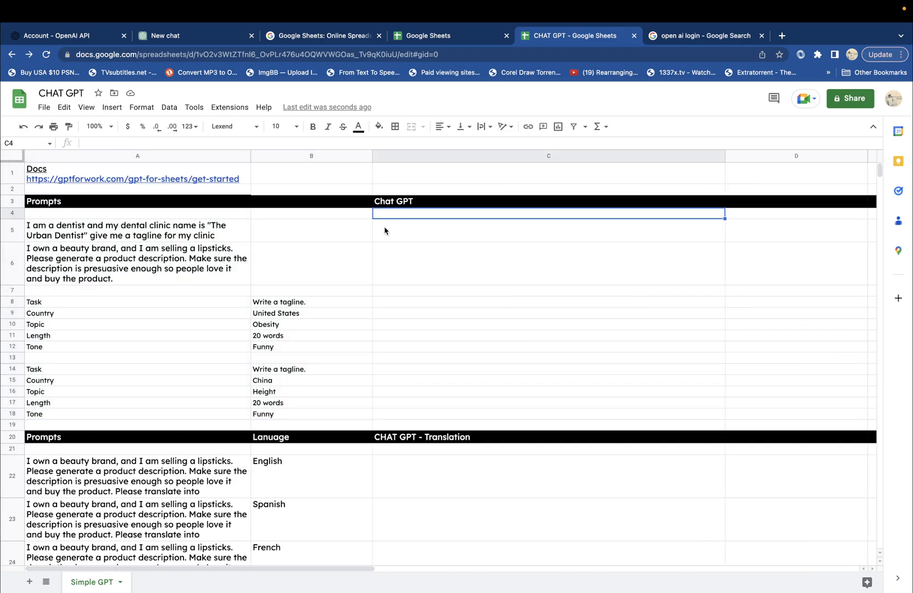
pyautogui.moveTo(388, 217); pyautogui.dragTo(660, 431)
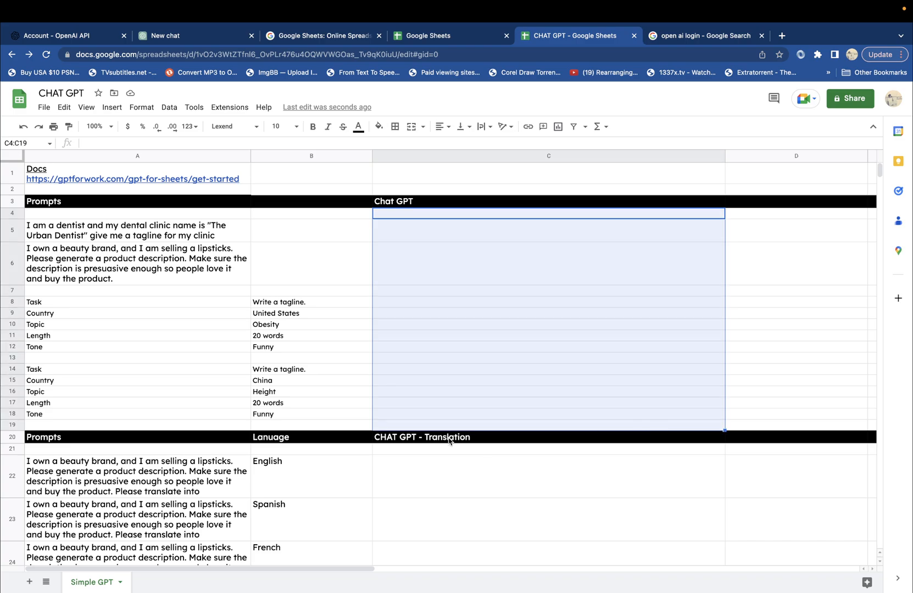
pyautogui.scroll(-3, 451, 442)
pyautogui.moveTo(69, 308); pyautogui.dragTo(97, 456)
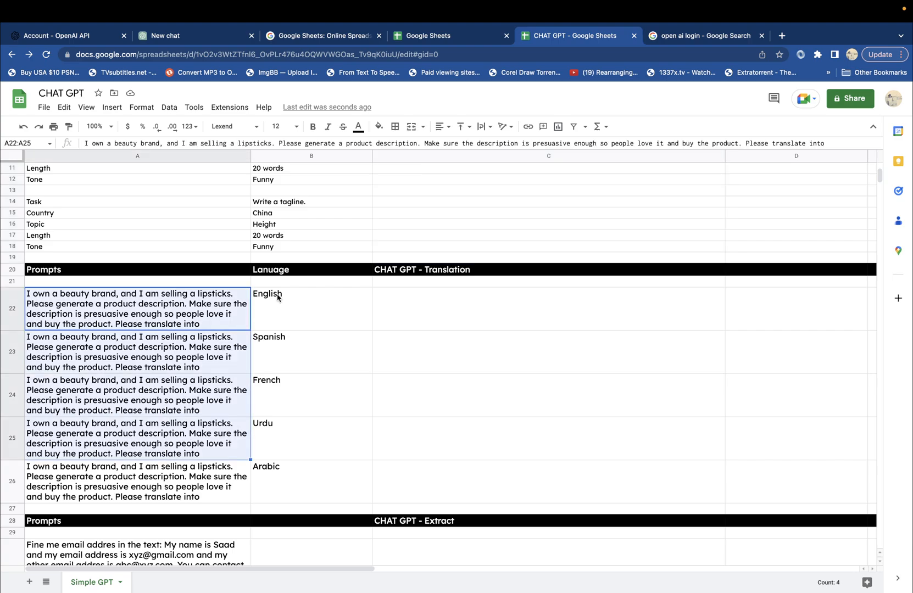
pyautogui.scroll(-10, 312, 474)
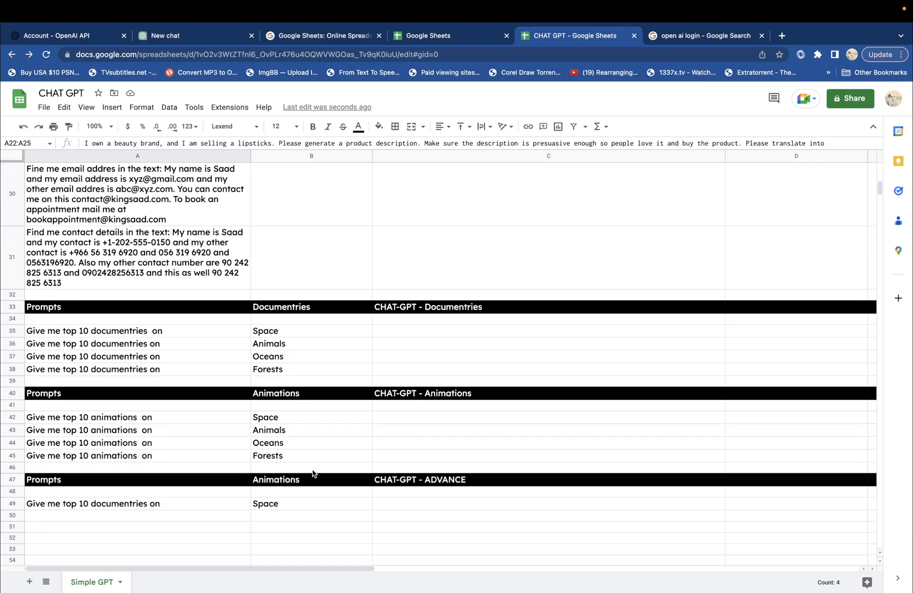
pyautogui.doubleClick(141, 230)
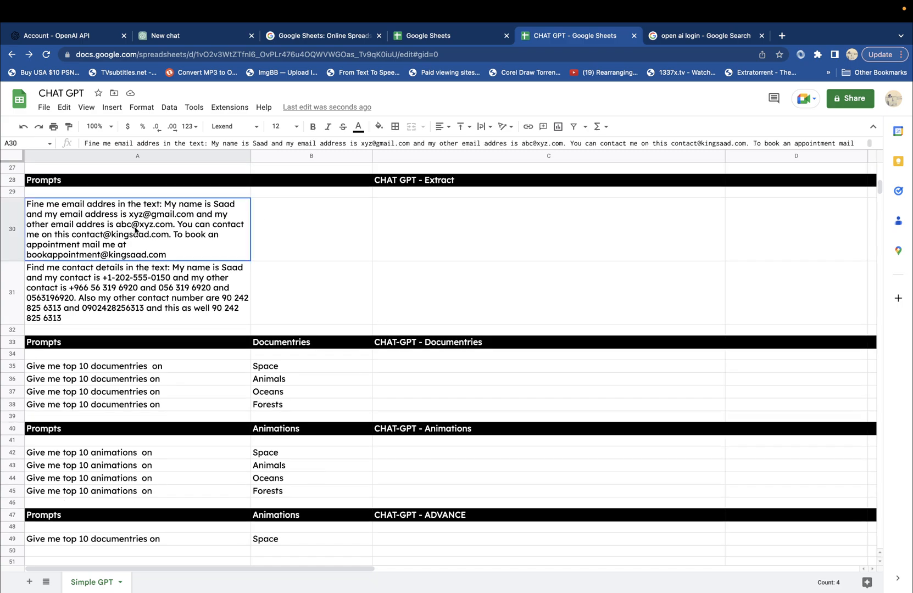
pyautogui.click(259, 291)
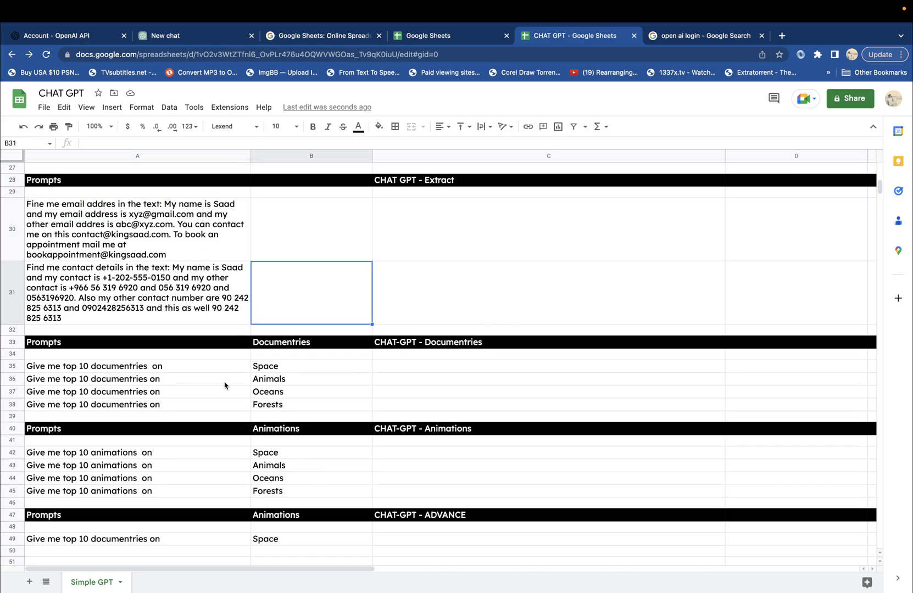
pyautogui.scroll(-5, 225, 385)
pyautogui.scroll(2, 224, 386)
pyautogui.scroll(2, 225, 386)
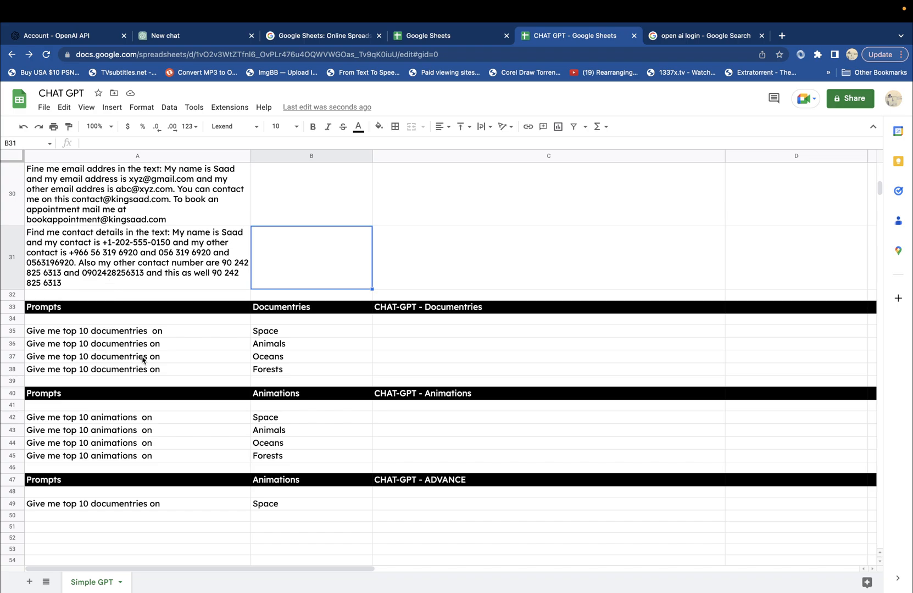
pyautogui.scroll(15, 307, 297)
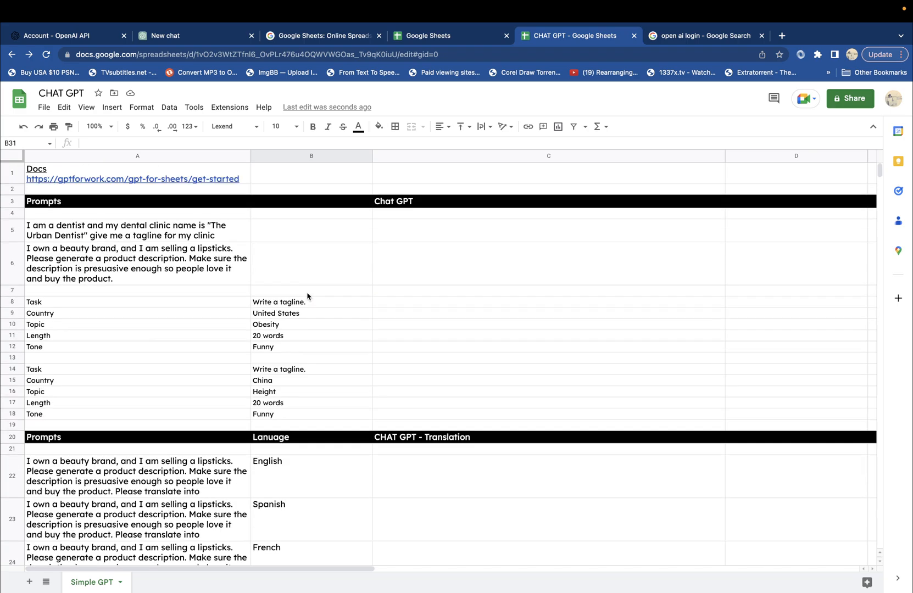
# - Enter the formula =gpt(a5,,1) in C5 to generate the dental clinic tagline with temperature 1
pyautogui.doubleClick(418, 234)
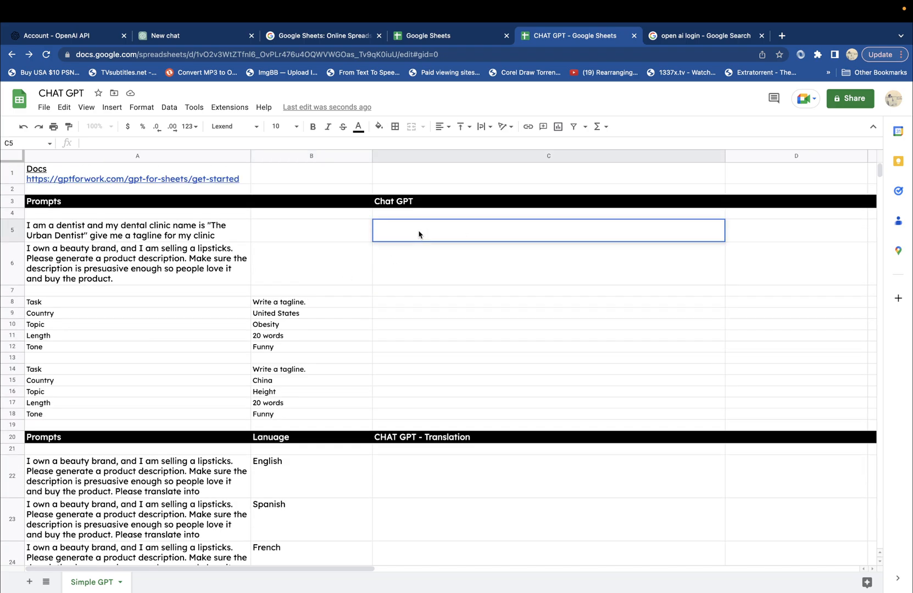
pyautogui.write('=GPT')
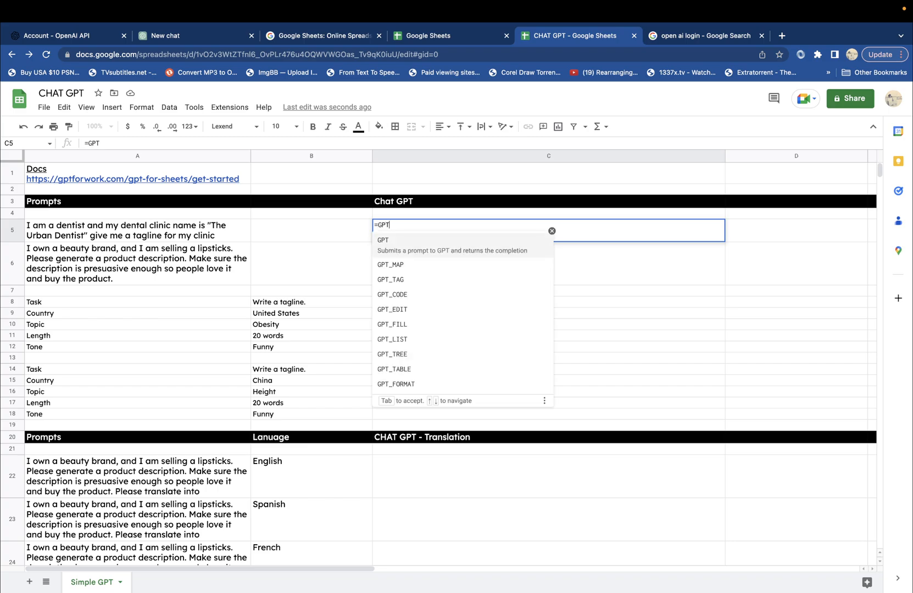
pyautogui.press('BackSpace')
pyautogui.press('BackSpace')
pyautogui.press('BackSpace')
pyautogui.write('gpt(')
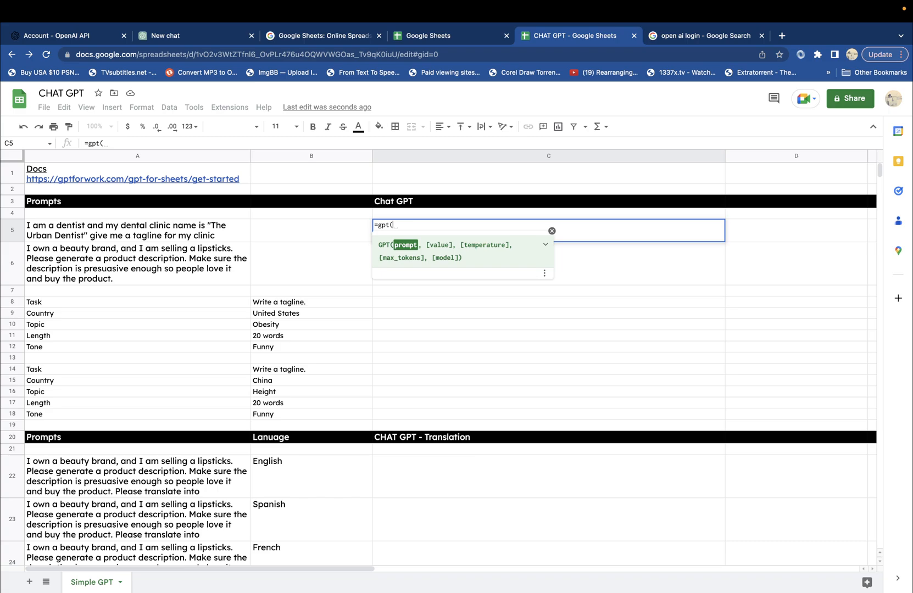
pyautogui.write('a5')
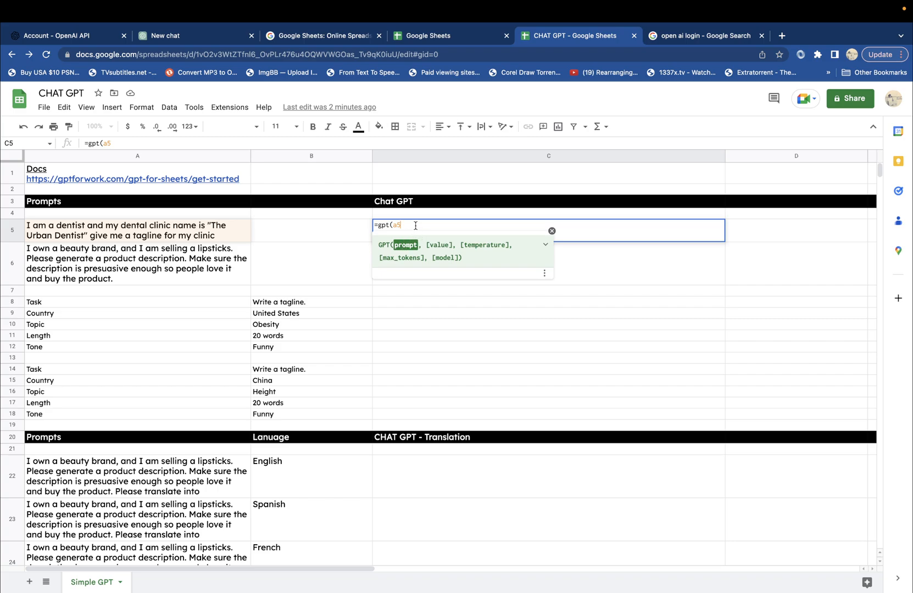
pyautogui.write(',')
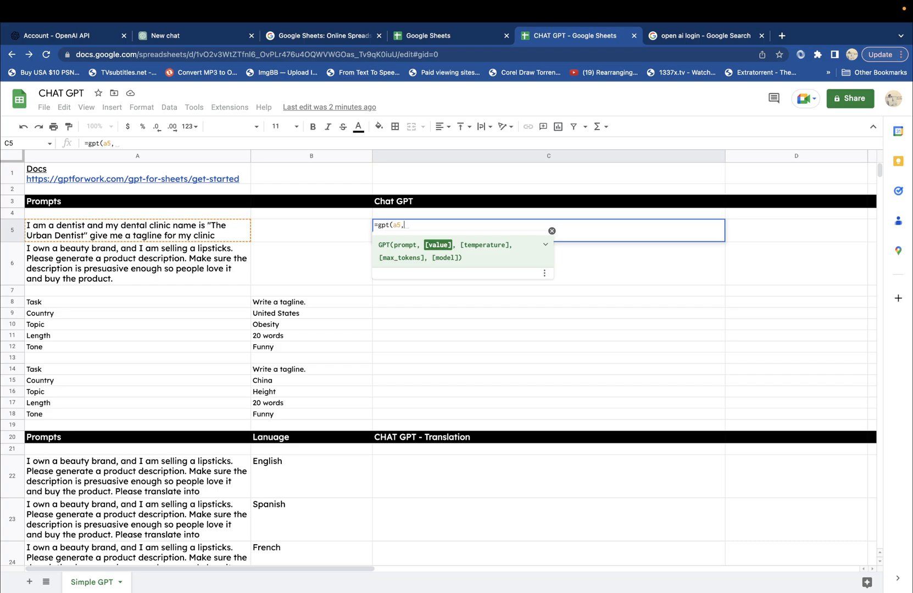
pyautogui.write(',')
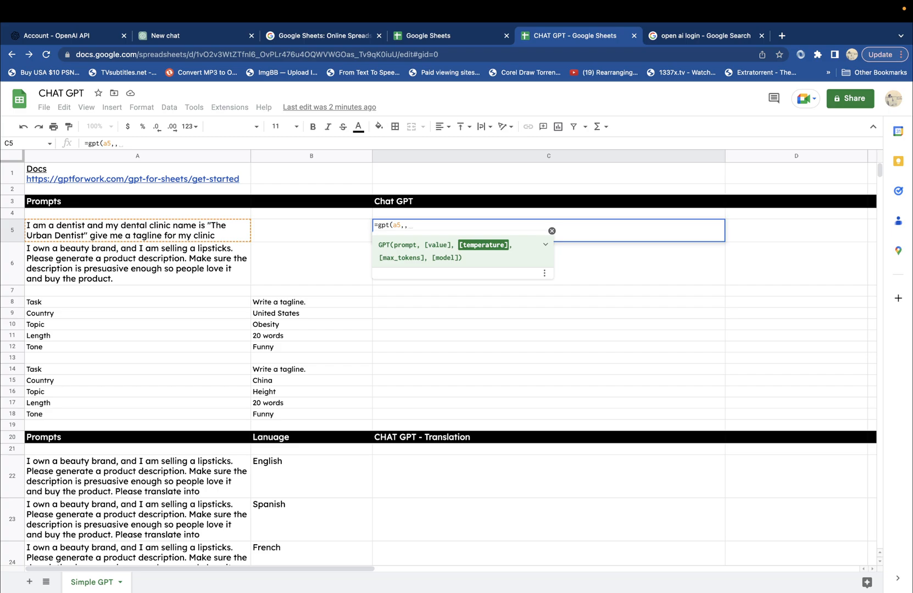
pyautogui.write('1')
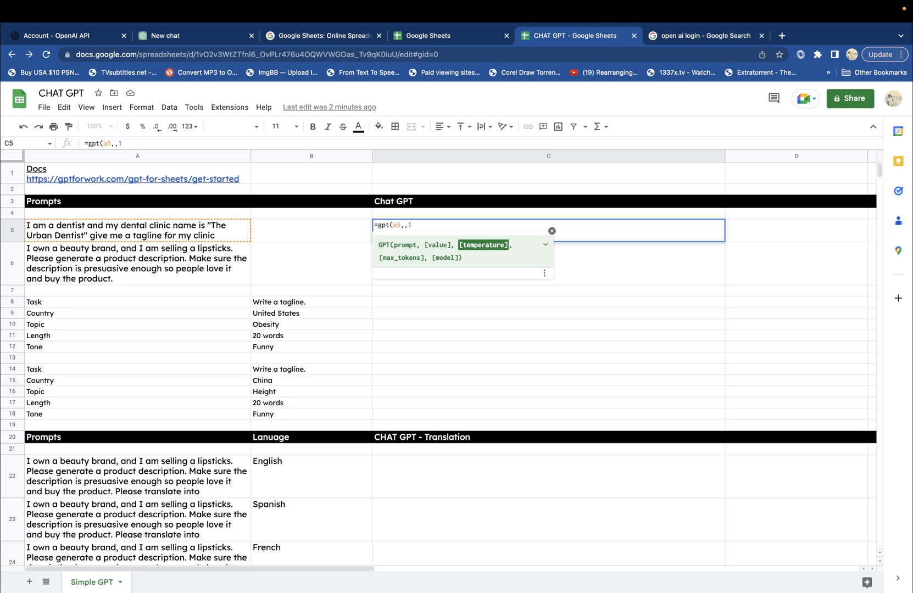
pyautogui.write(')')
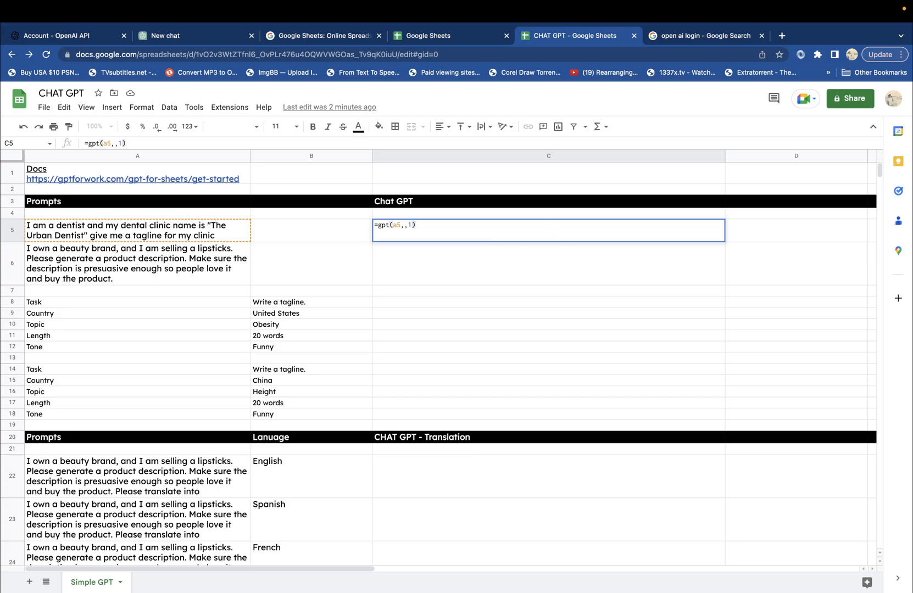
pyautogui.press('Return')
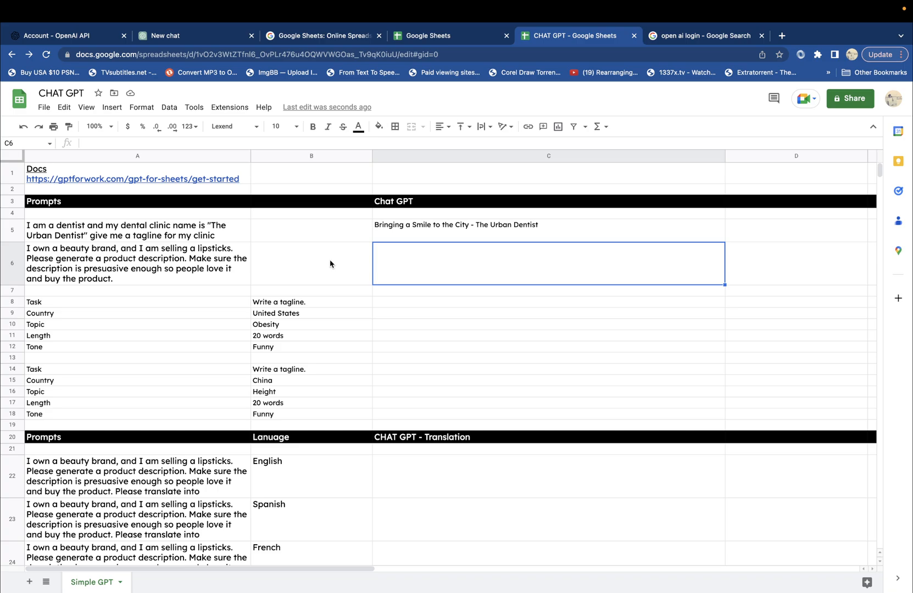
# - Fill the GPT formula from C5 down to C6 to generate the lipstick product description
pyautogui.click(42, 233)
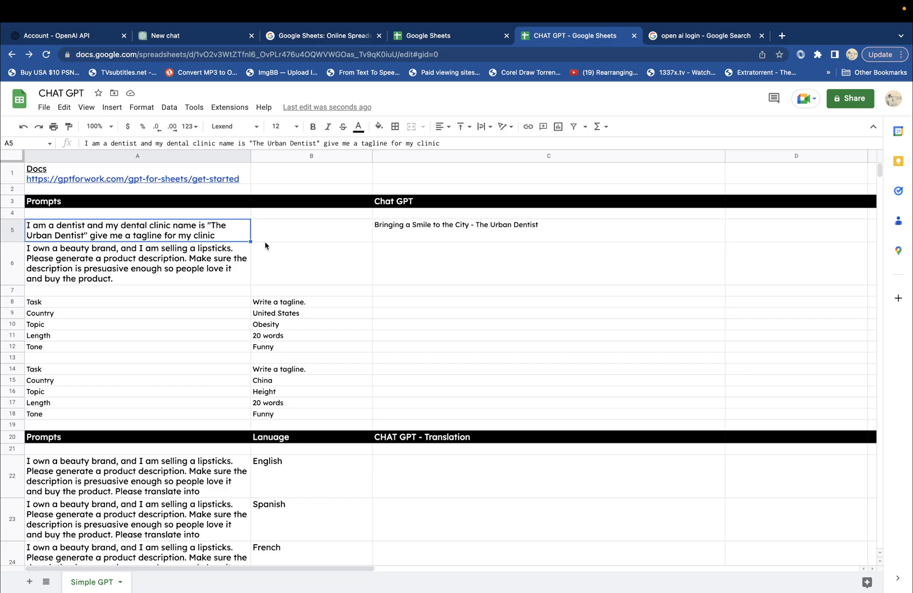
pyautogui.doubleClick(411, 268)
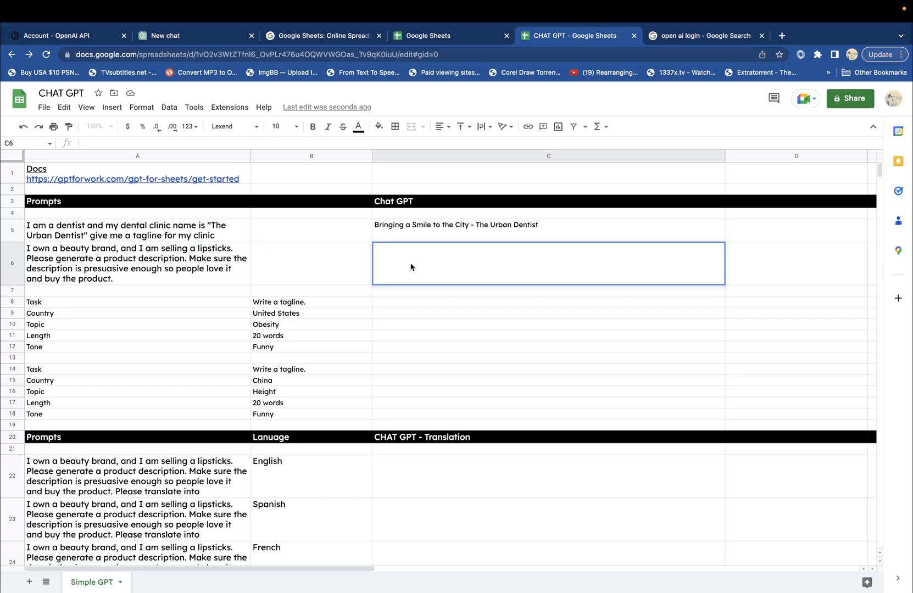
pyautogui.click(540, 227)
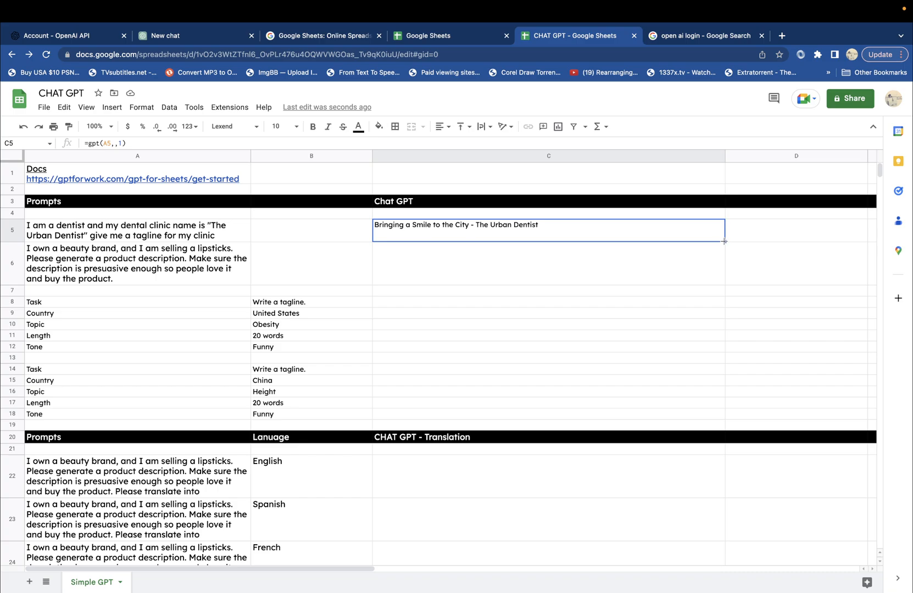
pyautogui.moveTo(724, 241); pyautogui.dragTo(723, 280)
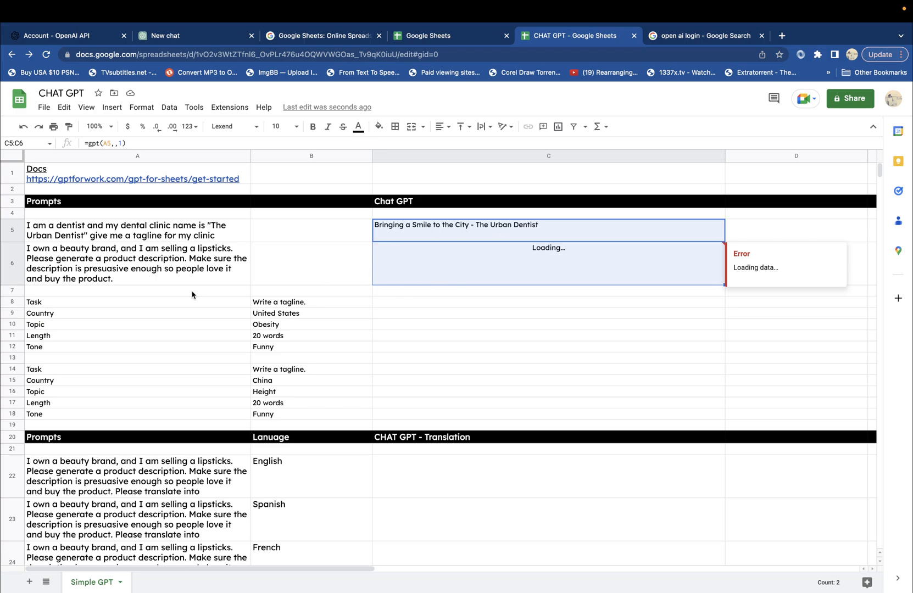
# - Examine the task, country, topic, length and tone parameters in the two tagline blocks, rows 8–12 and 14–18
pyautogui.moveTo(67, 305); pyautogui.dragTo(275, 346)
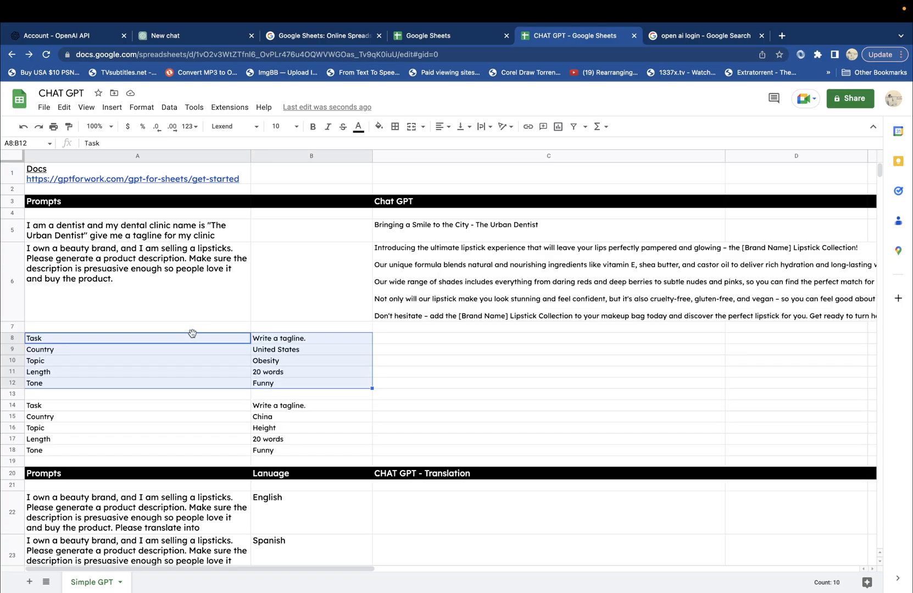
pyautogui.doubleClick(276, 338)
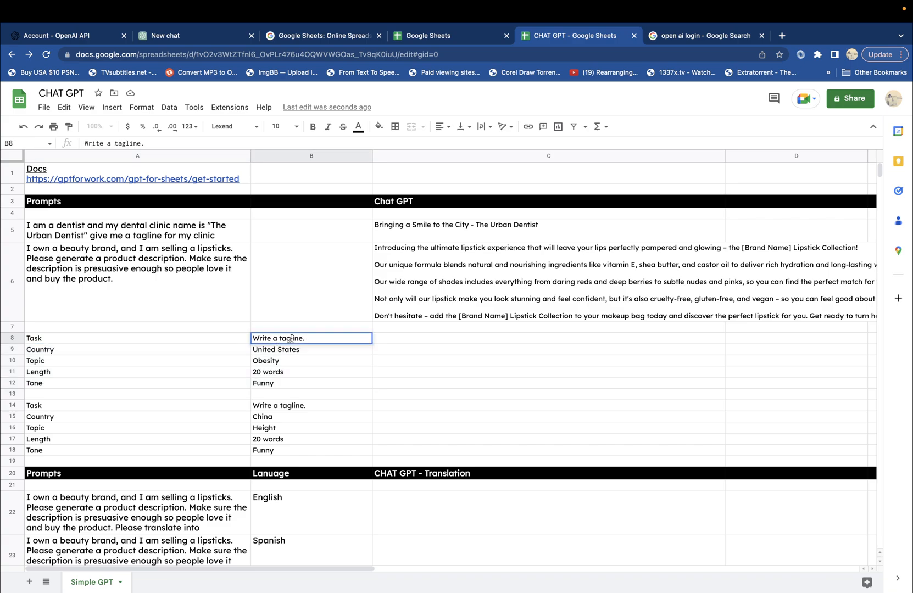
pyautogui.click(290, 352)
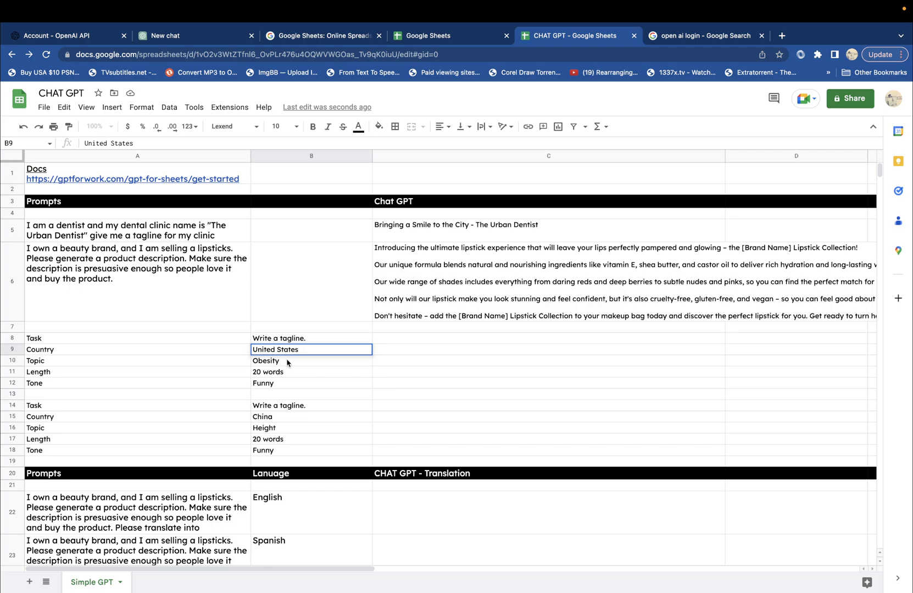
pyautogui.doubleClick(287, 362)
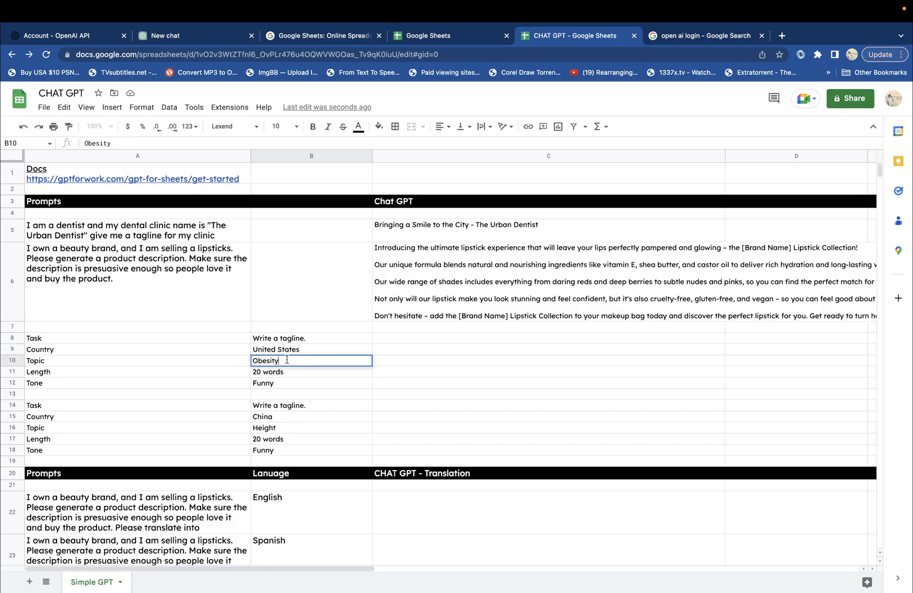
pyautogui.click(283, 375)
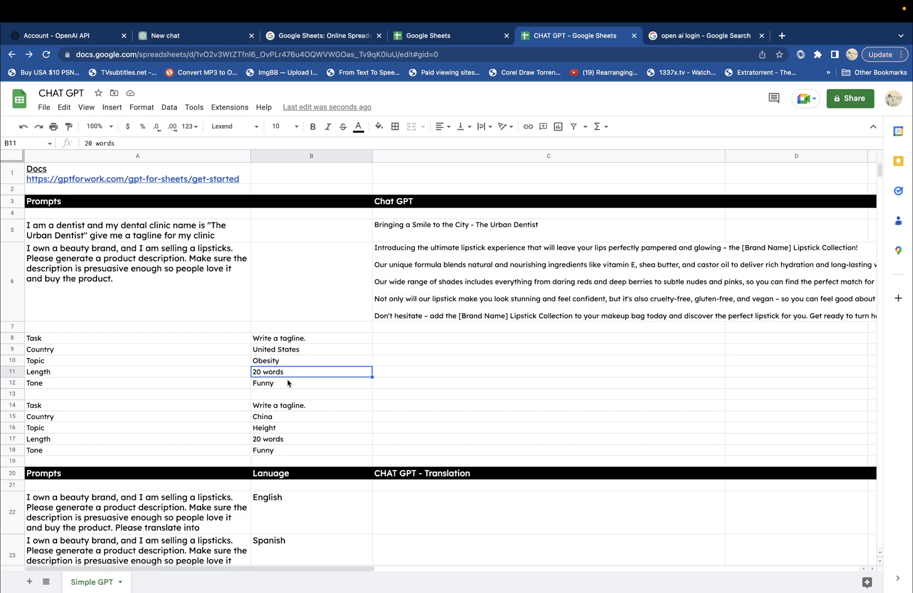
pyautogui.click(284, 387)
pyautogui.moveTo(100, 405); pyautogui.dragTo(265, 453)
pyautogui.click(290, 406)
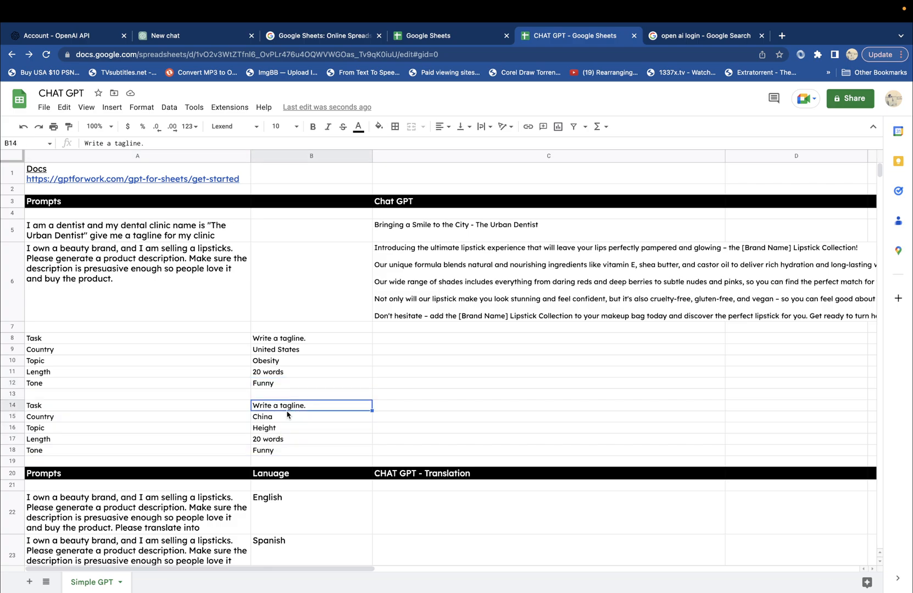
pyautogui.click(287, 419)
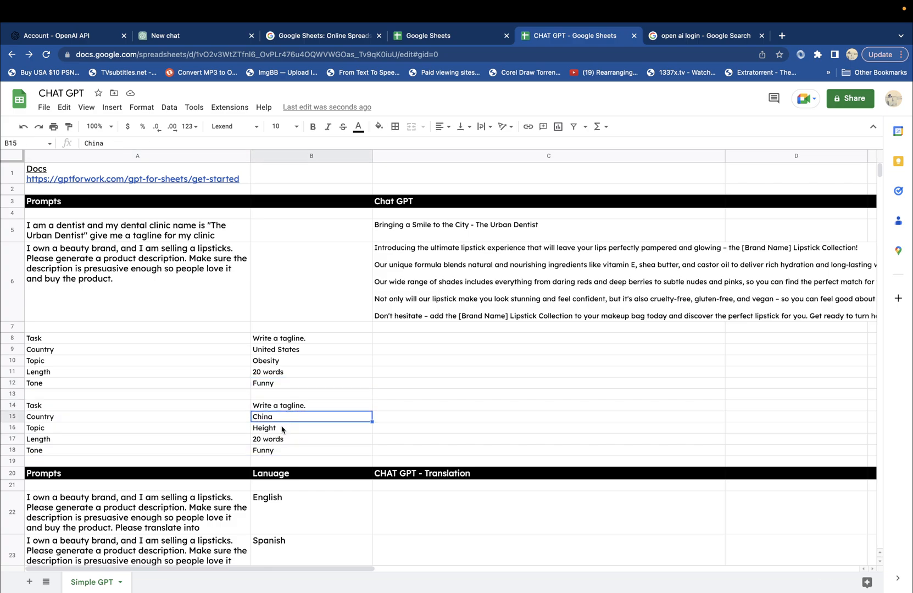
pyautogui.click(280, 431)
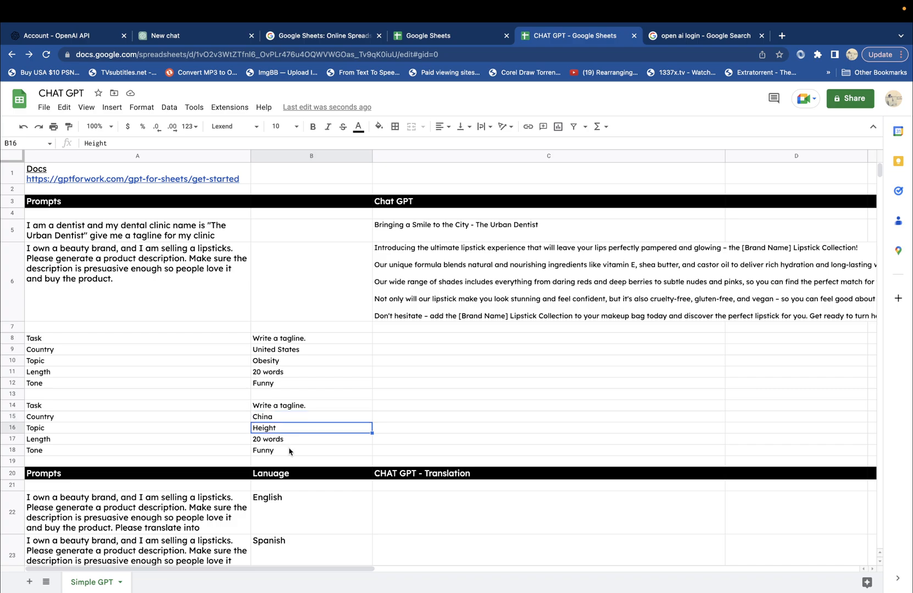
pyautogui.click(289, 452)
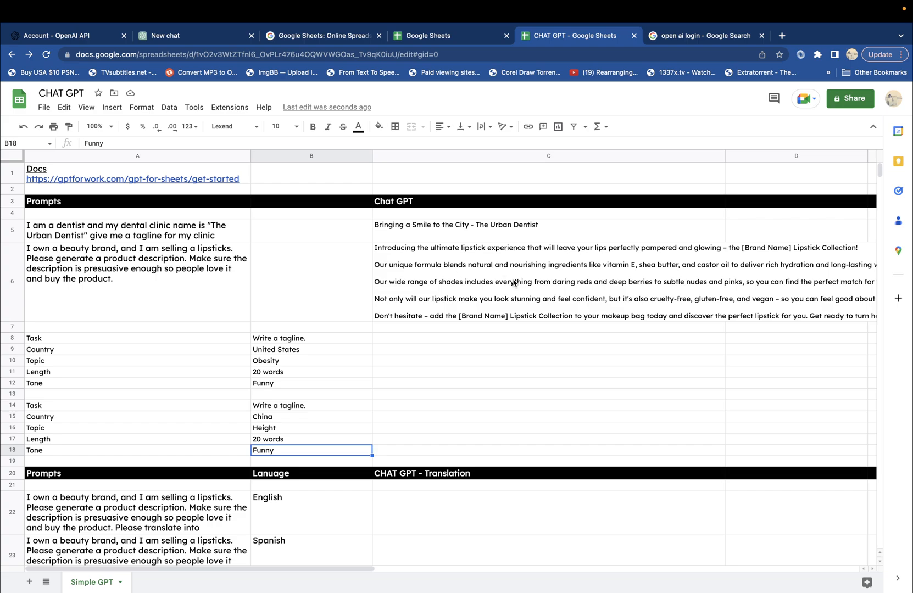
pyautogui.doubleClick(487, 282)
pyautogui.moveTo(274, 340); pyautogui.dragTo(285, 450)
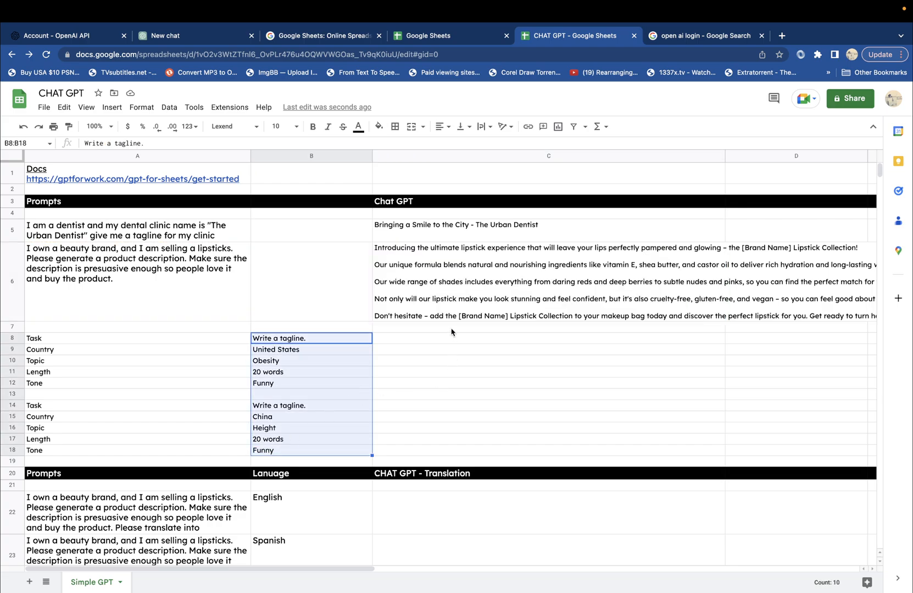
# - Read across the full lipstick description generated in C6 and open the cell's formula for inspection
pyautogui.hscroll(10, 577, 289)
pyautogui.hscroll(-8, 577, 288)
pyautogui.hscroll(-2, 577, 289)
pyautogui.hscroll(2, 576, 288)
pyautogui.hscroll(6, 577, 289)
pyautogui.hscroll(-8, 577, 289)
pyautogui.click(473, 321)
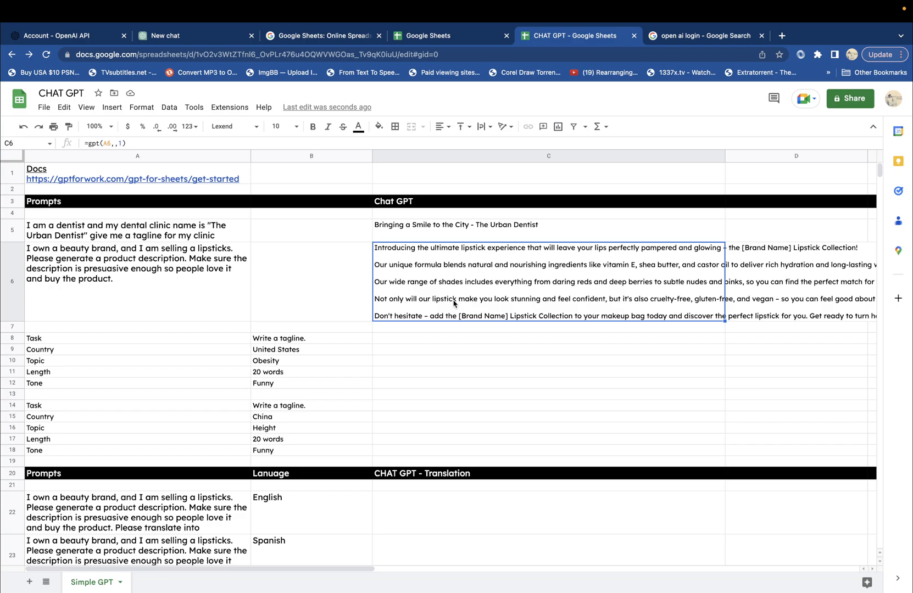
pyautogui.doubleClick(470, 316)
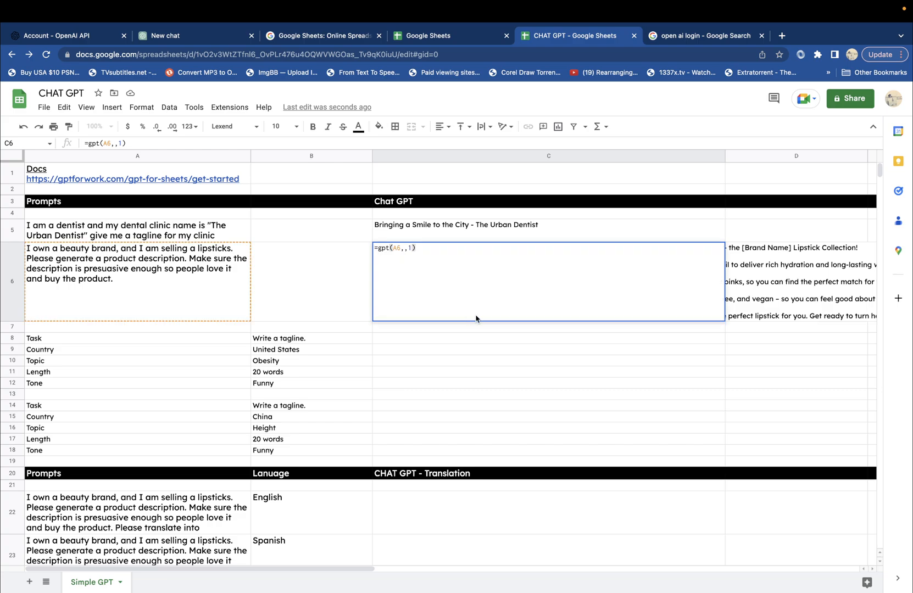
# - Examine the United States obesity tagline parameters in A8:B12 as the prompt range for a formula in C8
pyautogui.click(482, 340)
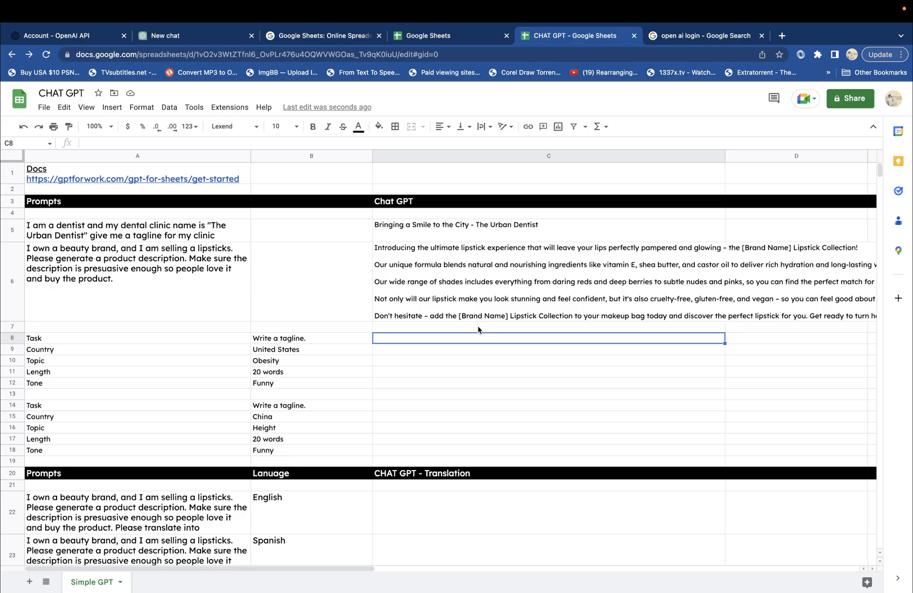
pyautogui.doubleClick(400, 339)
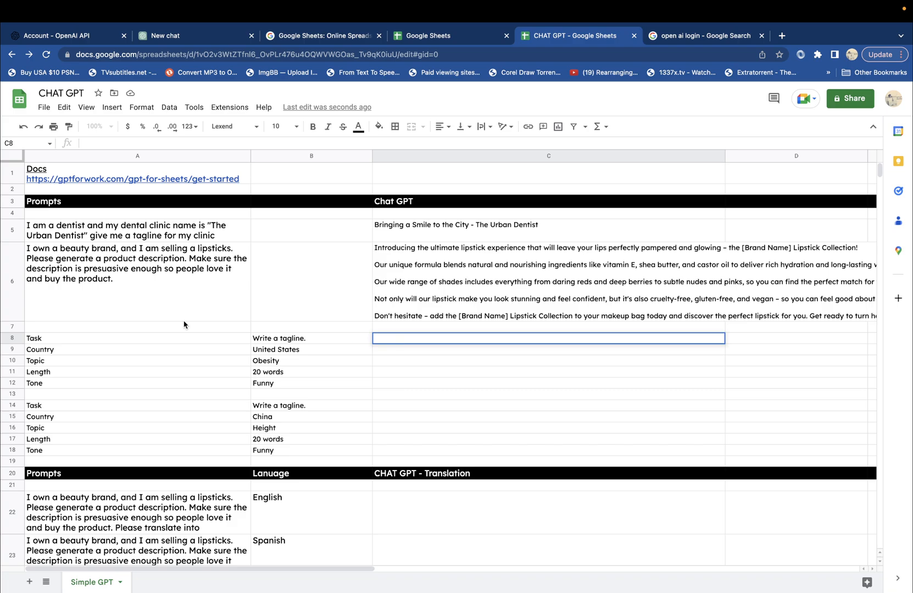
pyautogui.moveTo(55, 342); pyautogui.dragTo(181, 383)
pyautogui.moveTo(285, 393); pyautogui.dragTo(296, 384)
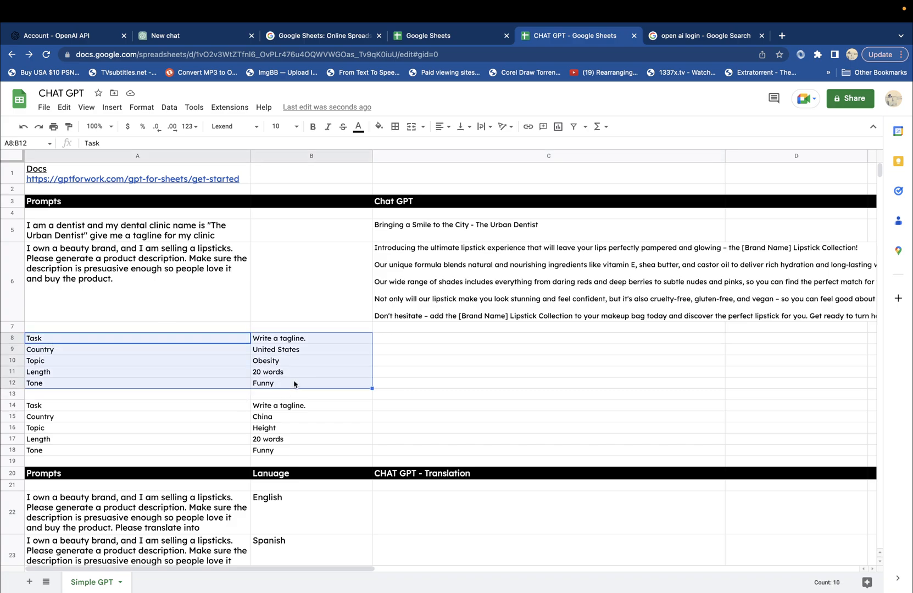
pyautogui.click(438, 340)
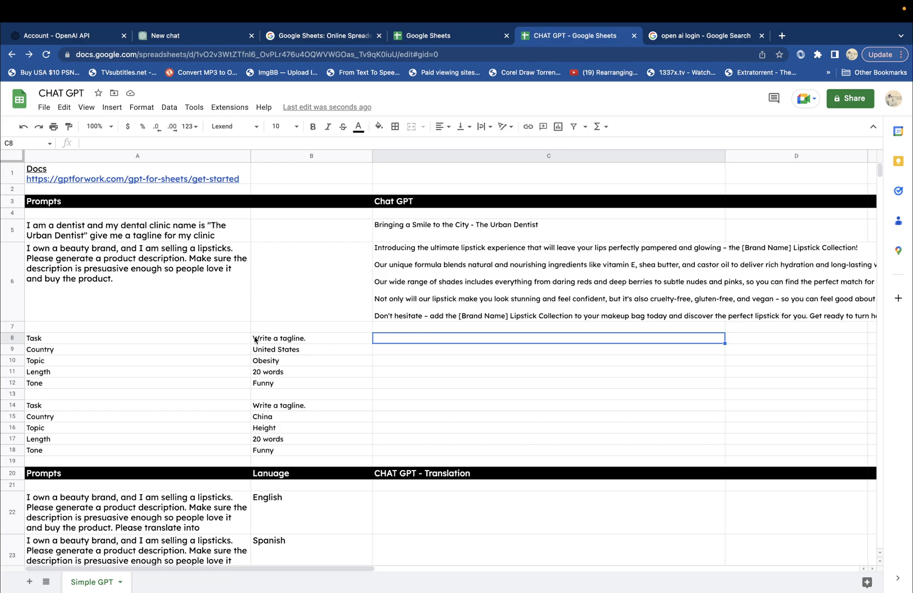
pyautogui.click(62, 341)
pyautogui.keyDown('shift'); pyautogui.click(284, 384); pyautogui.keyUp('shift')
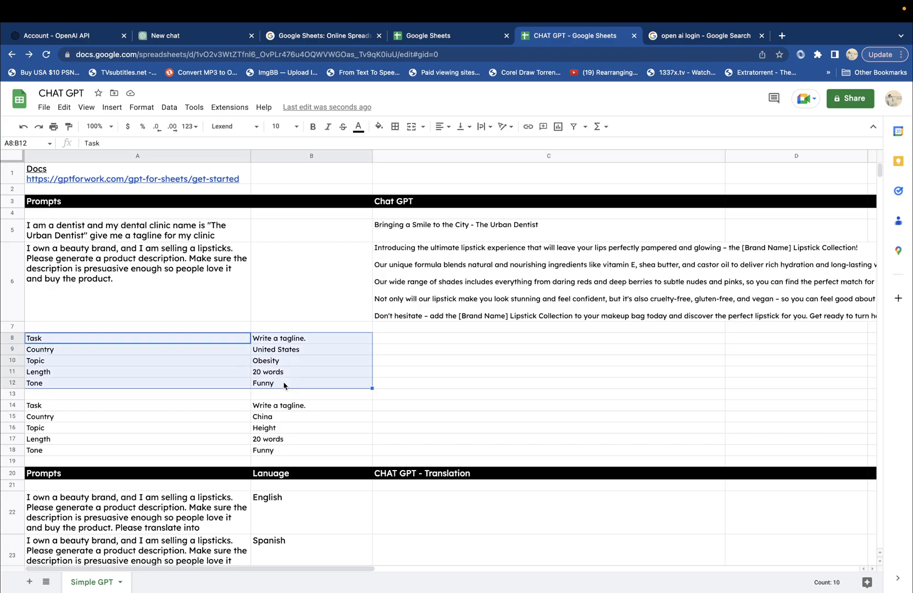
# - Enter the formula =gpt(a8:b12,,1) in C8 to generate the United States obesity tagline from its parameter block
pyautogui.click(391, 338)
pyautogui.write('=')
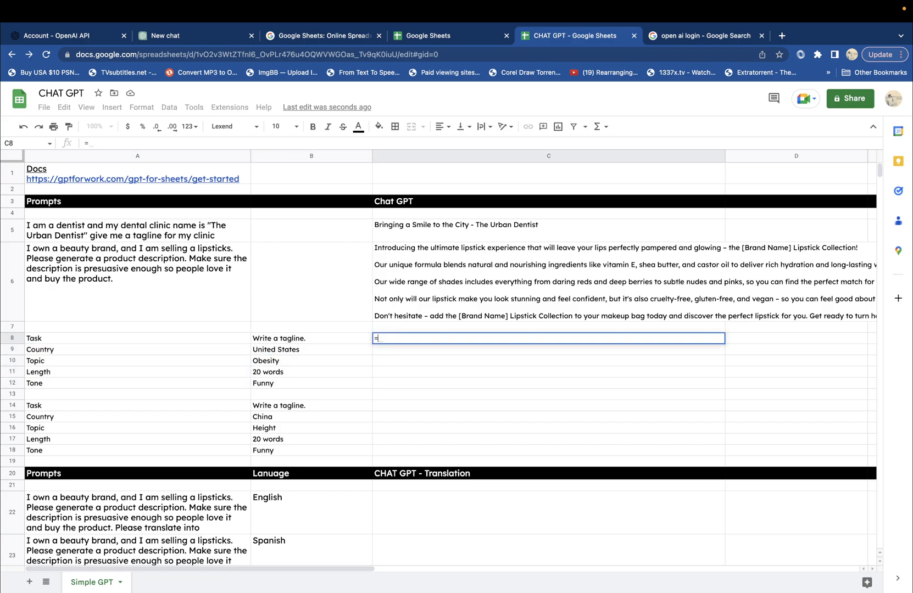
pyautogui.write('got(')
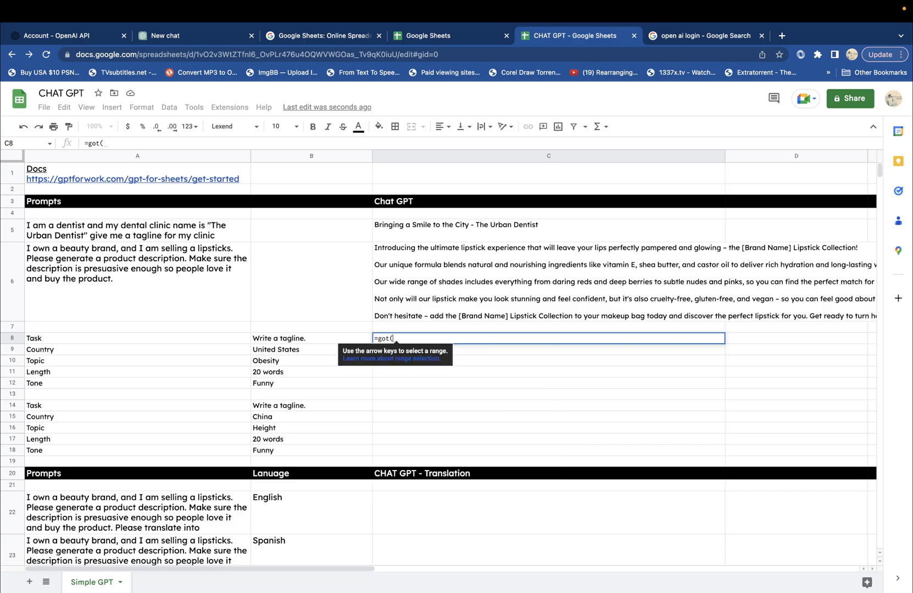
pyautogui.press('BackSpace')
pyautogui.press('BackSpace')
pyautogui.write('pt(')
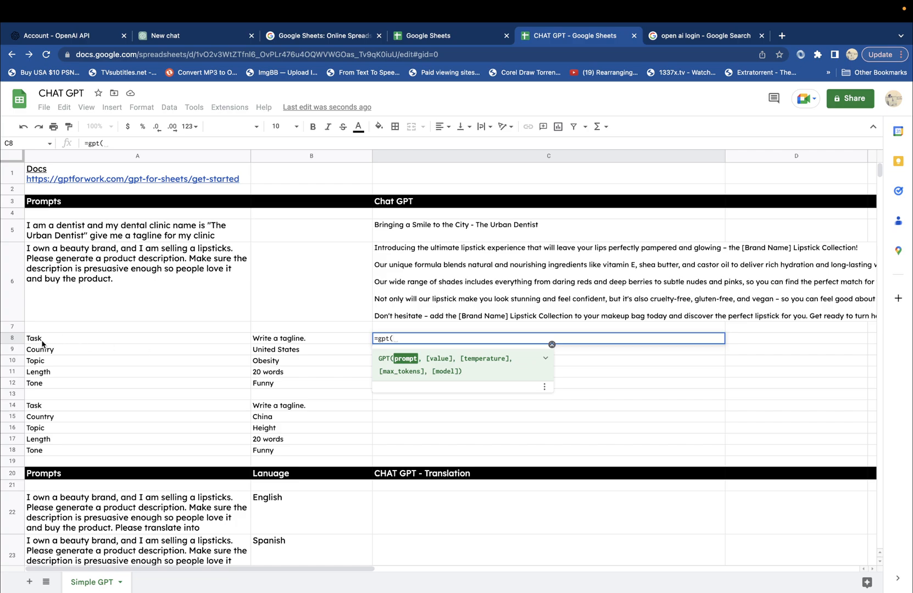
pyautogui.write('a8')
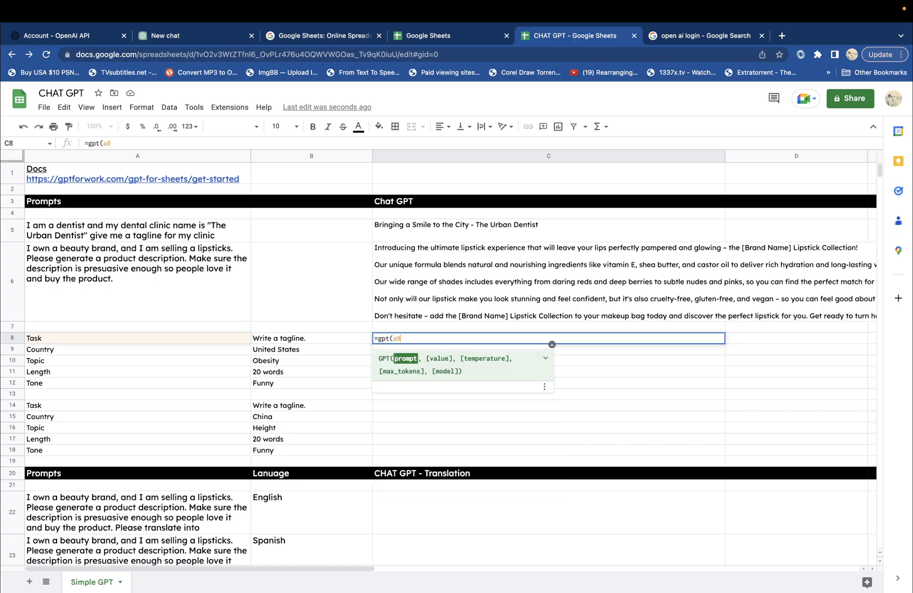
pyautogui.write(':')
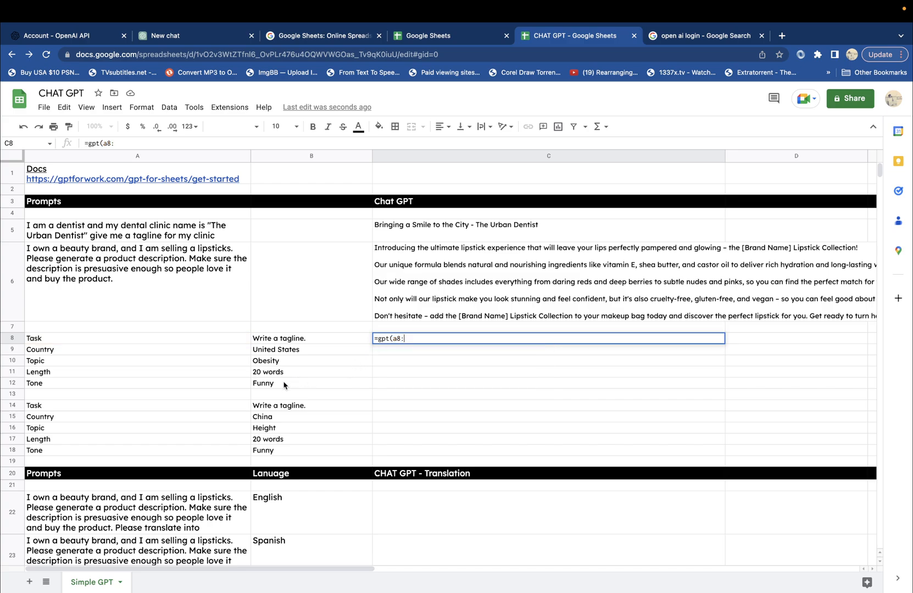
pyautogui.write('b12')
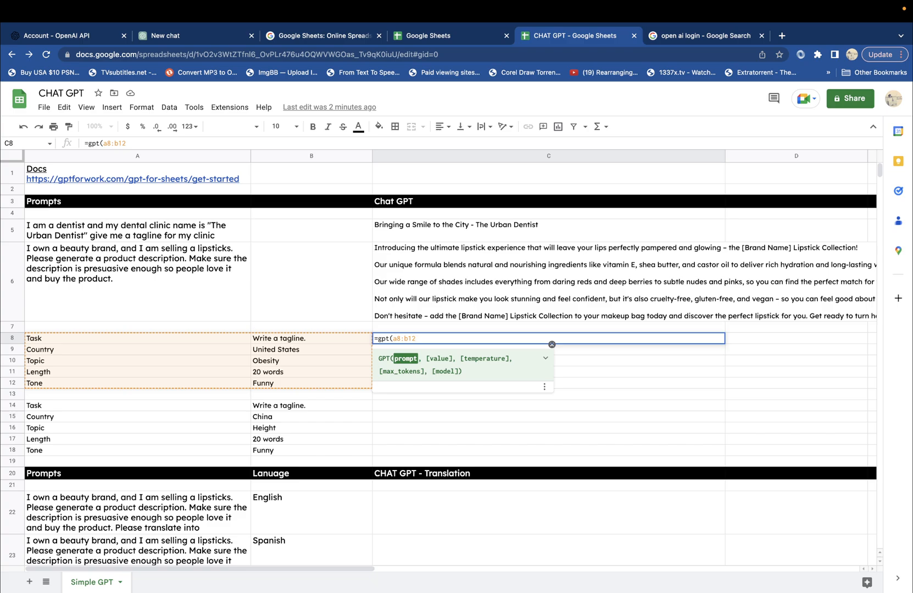
pyautogui.write(', ')
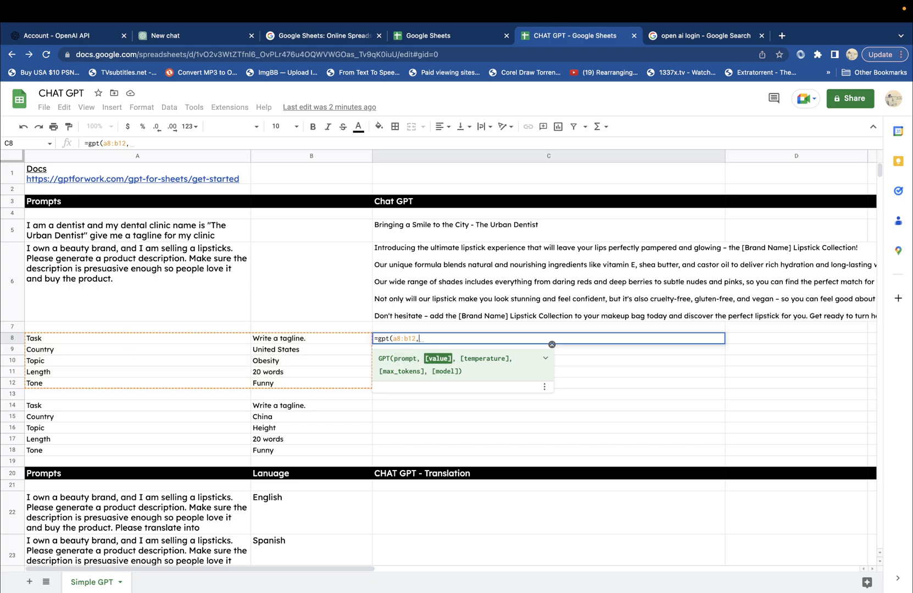
pyautogui.write(',')
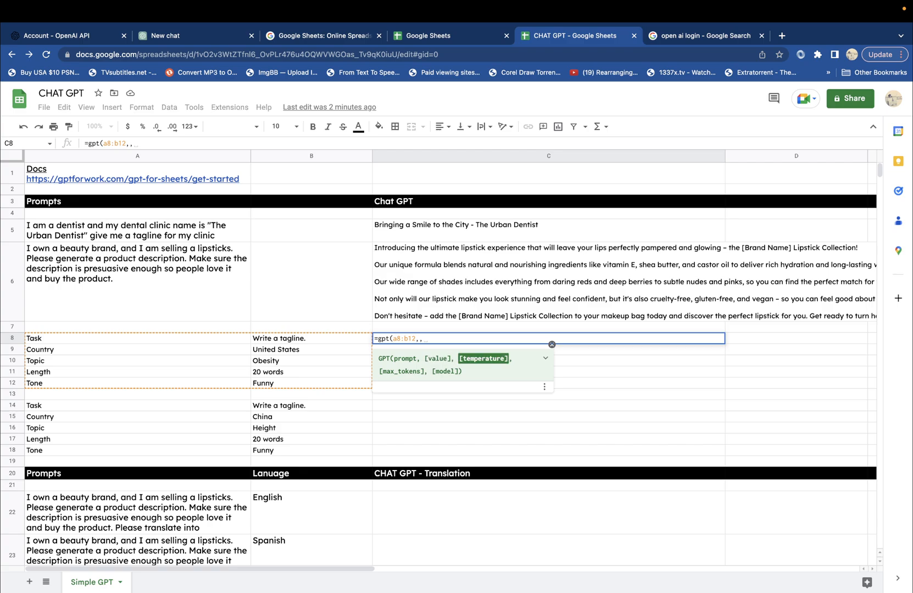
pyautogui.write('1)')
pyautogui.press('Return')
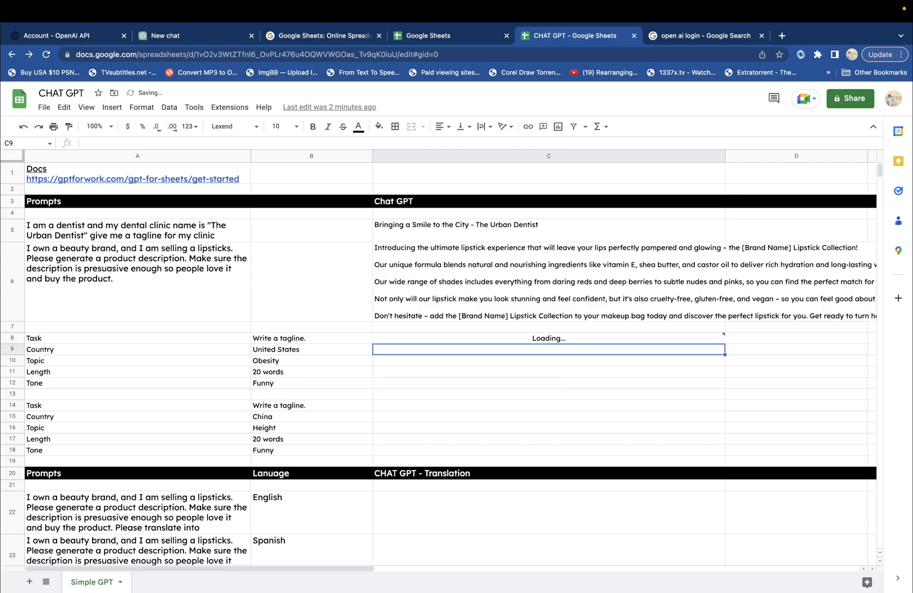
# - Enter a GPT formula in C14 with the range a14:b18 as its prompt to generate the China height tagline
pyautogui.click(394, 407)
pyautogui.write('=')
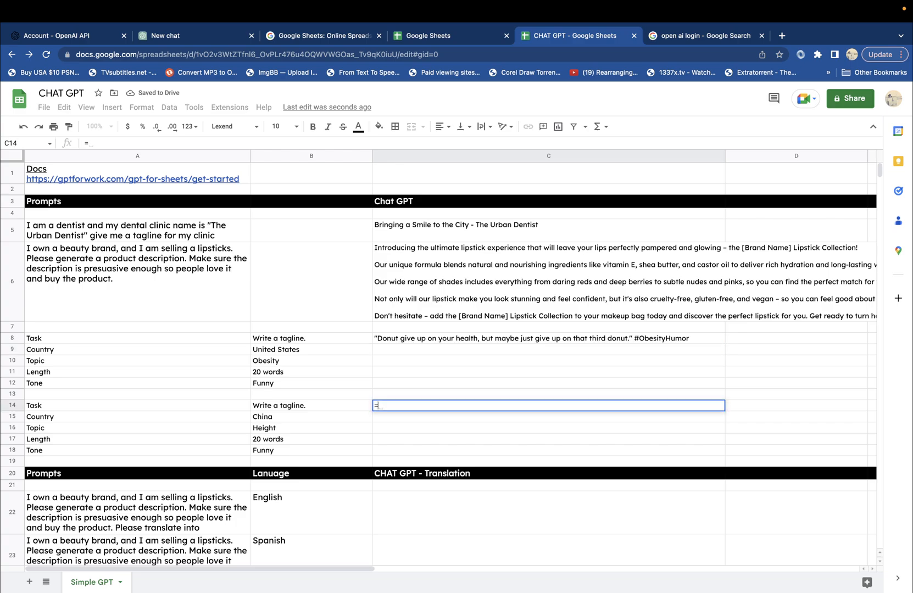
pyautogui.write('gpt(')
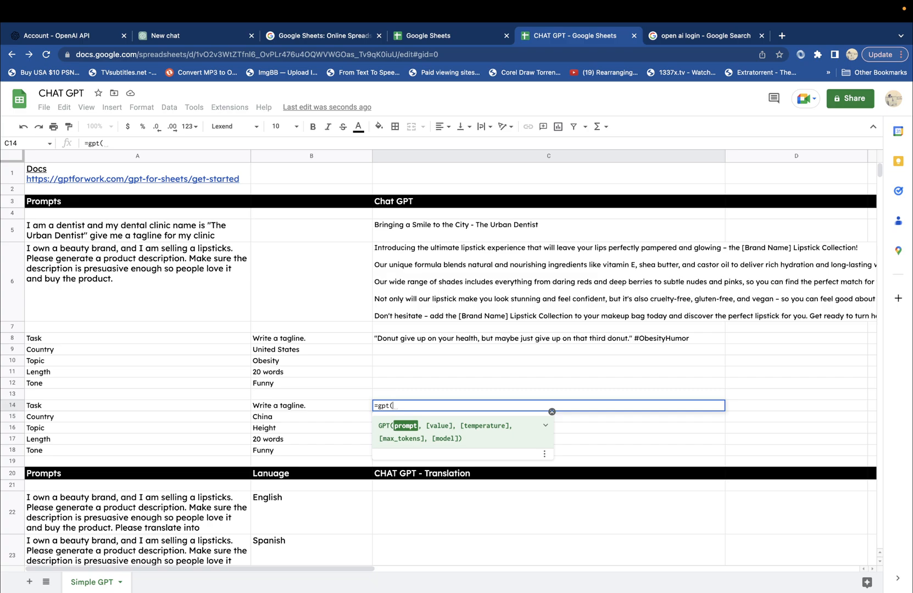
pyautogui.write('a14:')
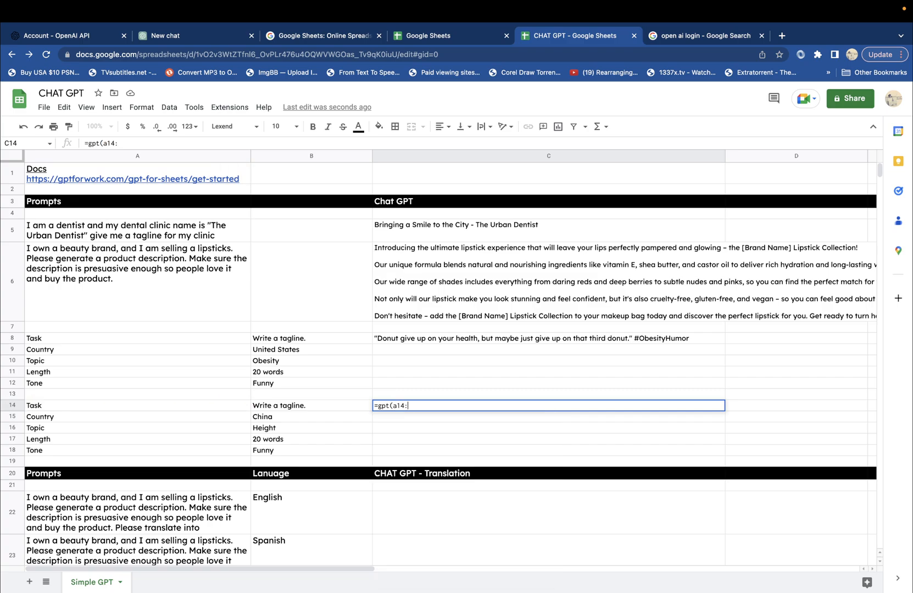
pyautogui.write('b18')
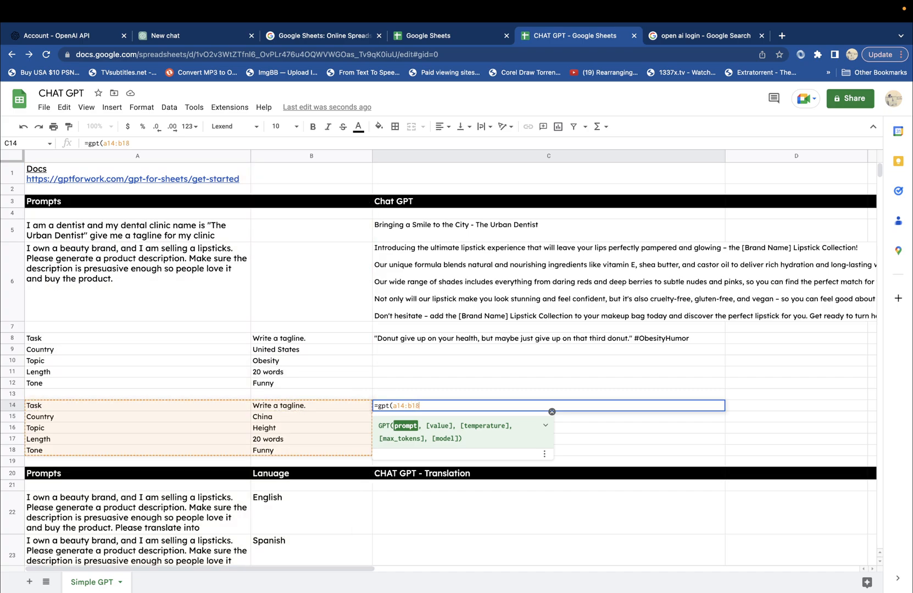
pyautogui.write(', , )')
pyautogui.press('Return')
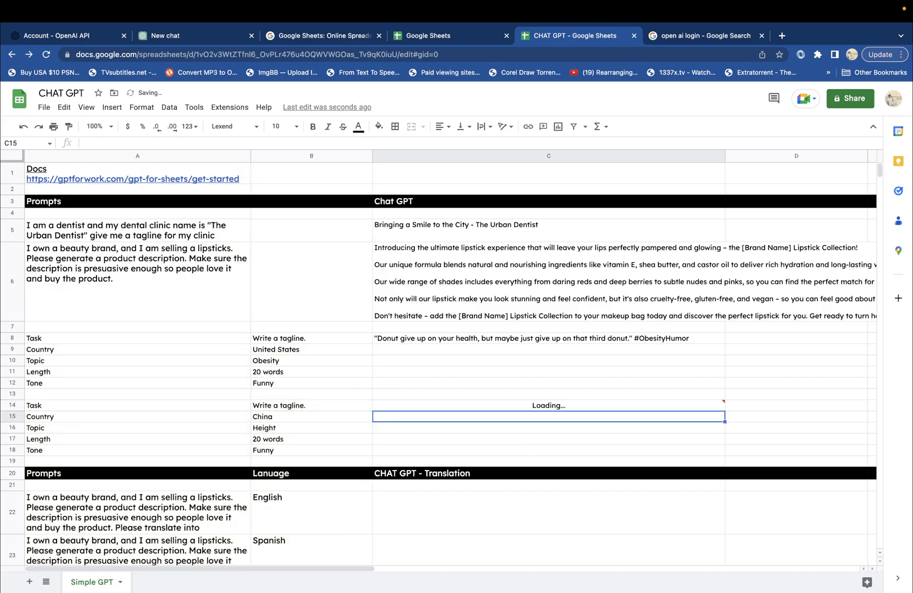
# - Extend the United States task in B8 with "Give me 3 taglines" after "Write a tagline."
pyautogui.click(394, 340)
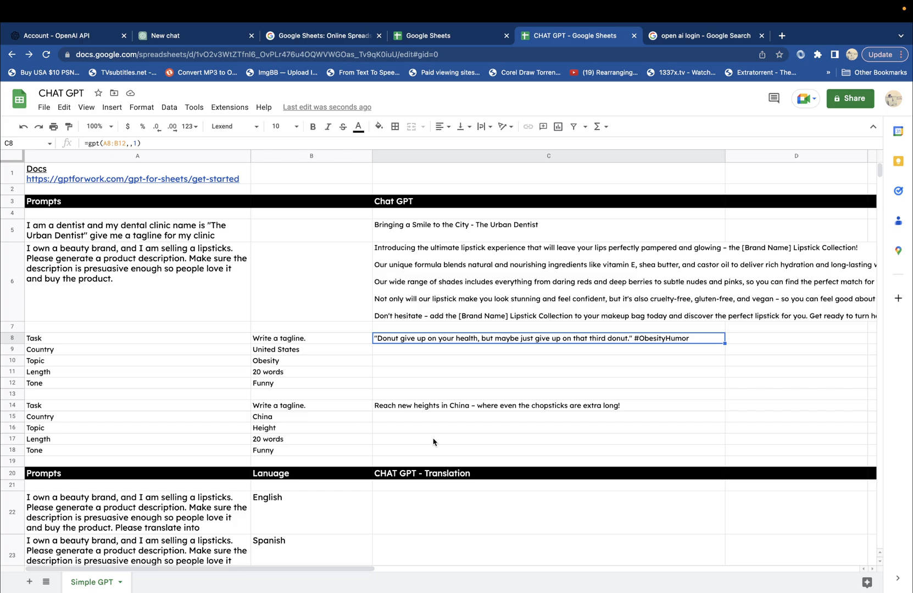
pyautogui.scroll(-1, 434, 442)
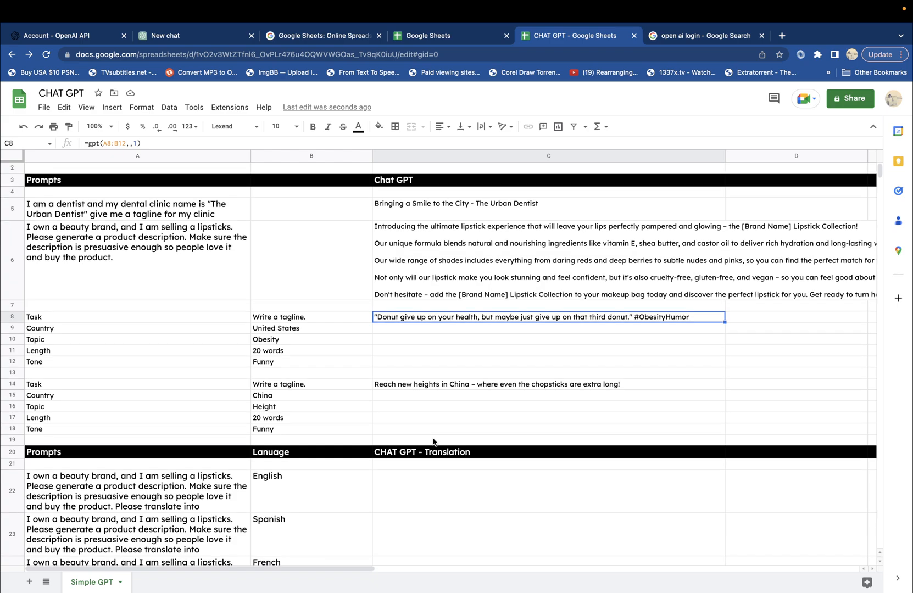
pyautogui.doubleClick(331, 318)
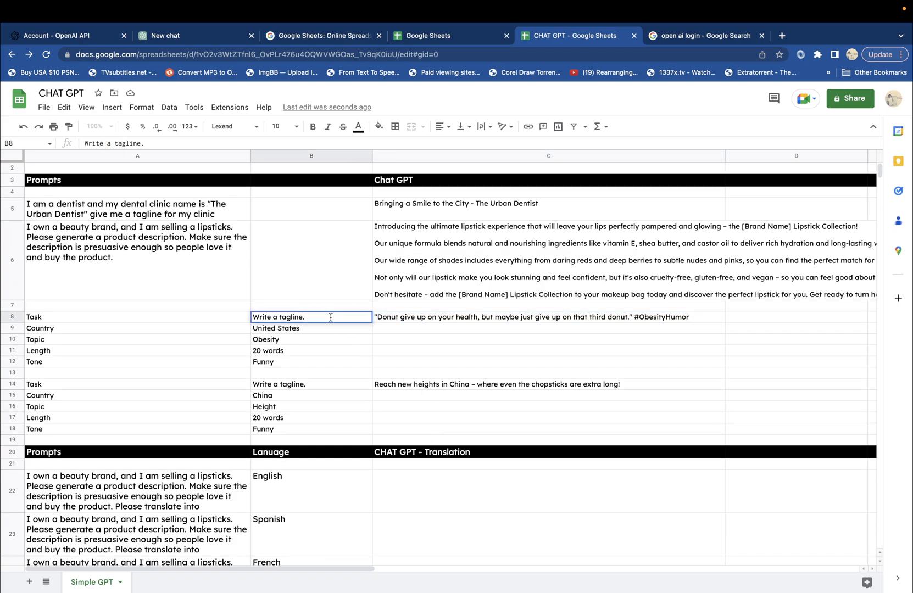
pyautogui.write('Give me 4')
pyautogui.press('BackSpace')
pyautogui.press('BackSpace')
pyautogui.write('3 taglines')
# - Replace the tone of the United States obesity block in B12 with Competitive
pyautogui.click(276, 361)
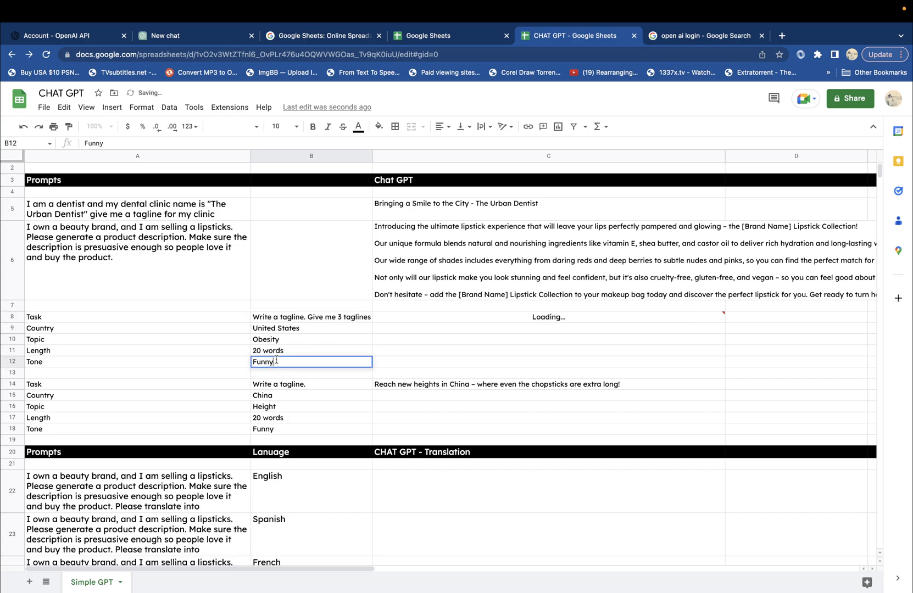
pyautogui.doubleClick(276, 361)
pyautogui.write('Competitive')
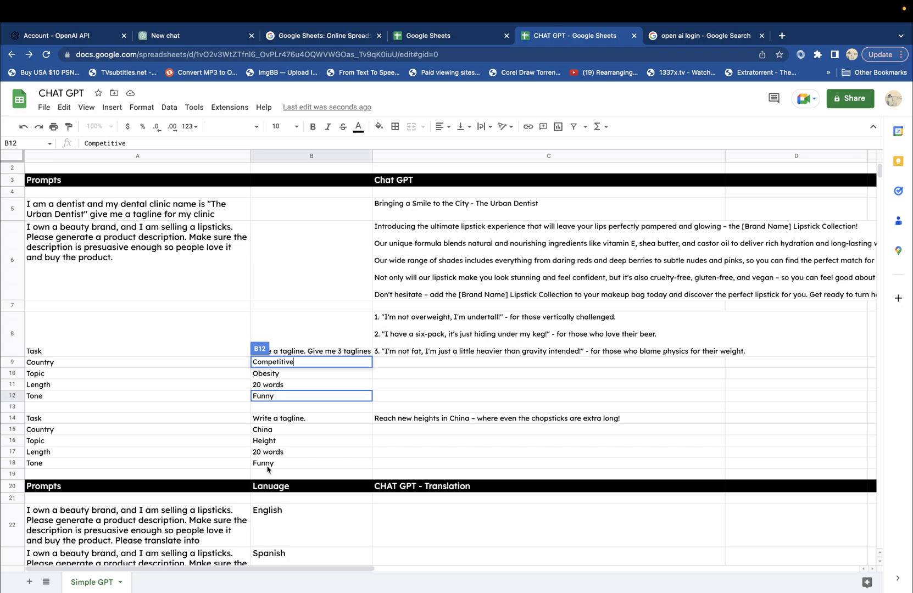
pyautogui.click(268, 465)
# - In the China block, set the tone in B18 to Economy and append "Give me 2 taglines" to the task in B14
pyautogui.doubleClick(270, 430)
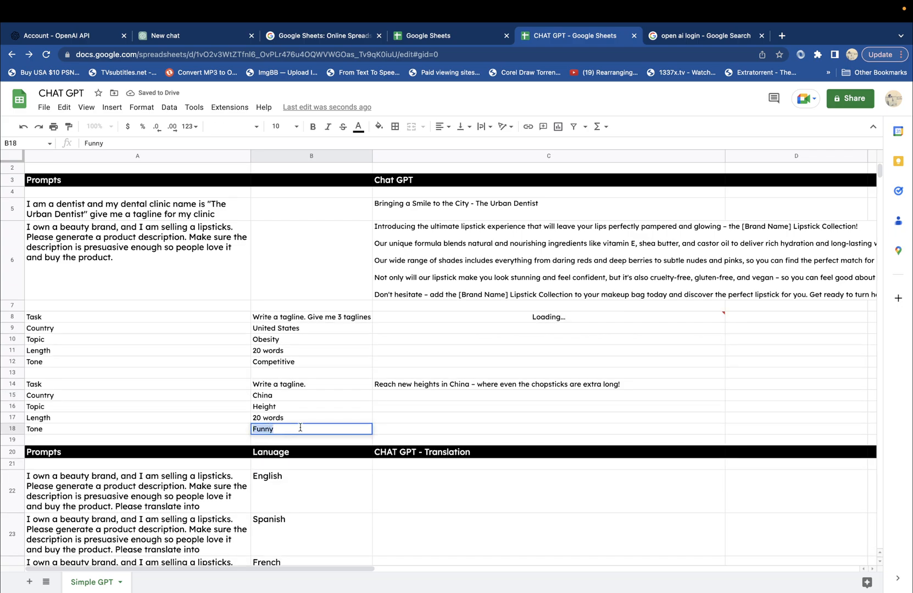
pyautogui.write('Economy')
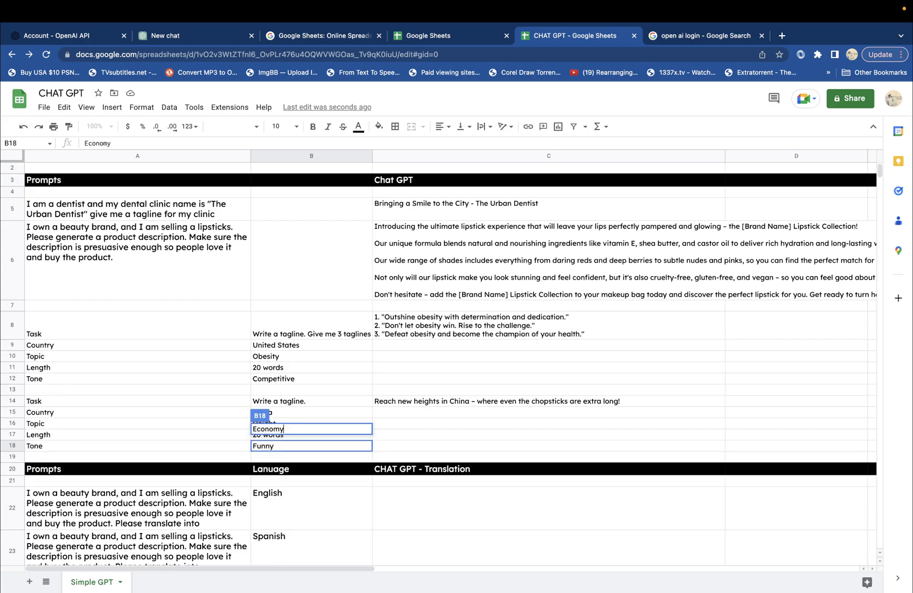
pyautogui.click(329, 400)
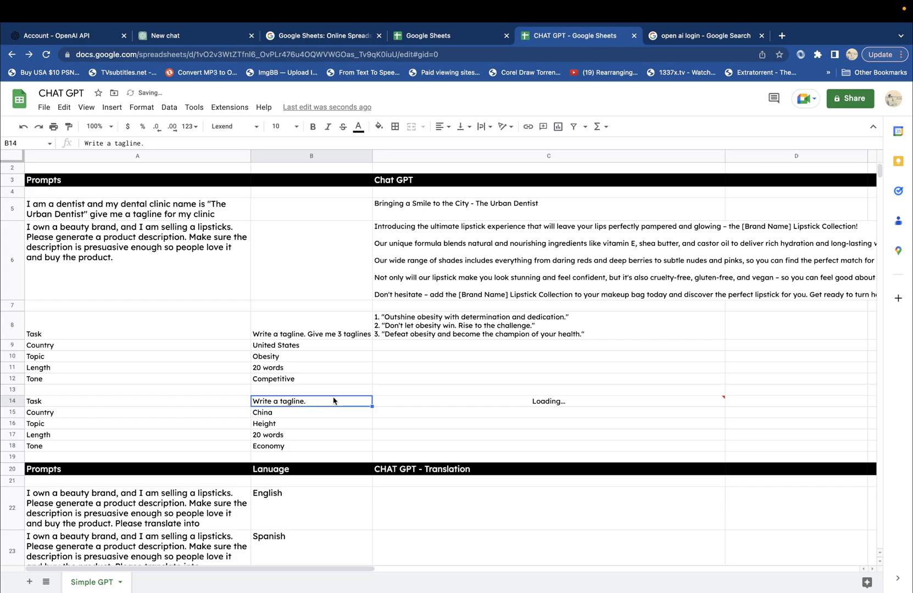
pyautogui.doubleClick(336, 401)
pyautogui.write('Give m')
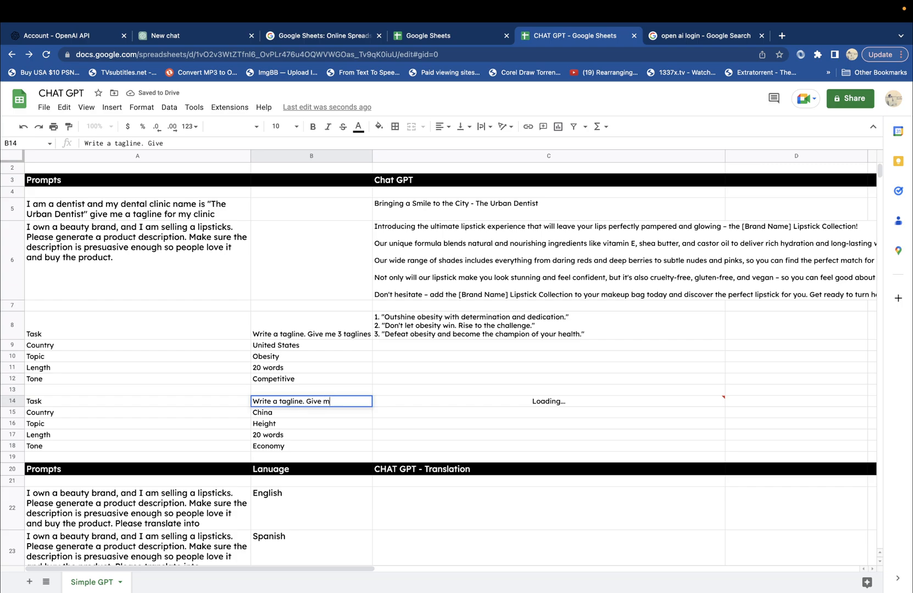
pyautogui.write('e 2 taglines')
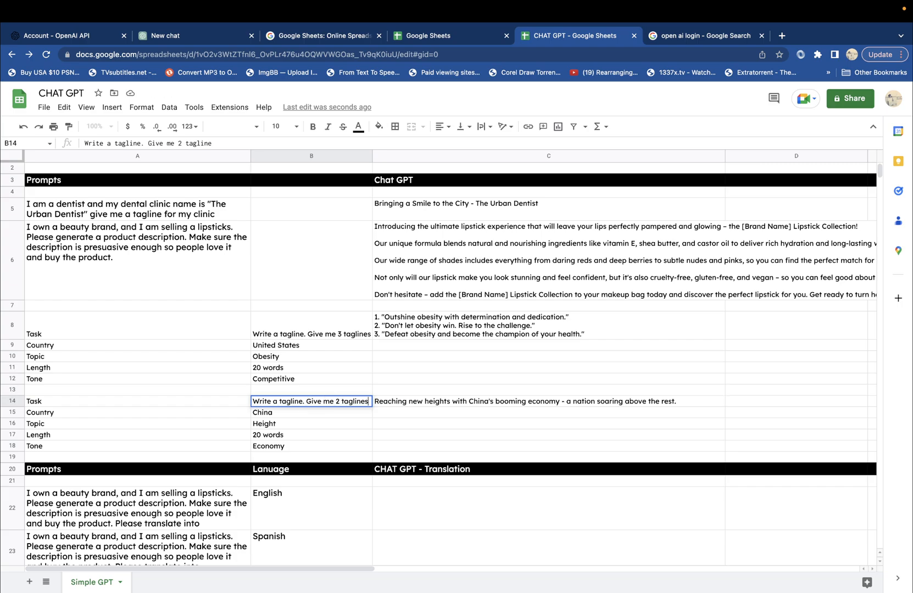
pyautogui.press('Return')
# - Examine the regenerated taglines in C8 and C14 against the China topic and tone, and view the translation prompts in rows 20–26
pyautogui.click(459, 335)
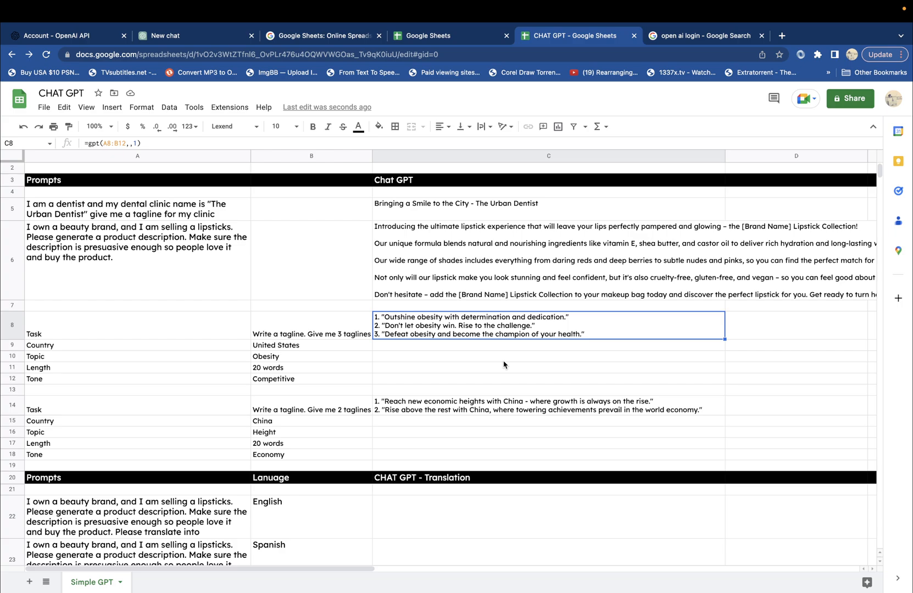
pyautogui.scroll(-5, 494, 384)
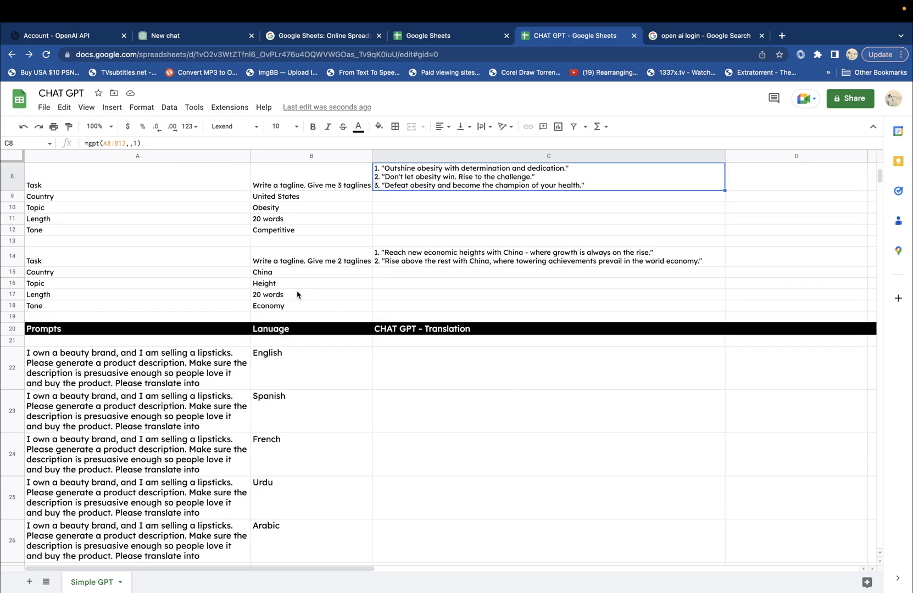
pyautogui.click(277, 285)
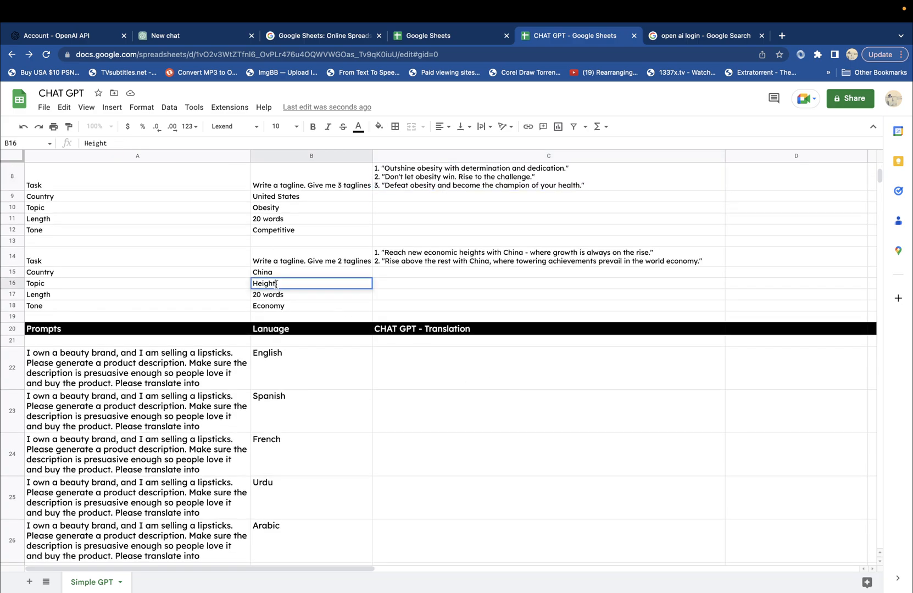
pyautogui.click(284, 306)
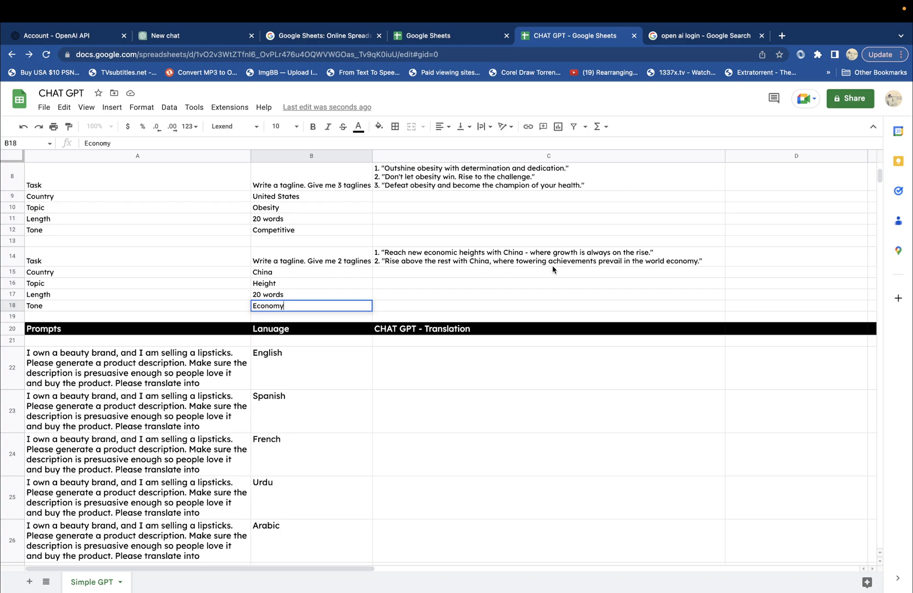
pyautogui.scroll(-2, 553, 270)
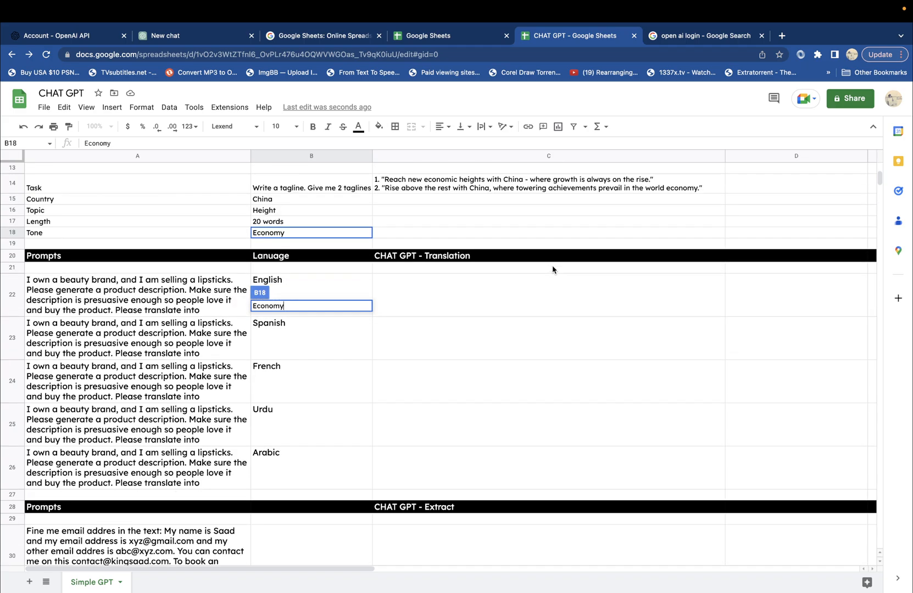
pyautogui.click(553, 269)
pyautogui.scroll(-1, 552, 269)
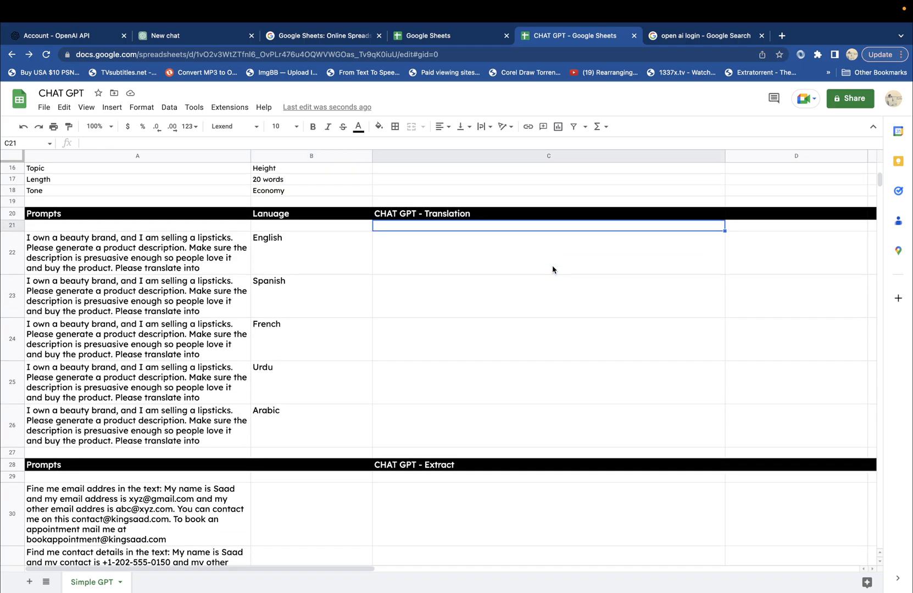
# - In C22, begin a GPT formula whose prompt joins A22 and B22 with &, followed by another & for added text
pyautogui.doubleClick(394, 253)
pyautogui.write('=')
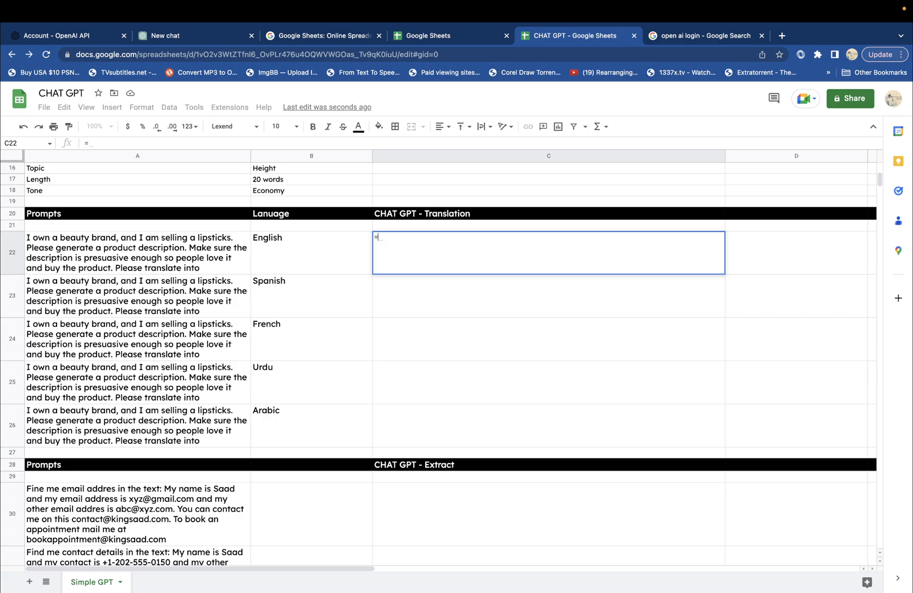
pyautogui.write('gpt')
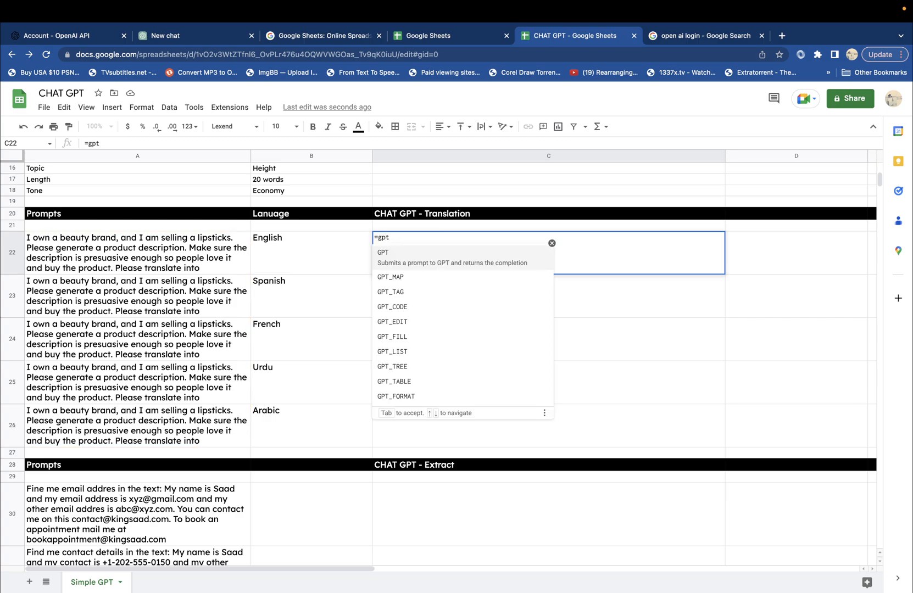
pyautogui.write('(')
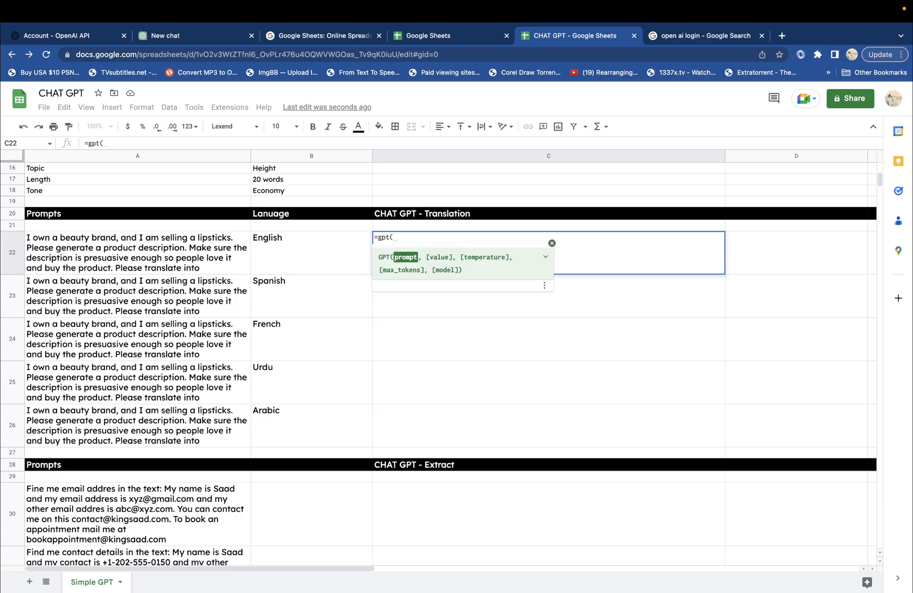
pyautogui.write('a22')
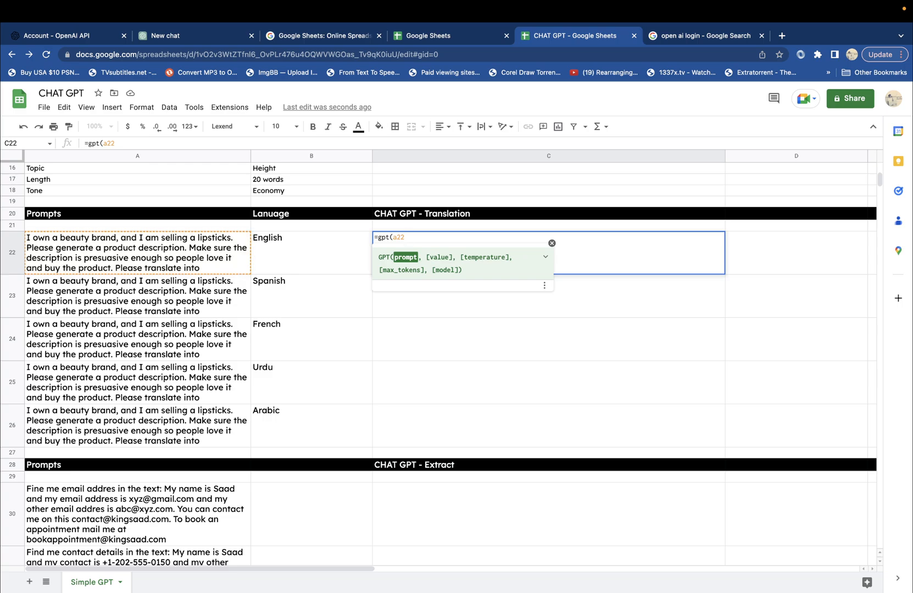
pyautogui.write(' & ')
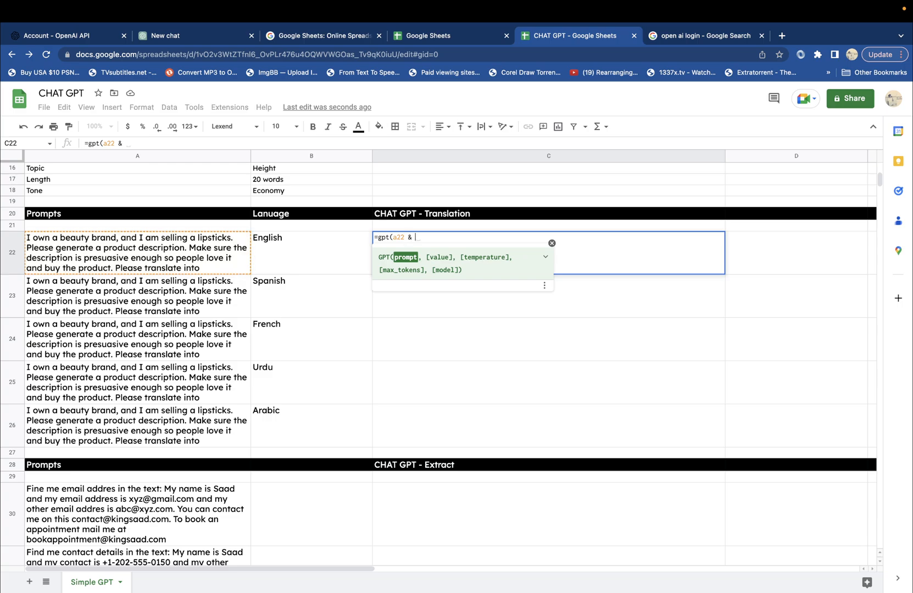
pyautogui.write('a')
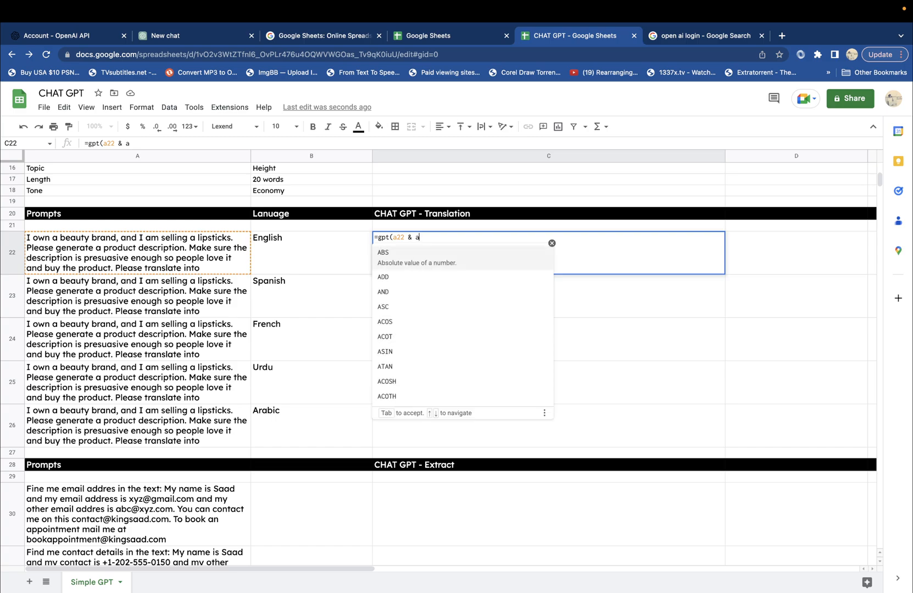
pyautogui.press('BackSpace')
pyautogui.write('b22')
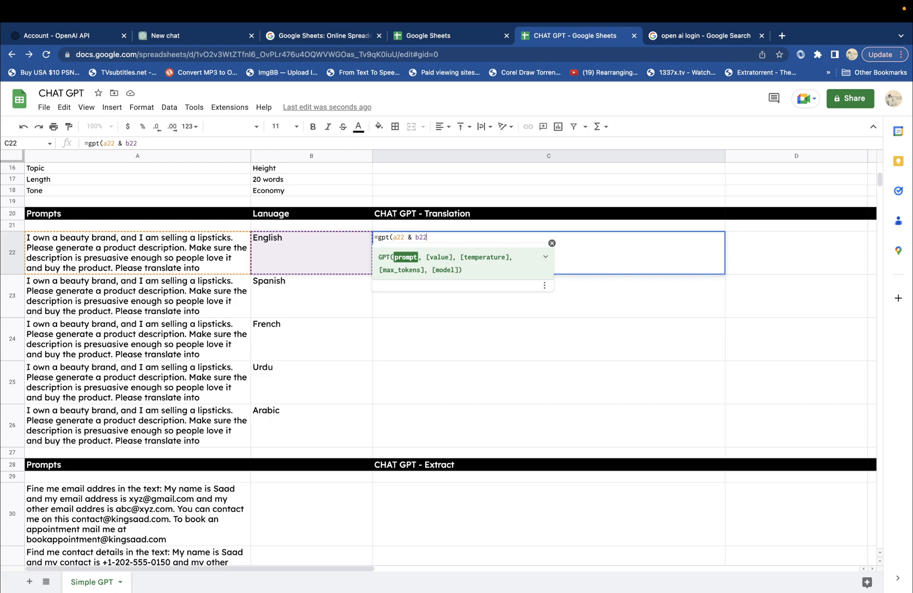
pyautogui.write(' &')
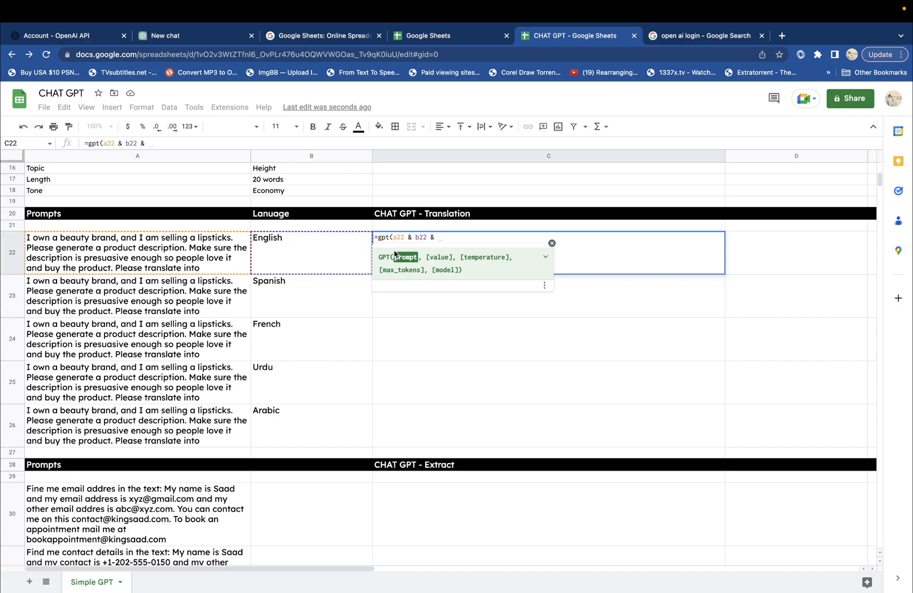
pyautogui.write(' onl')
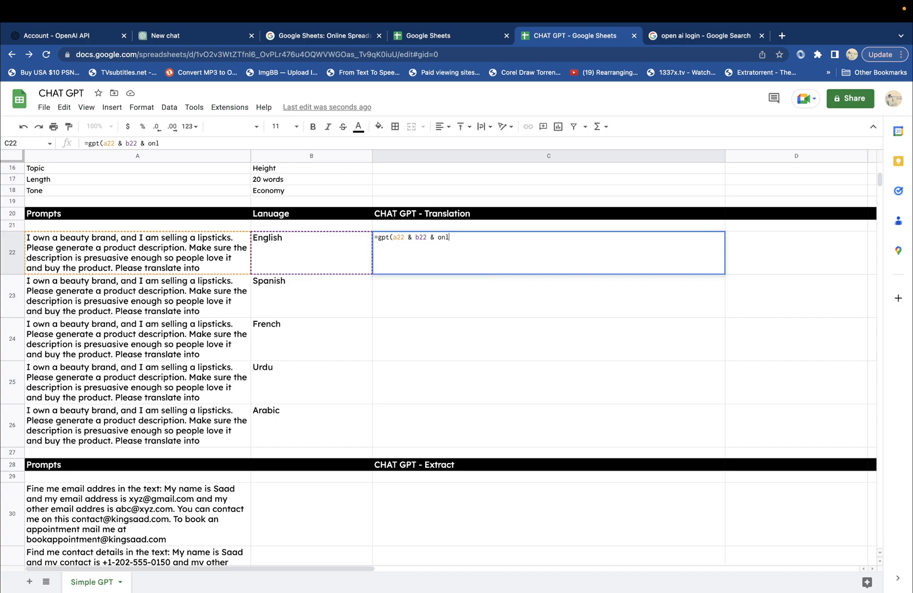
pyautogui.write('y in')
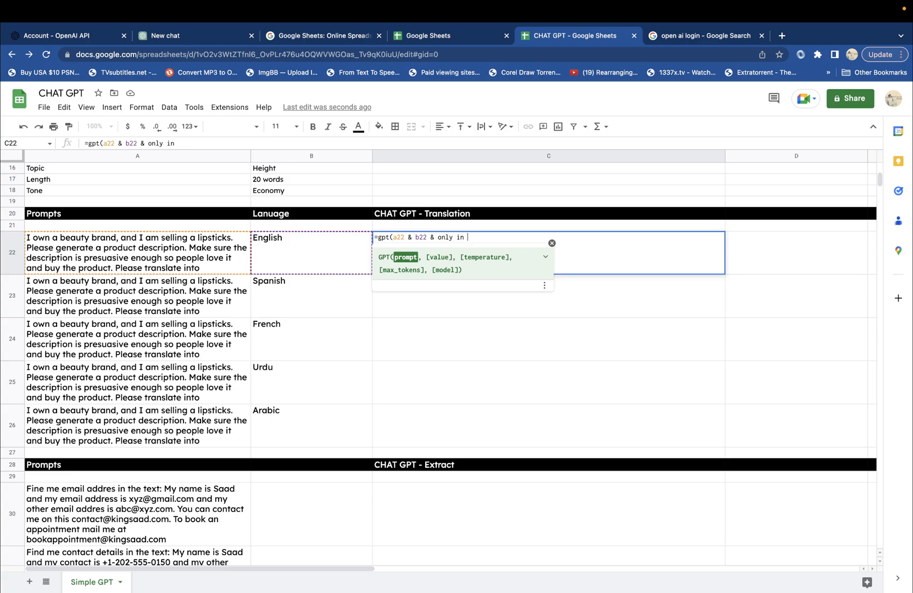
pyautogui.press('BackSpace')
pyautogui.press('BackSpace')
pyautogui.press('BackSpace')
pyautogui.press('BackSpace')
pyautogui.press('BackSpace')
pyautogui.press('BackSpace')
pyautogui.press('BackSpace')
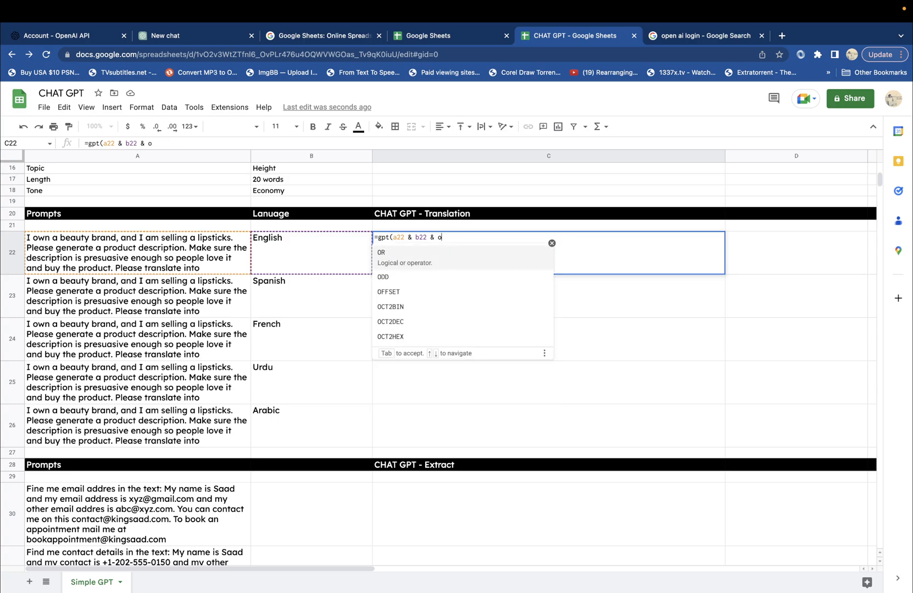
pyautogui.press('BackSpace')
# - Complete the C22 formula with the unquoted word language in the prompt, an empty value argument and a temperature of 1
pyautogui.write('language')
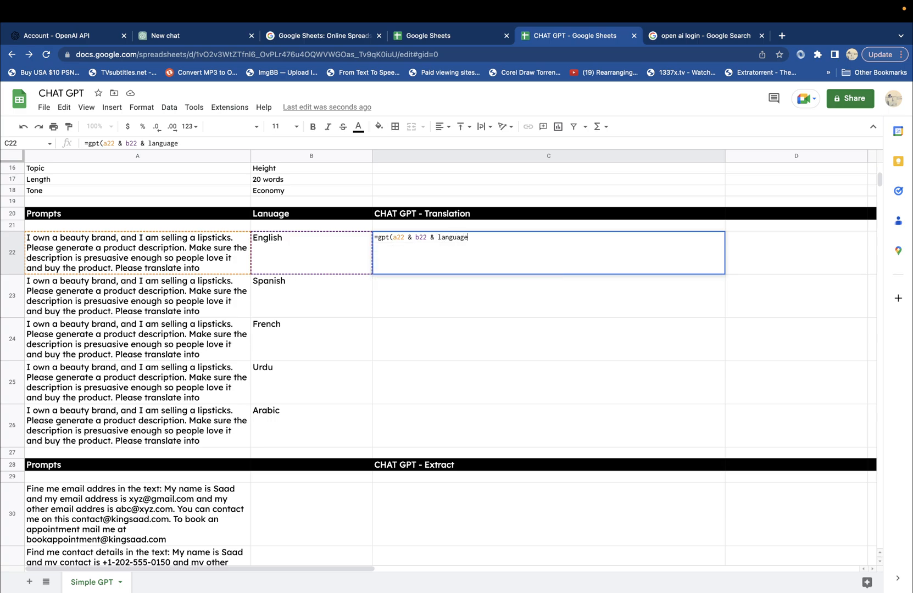
pyautogui.write(', ')
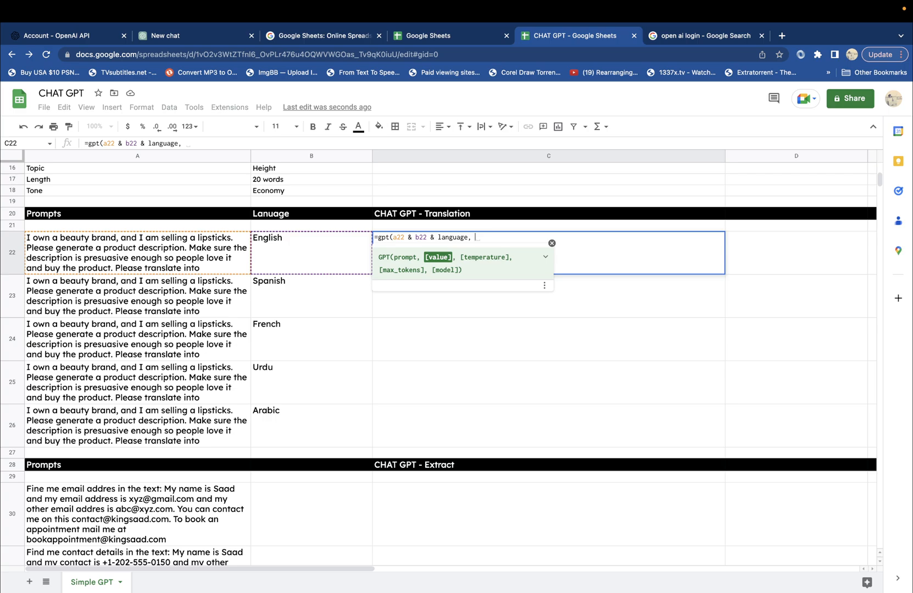
pyautogui.write(', 1)')
pyautogui.press('Return')
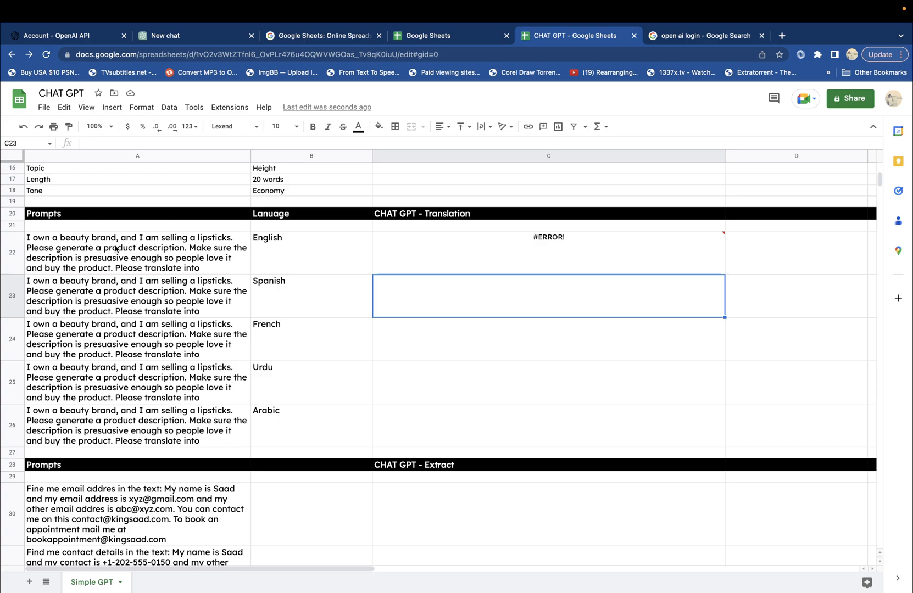
# - Check the error on C22 and try && as the operator between A22 and B22 in its formula
pyautogui.click(287, 263)
pyautogui.click(398, 250)
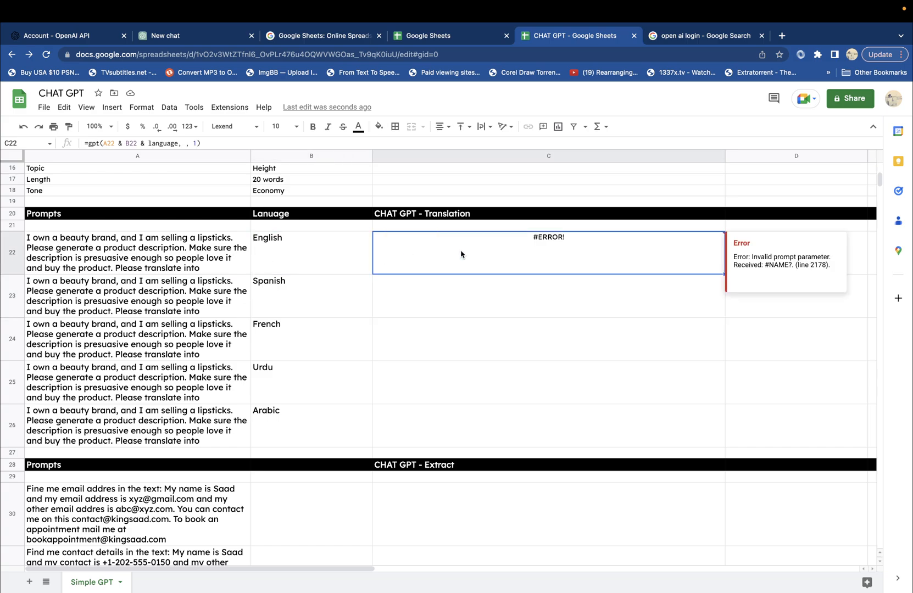
pyautogui.doubleClick(461, 254)
pyautogui.click(414, 237)
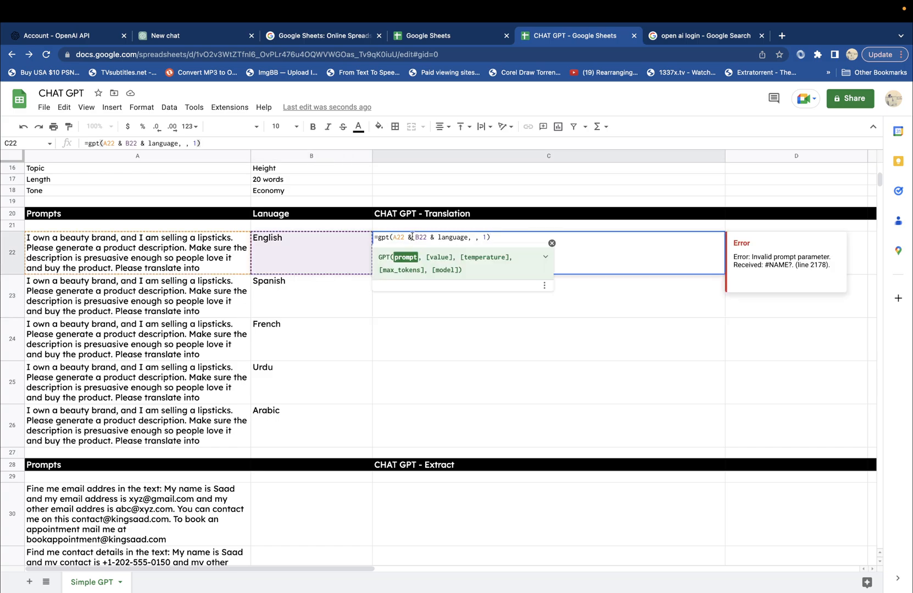
pyautogui.click(412, 237)
pyautogui.write('&')
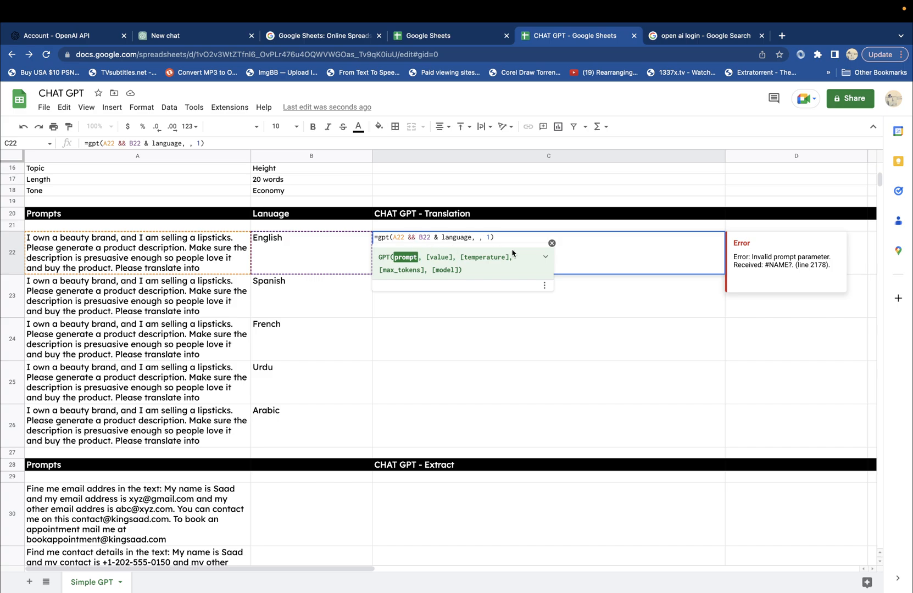
pyautogui.click(551, 242)
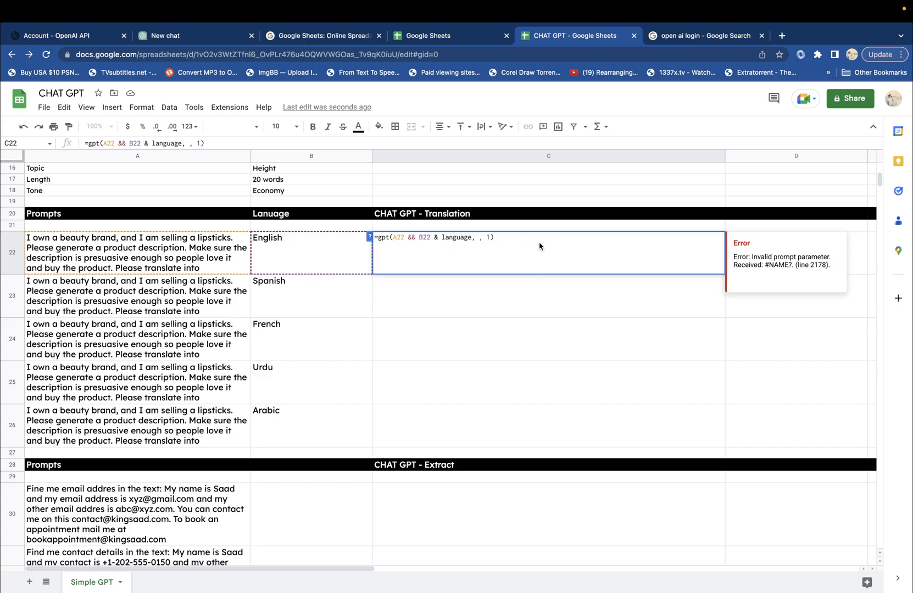
# - Remove the stray C23 reference from the start of the C22 formula and commit the formula
pyautogui.click(503, 302)
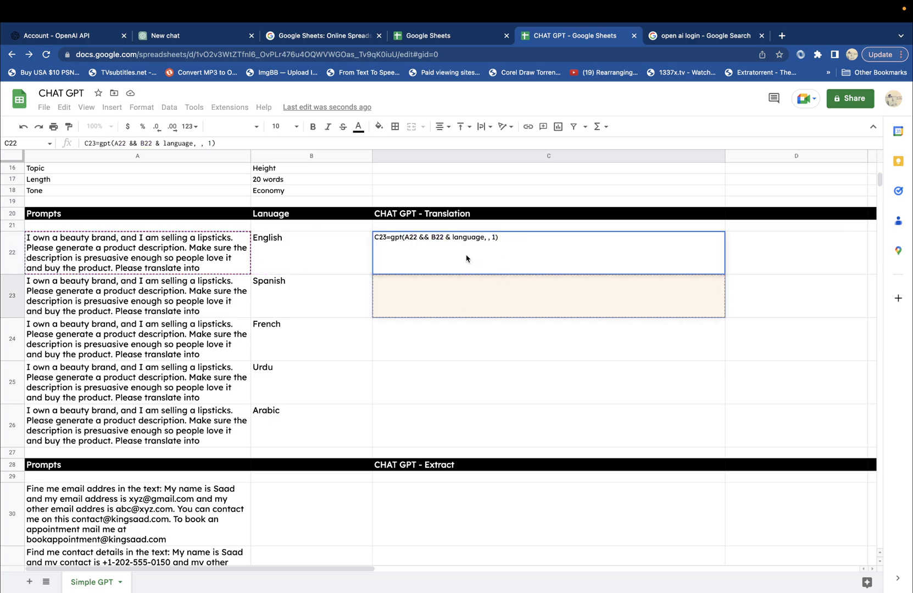
pyautogui.click(372, 285)
pyautogui.doubleClick(425, 235)
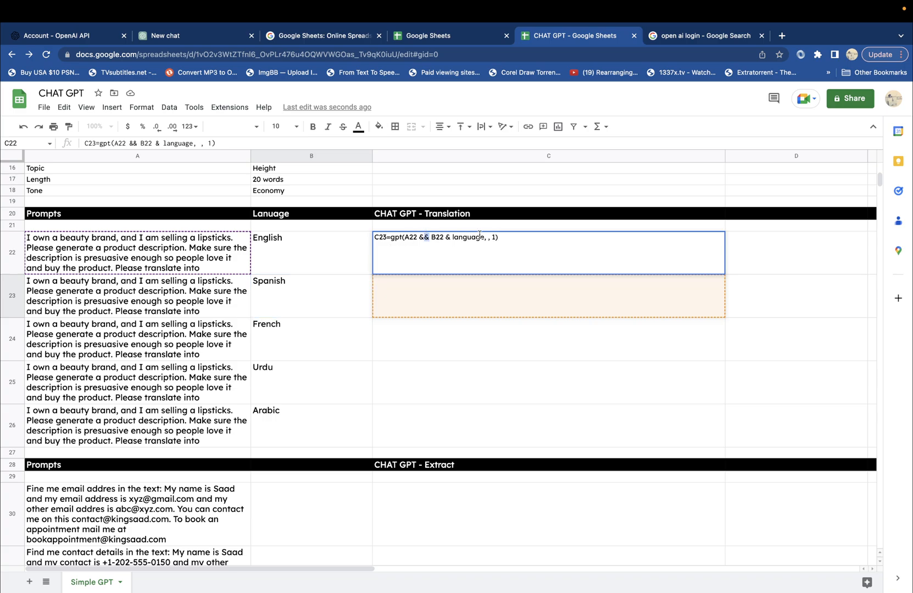
pyautogui.click(487, 237)
pyautogui.moveTo(387, 237); pyautogui.dragTo(346, 239)
pyautogui.press('BackSpace')
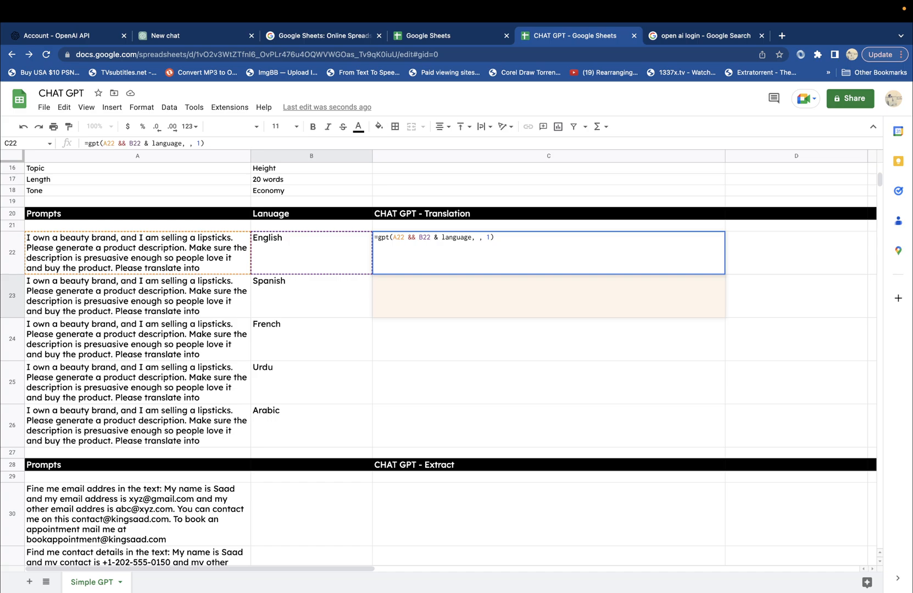
pyautogui.press('Return')
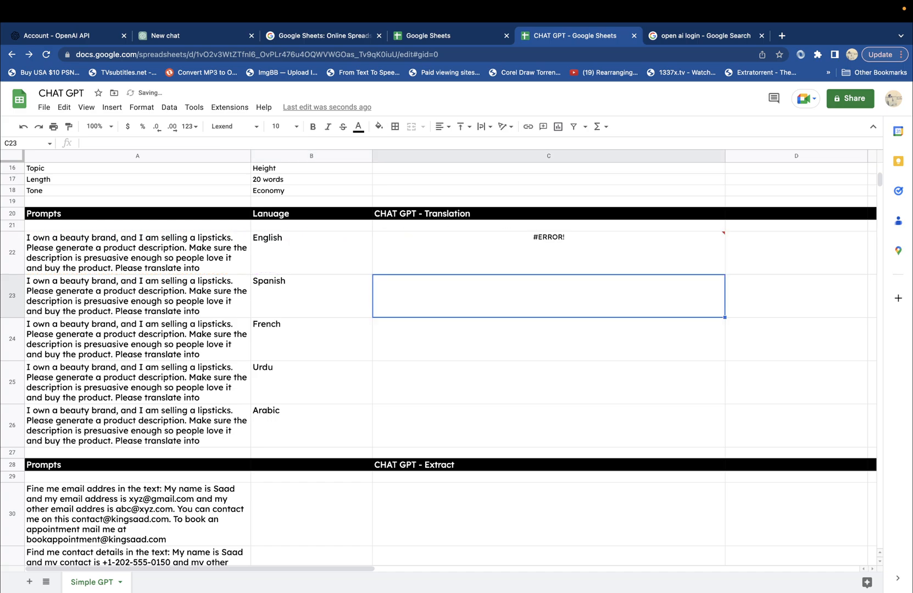
# - Try && as the operator between B22 and language in the C22 formula as well
pyautogui.click(646, 262)
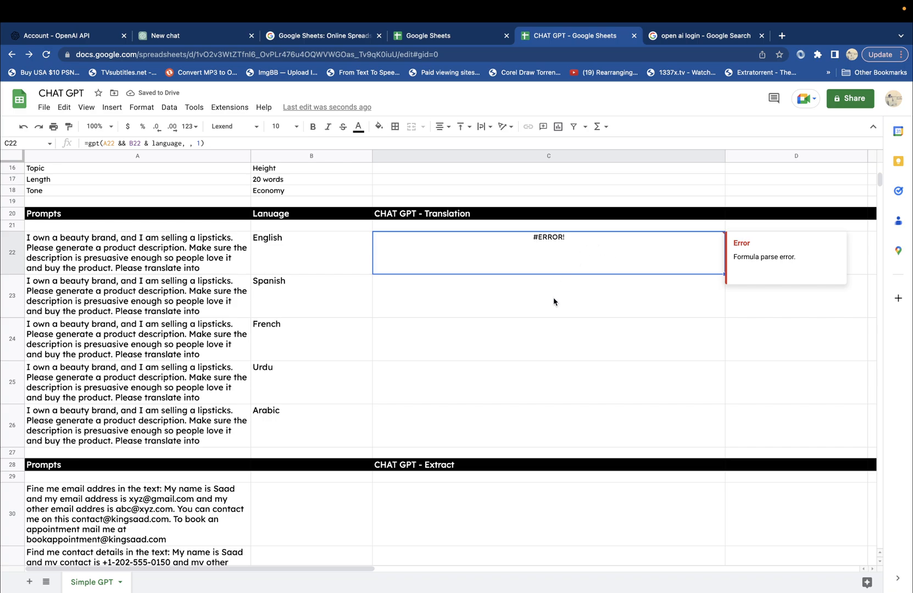
pyautogui.doubleClick(552, 276)
pyautogui.click(551, 245)
pyautogui.doubleClick(550, 245)
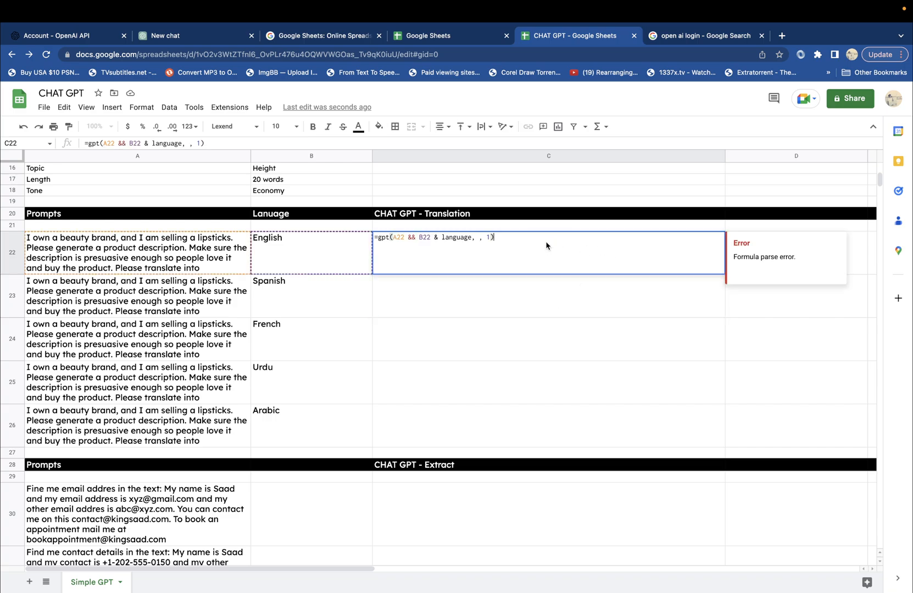
pyautogui.click(417, 238)
pyautogui.click(408, 237)
pyautogui.press('BackSpace')
pyautogui.click(439, 238)
pyautogui.write('&')
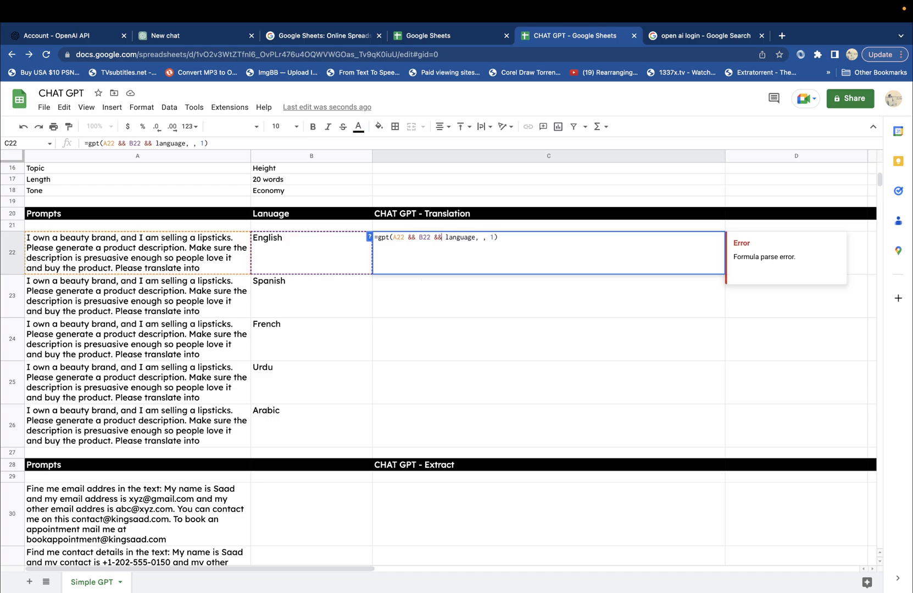
pyautogui.press('Return')
# - Enclose the word language in double quotes in the C22 formula
pyautogui.doubleClick(518, 242)
pyautogui.write('"')
pyautogui.write('"')
pyautogui.press('Return')
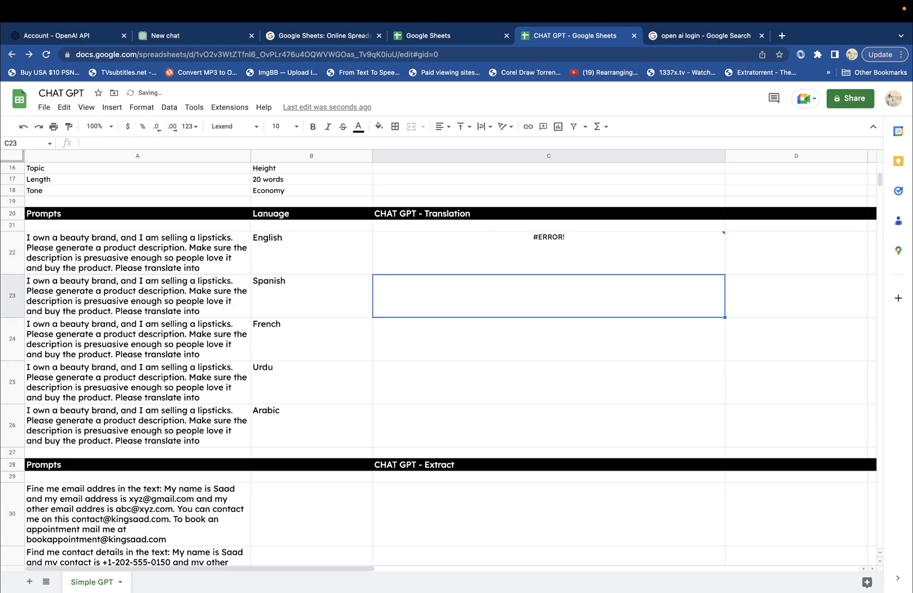
# - Replace both && operators in the C22 formula with +, commit it and check the resulting cell
pyautogui.doubleClick(532, 265)
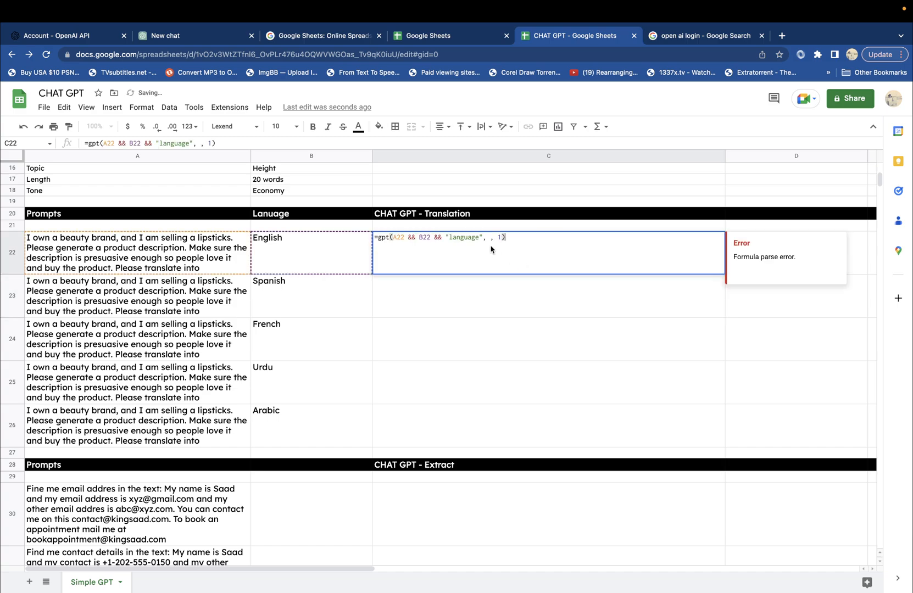
pyautogui.click(415, 237)
pyautogui.press('BackSpace')
pyautogui.press('BackSpace')
pyautogui.write('+')
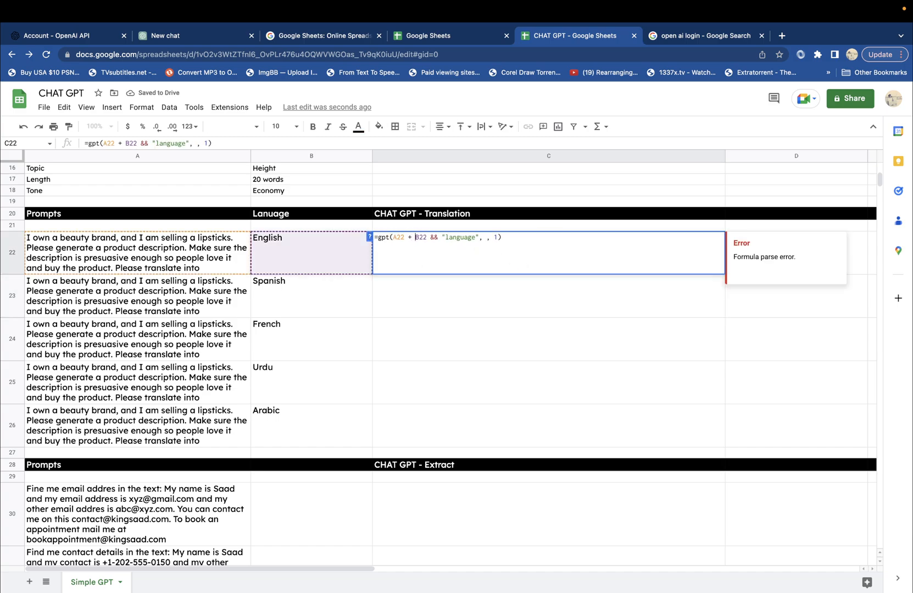
pyautogui.press('Right')
pyautogui.press('Right')
pyautogui.press('Right')
pyautogui.press('BackSpace')
pyautogui.press('BackSpace')
pyautogui.write('+')
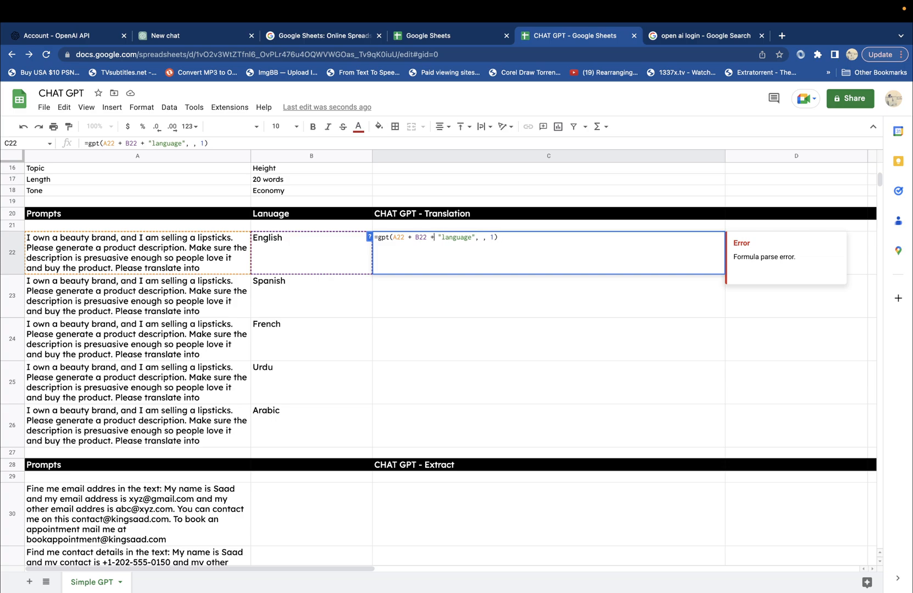
pyautogui.press('Return')
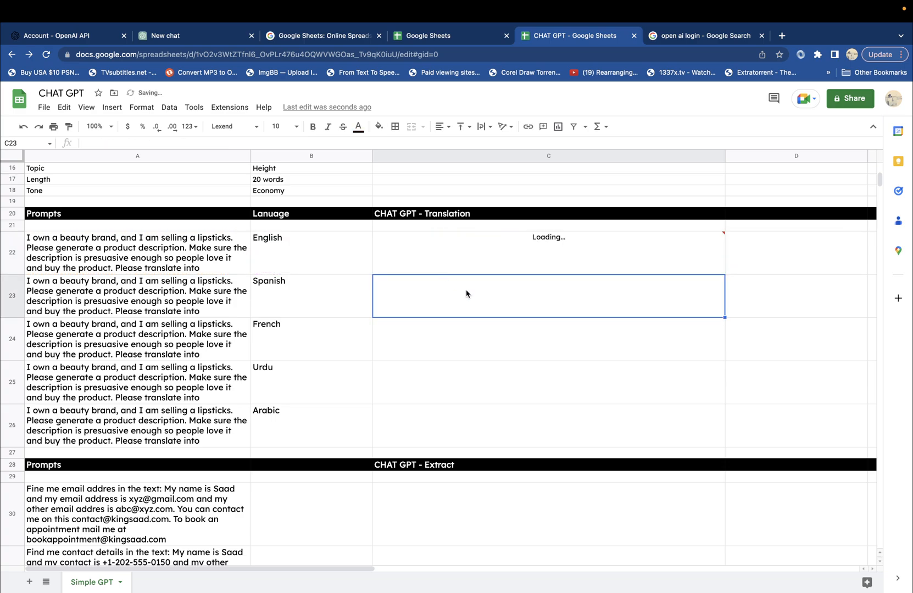
pyautogui.doubleClick(480, 262)
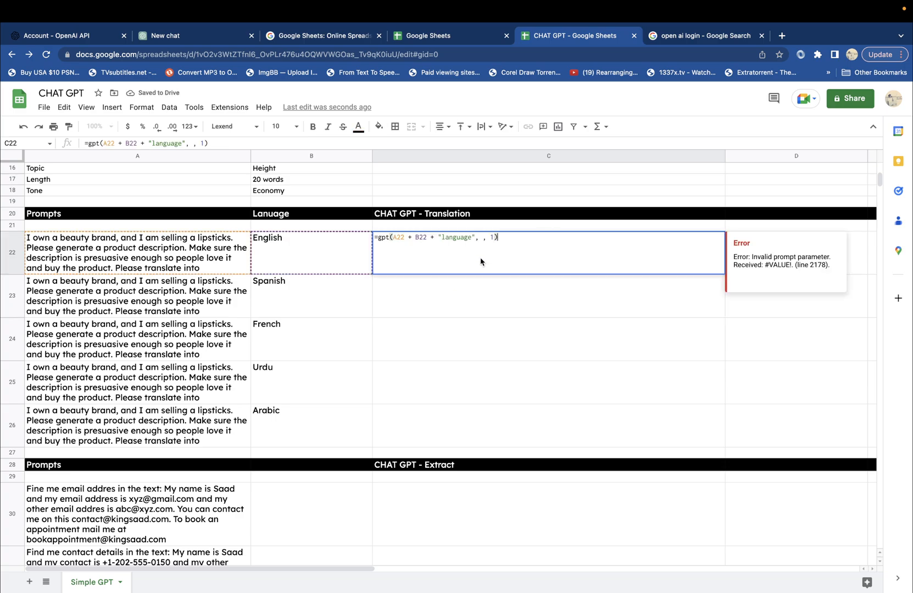
pyautogui.click(503, 236)
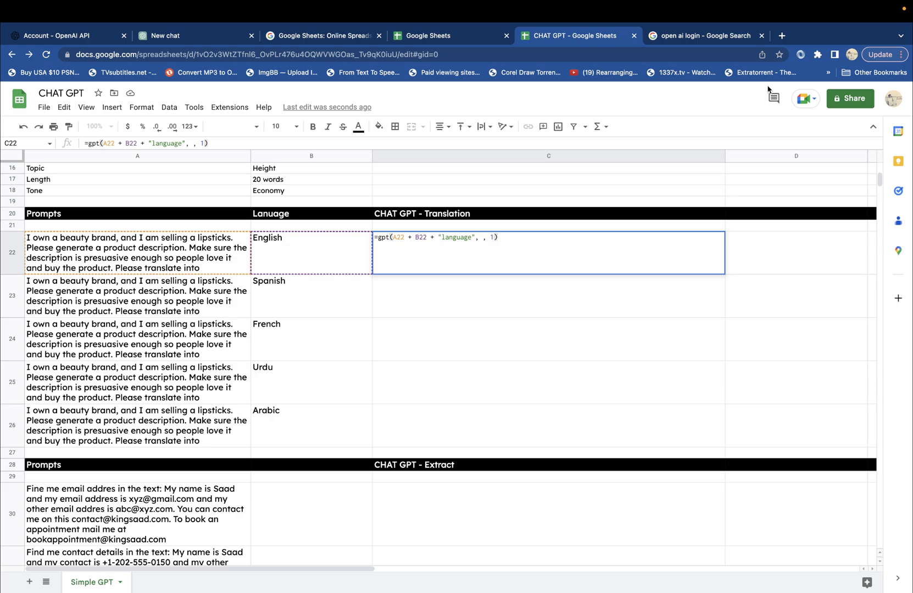
# - Search the web for "concat 2 column in sheets" in a new browser tab
pyautogui.click(781, 37)
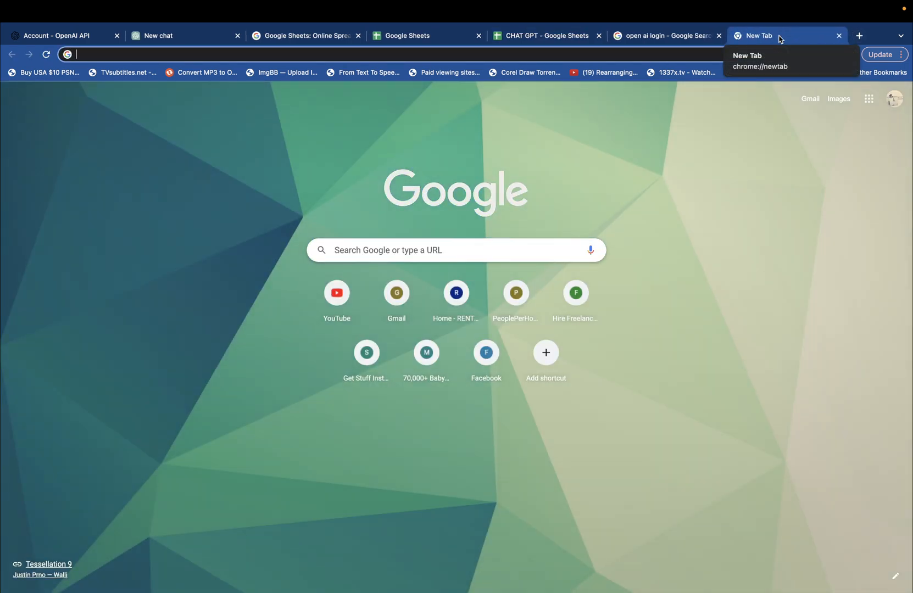
pyautogui.write('concat 2 ')
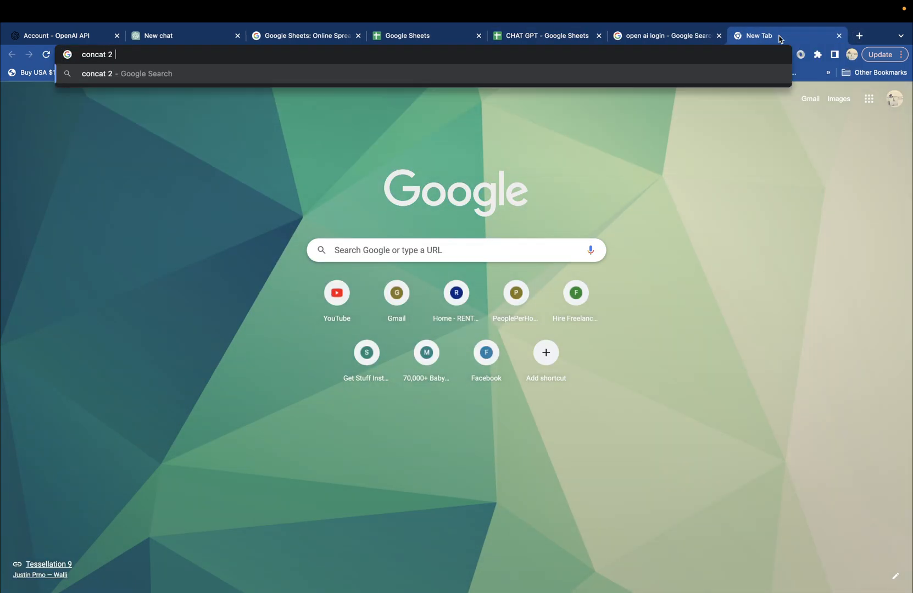
pyautogui.write('column ')
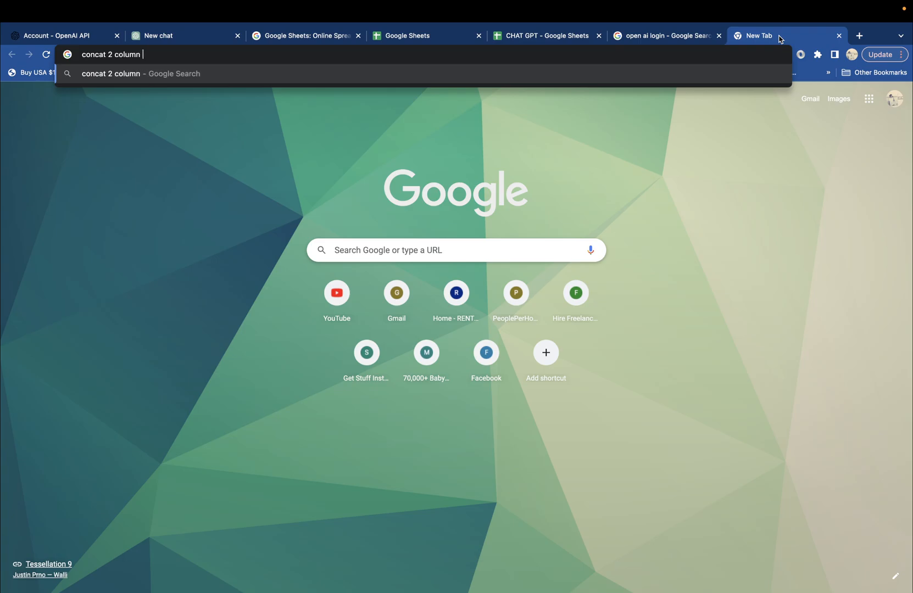
pyautogui.write('in sheets')
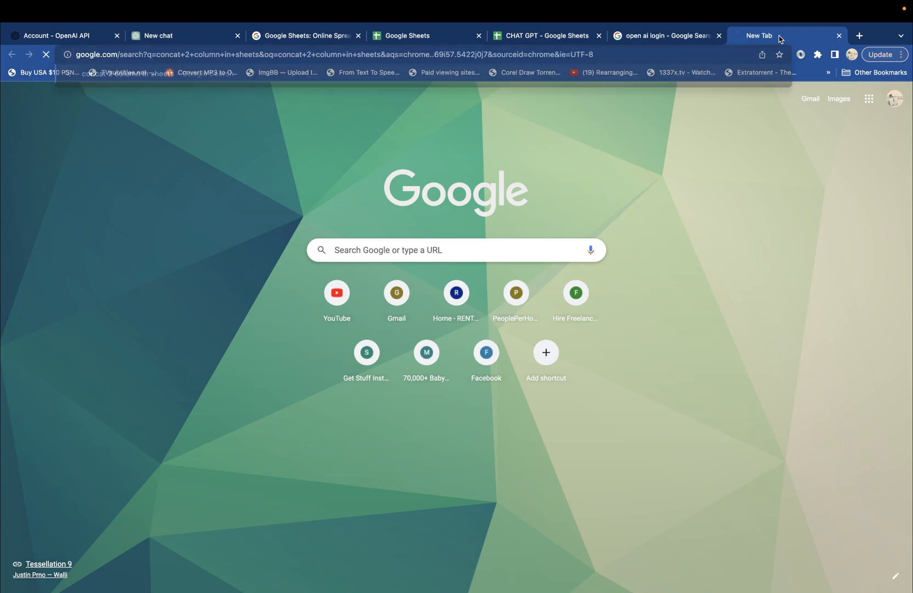
pyautogui.press('Return')
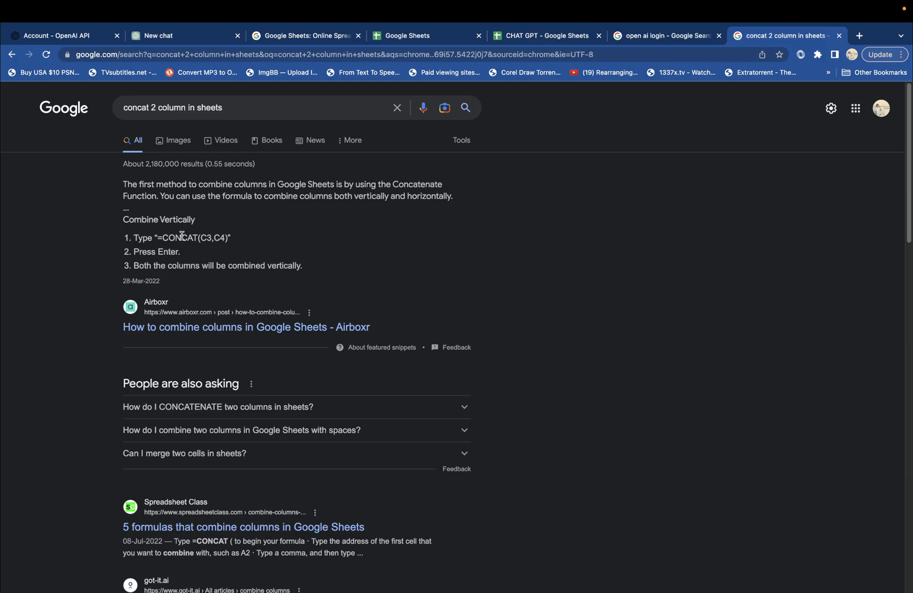
# - Copy the CONCAT(C3,C4) example from the search result and substitute it for A22 + B22 in the C22 formula, preceded by an equals sign
pyautogui.moveTo(228, 237); pyautogui.dragTo(159, 236)
pyautogui.rightClick(159, 237)
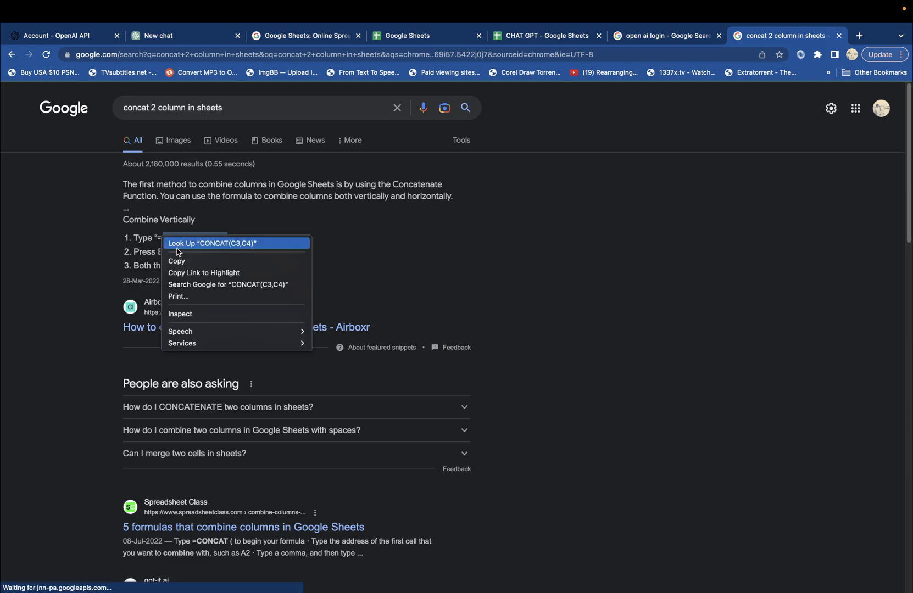
pyautogui.click(182, 257)
pyautogui.click(561, 31)
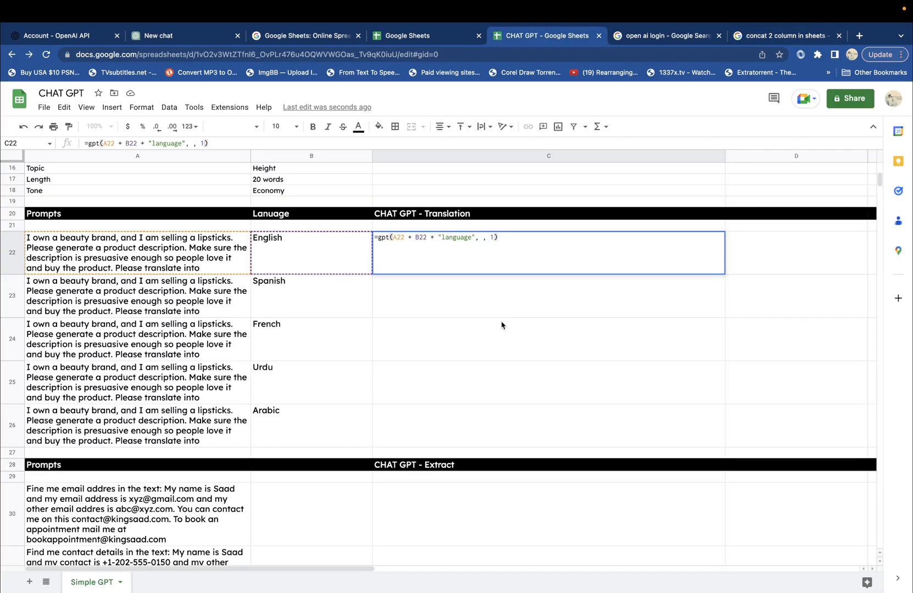
pyautogui.moveTo(427, 237); pyautogui.dragTo(391, 238)
pyautogui.hotkey('ctrl', 'v')
pyautogui.click(395, 237)
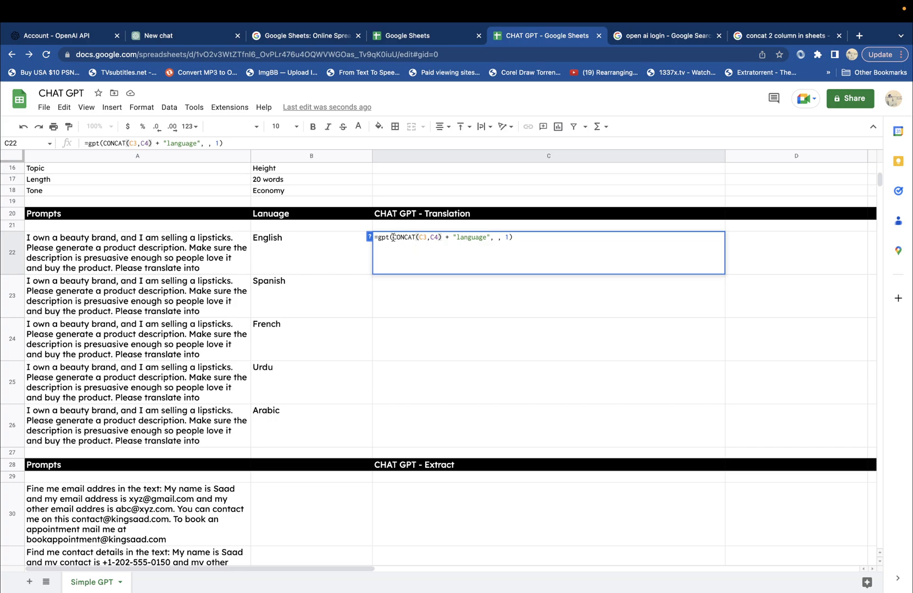
pyautogui.write('=')
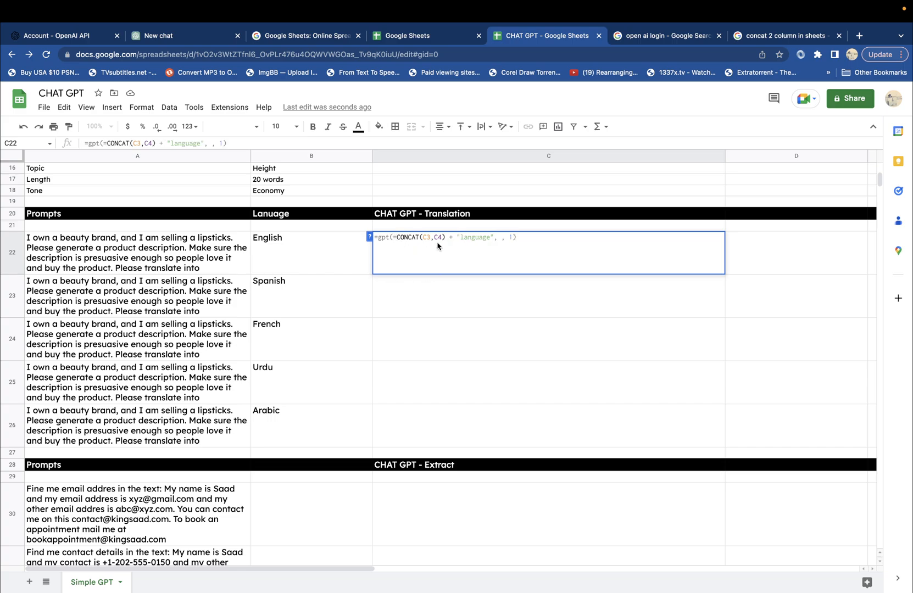
# - Set the CONCAT arguments in the C22 formula to a22 and b22, commit it and check the resulting cell
pyautogui.click(430, 240)
pyautogui.press('BackSpace')
pyautogui.press('BackSpace')
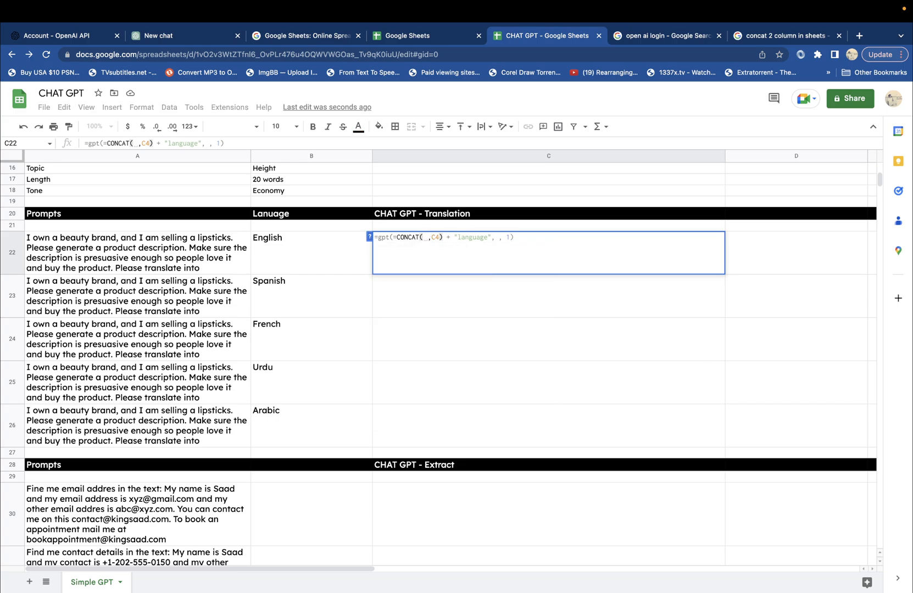
pyautogui.write('a22')
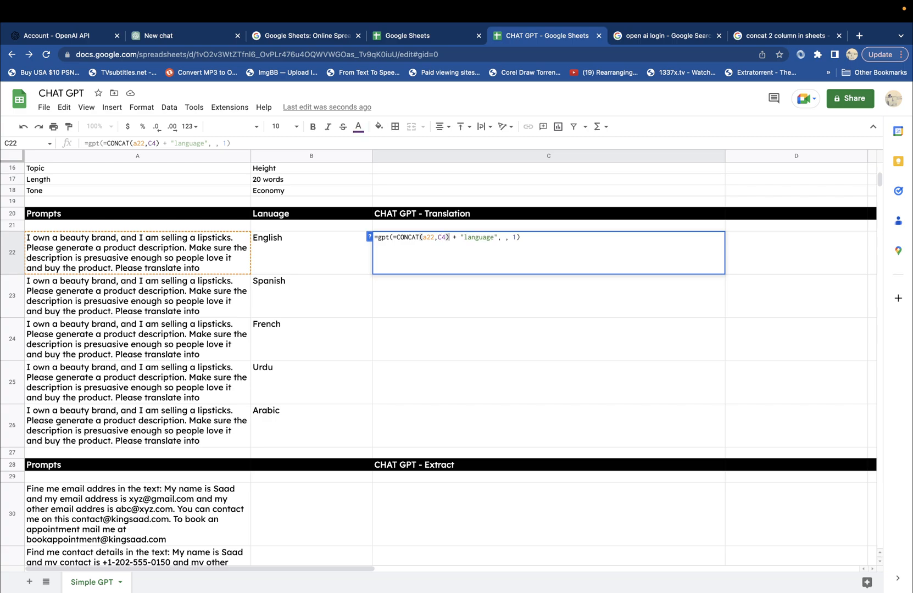
pyautogui.press('BackSpace')
pyautogui.press('BackSpace')
pyautogui.write('b22')
pyautogui.press('Return')
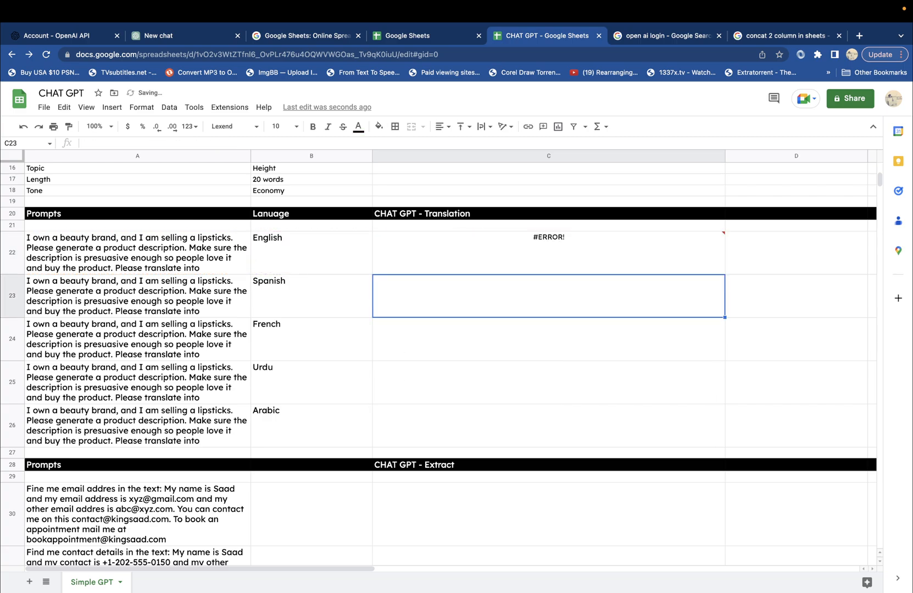
pyautogui.doubleClick(485, 255)
pyautogui.click(538, 289)
pyautogui.click(535, 247)
# - Append the language name from B22 and the word language to the prompt in A22, so it ends with "English language"
pyautogui.click(292, 244)
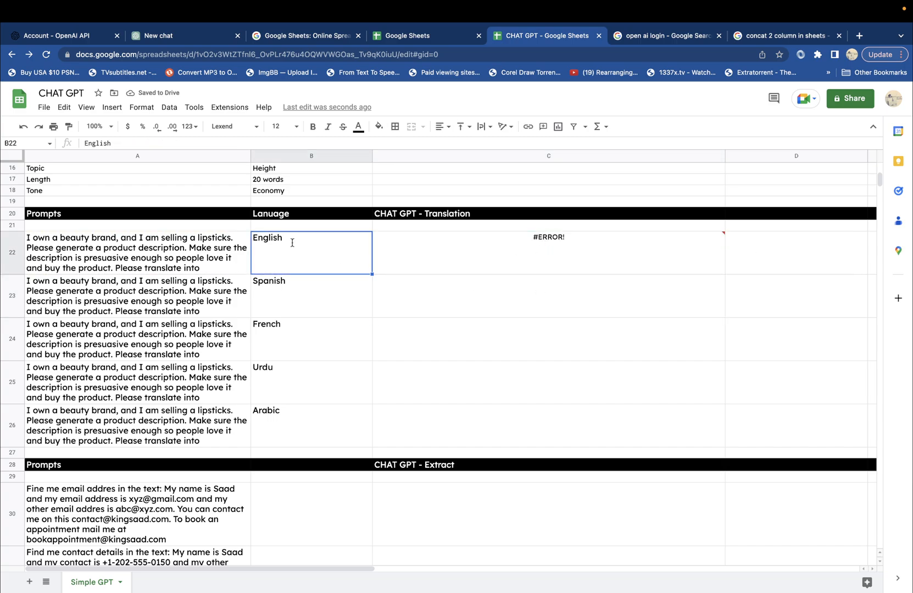
pyautogui.doubleClick(268, 238)
pyautogui.doubleClick(237, 264)
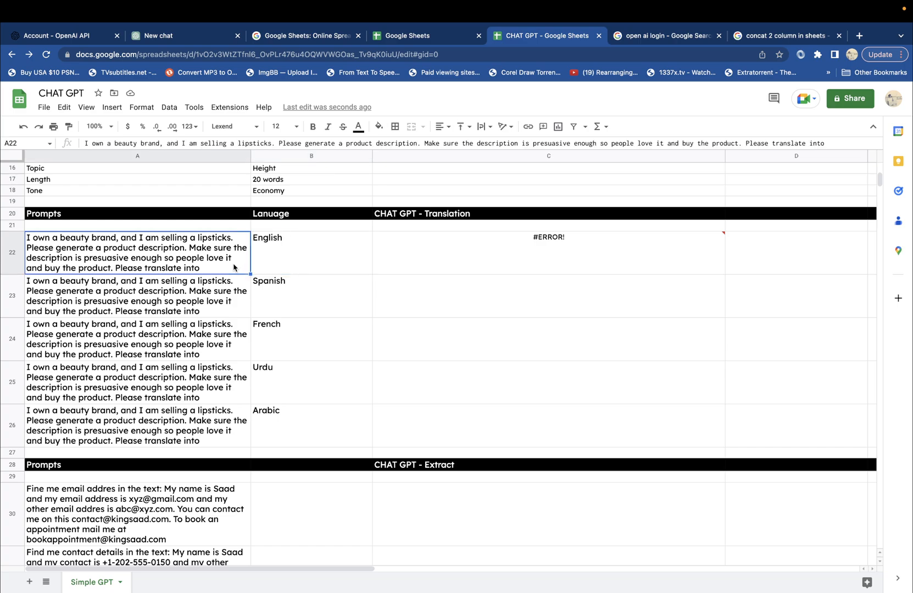
pyautogui.hotkey('ctrl', 'v')
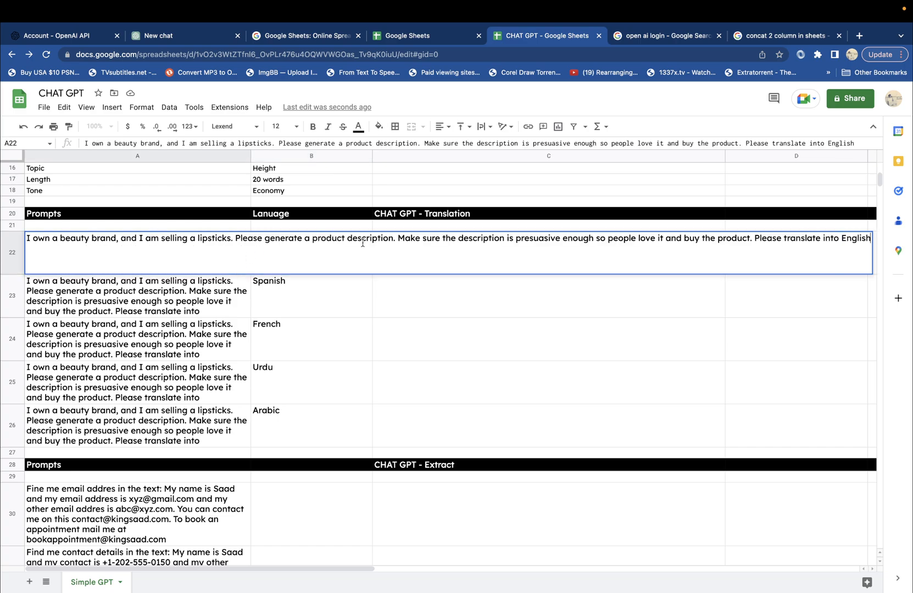
pyautogui.write('language')
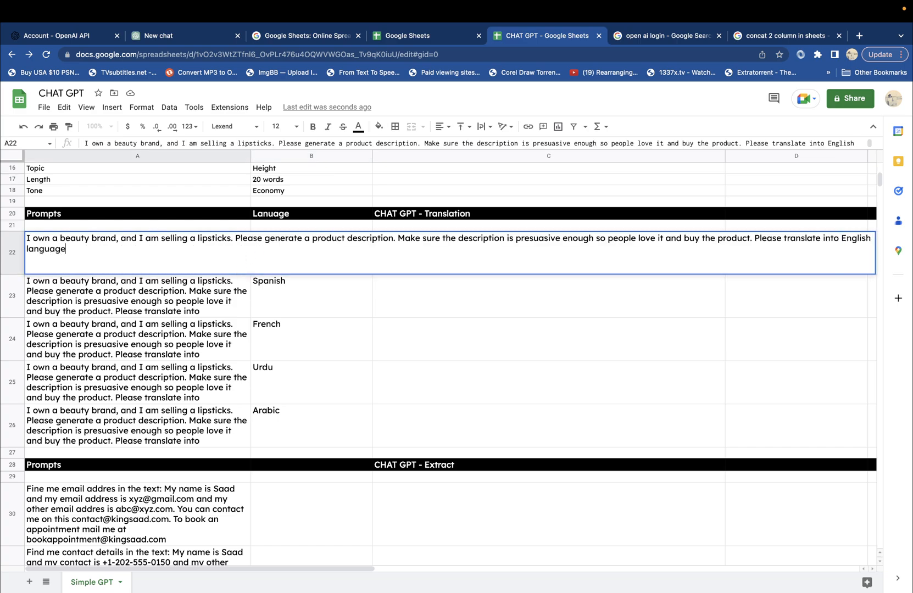
pyautogui.press('Return')
# - Replace the formula in C22 with =gpt(a22, , 1), commit it and view the generated response
pyautogui.click(443, 235)
pyautogui.doubleClick(474, 250)
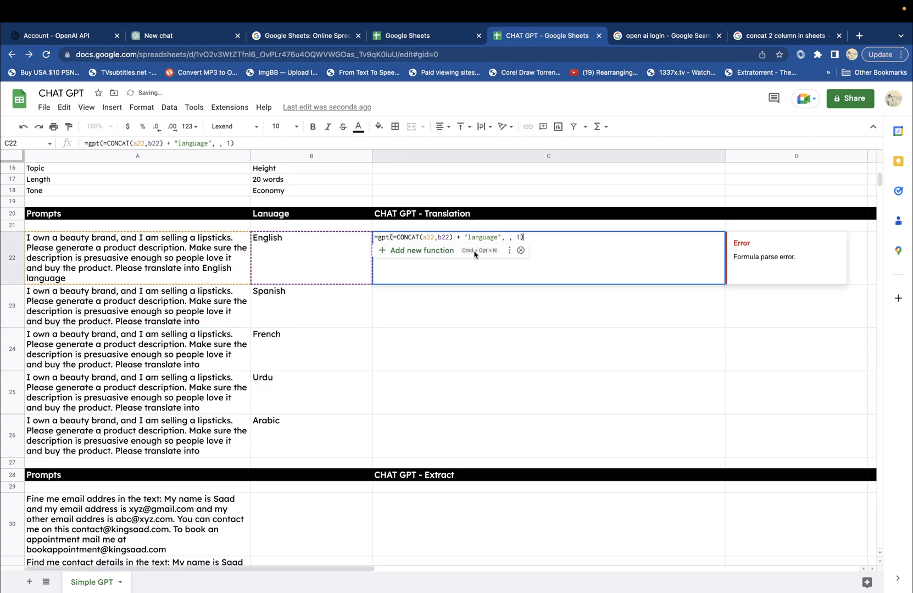
pyautogui.hotkey('ctrl', 'a')
pyautogui.press('BackSpace')
pyautogui.write('=gpt(')
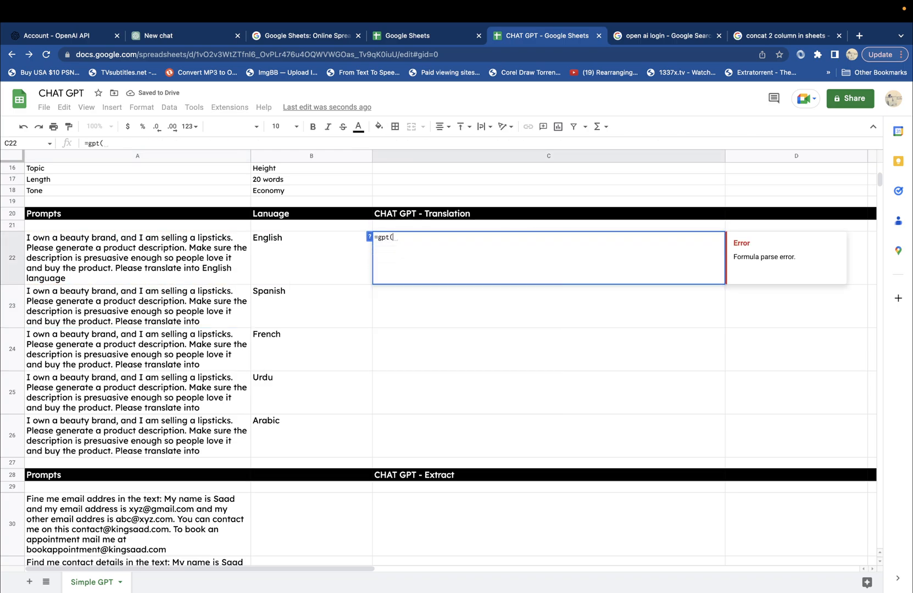
pyautogui.write('a22, 1,')
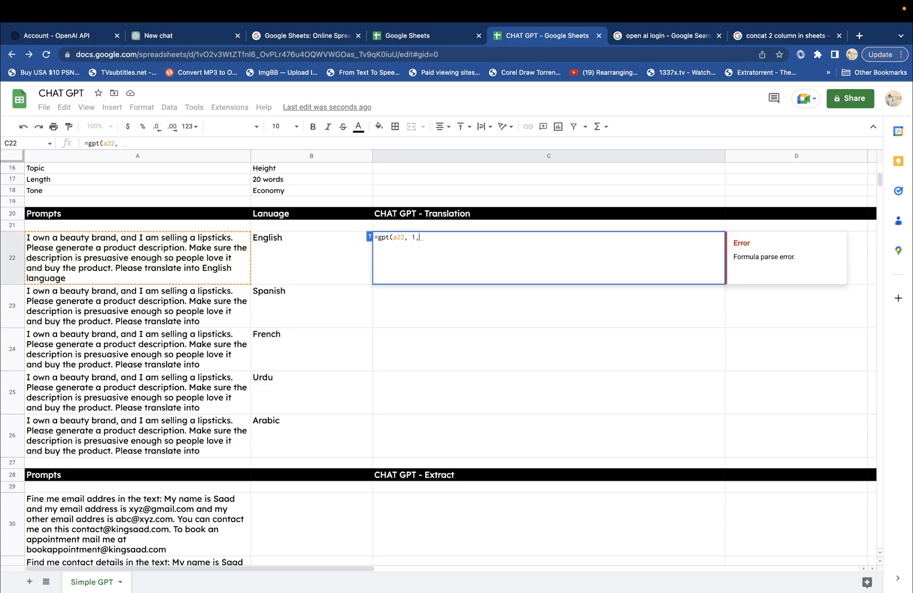
pyautogui.write(', 10')
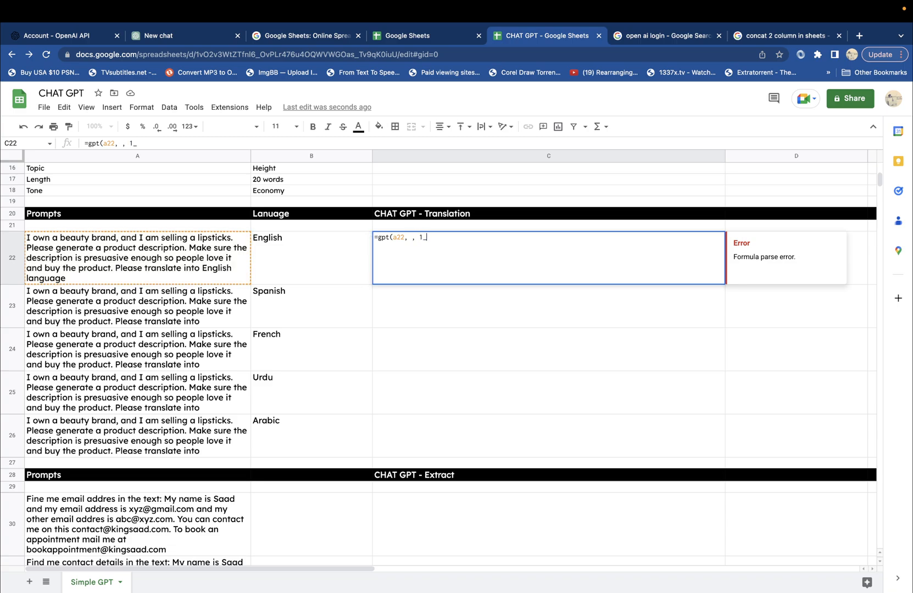
pyautogui.press('Return')
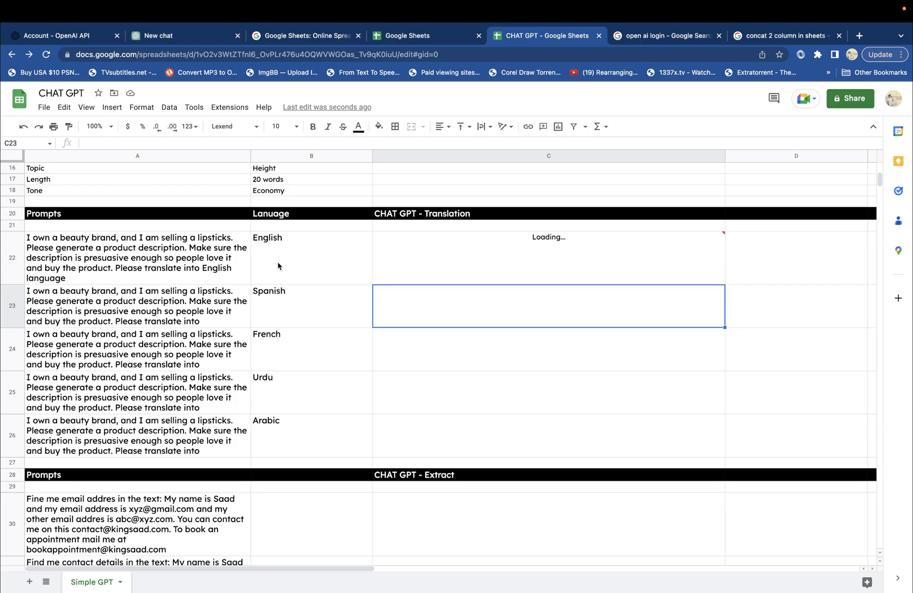
pyautogui.scroll(-2, 387, 363)
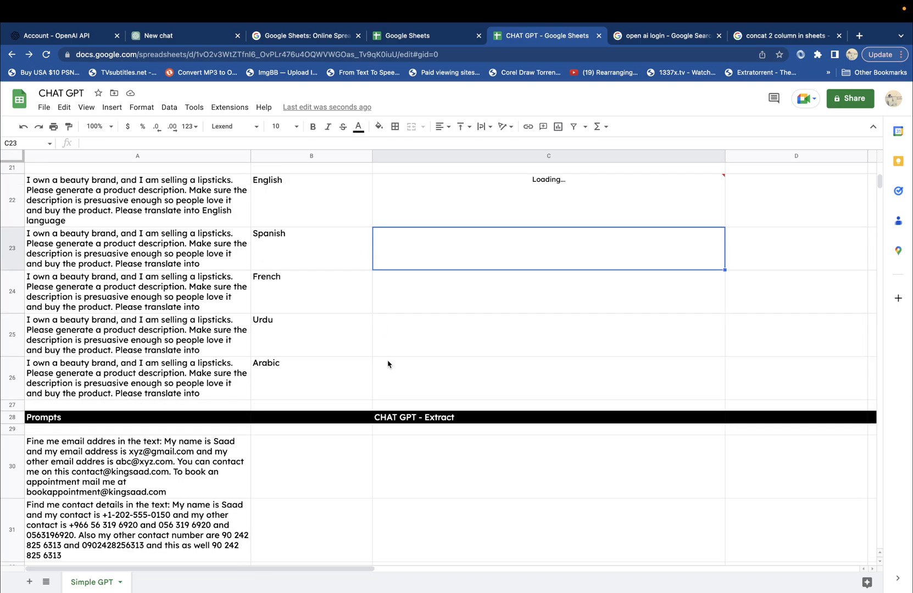
pyautogui.scroll(-2, 387, 364)
pyautogui.scroll(2, 387, 363)
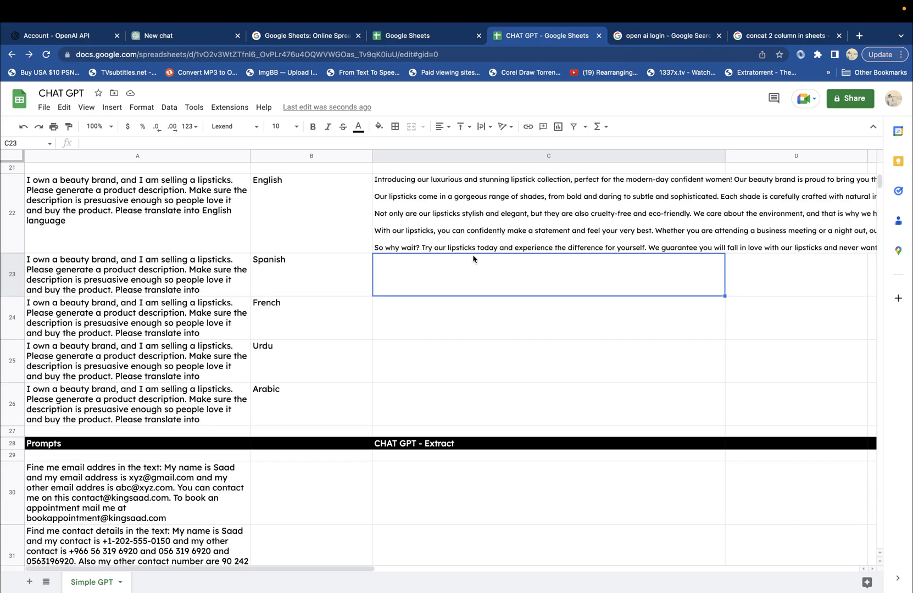
# - Append "Spanish language" to the end of the prompt in A23, copying the language name from B23
pyautogui.doubleClick(474, 282)
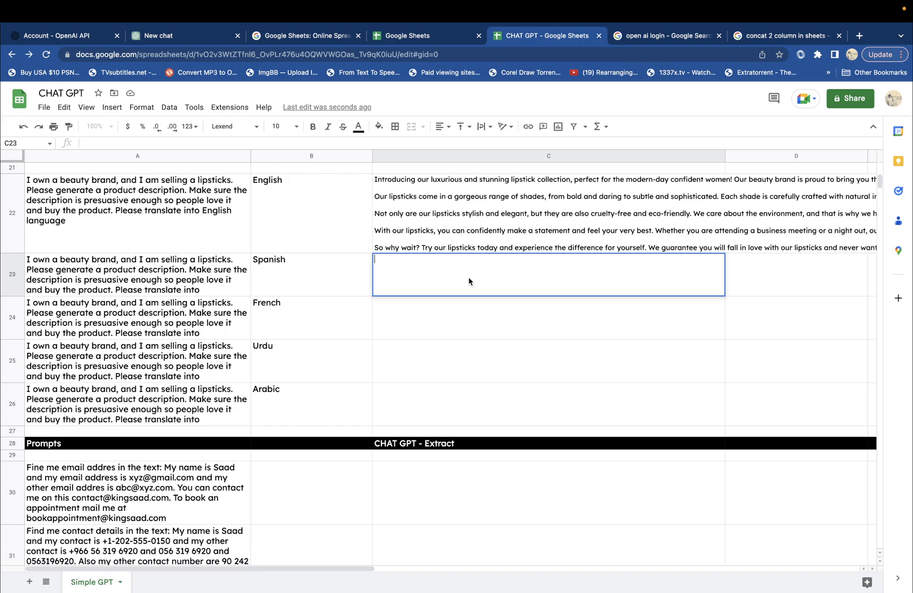
pyautogui.click(278, 263)
pyautogui.doubleClick(272, 261)
pyautogui.press('super+c')
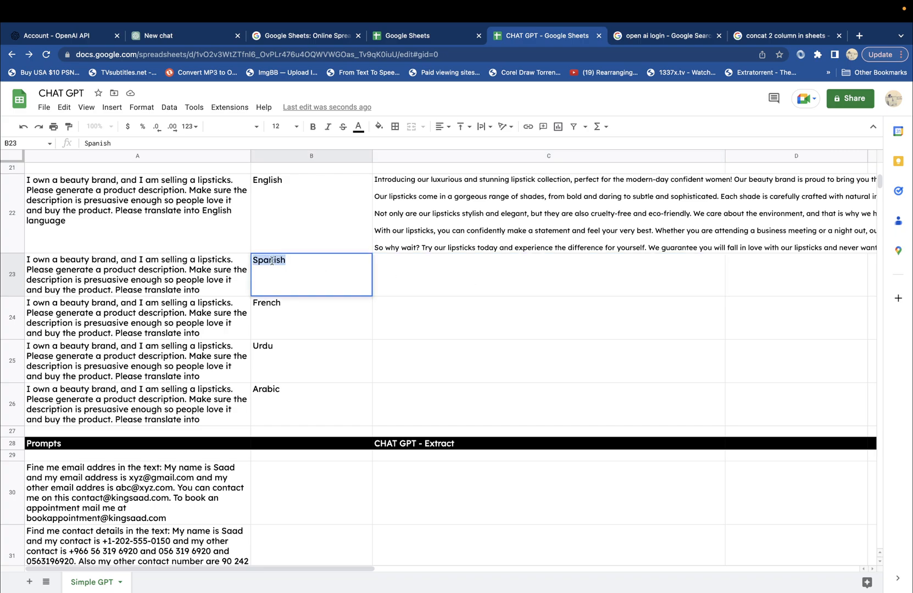
pyautogui.click(228, 300)
pyautogui.doubleClick(232, 292)
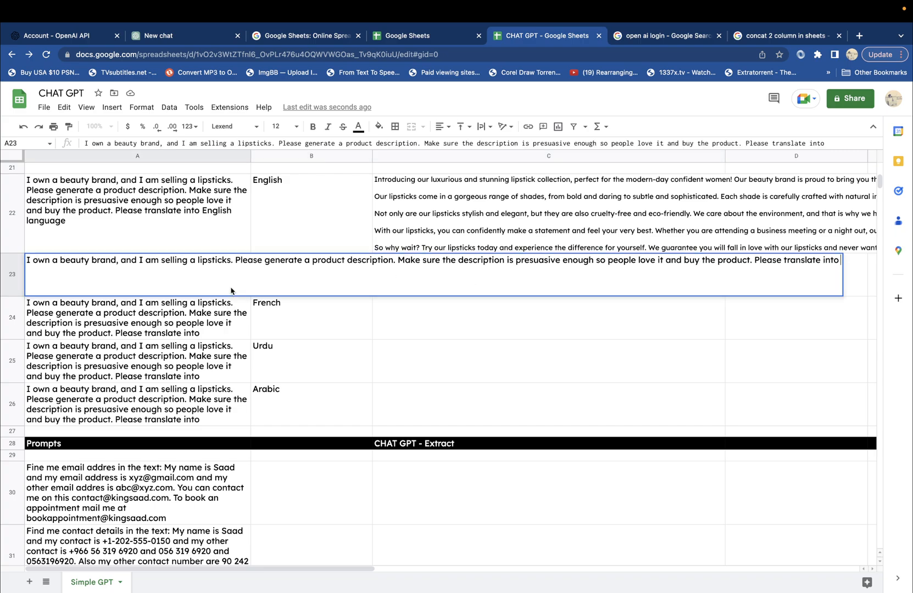
pyautogui.press('super+v')
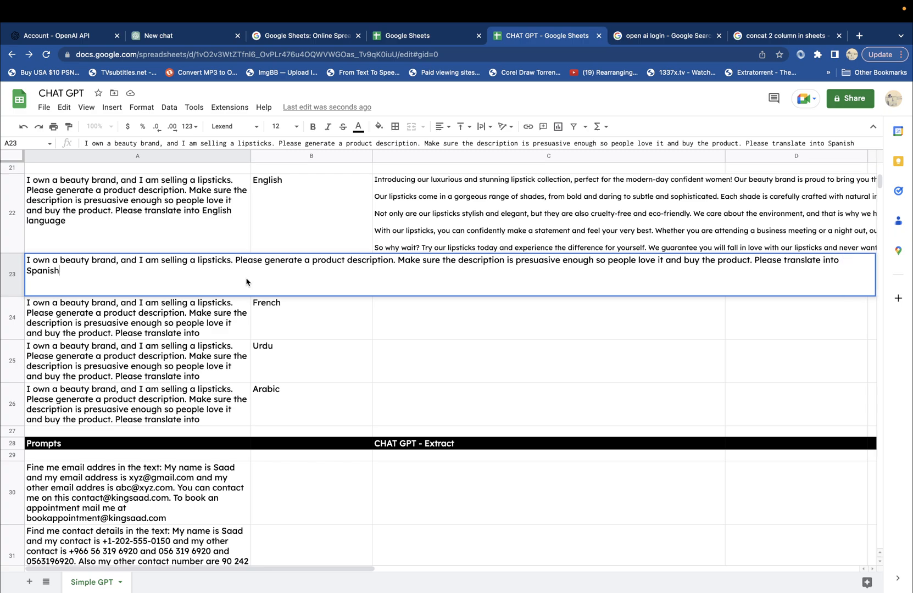
pyautogui.write('language')
pyautogui.press('Return')
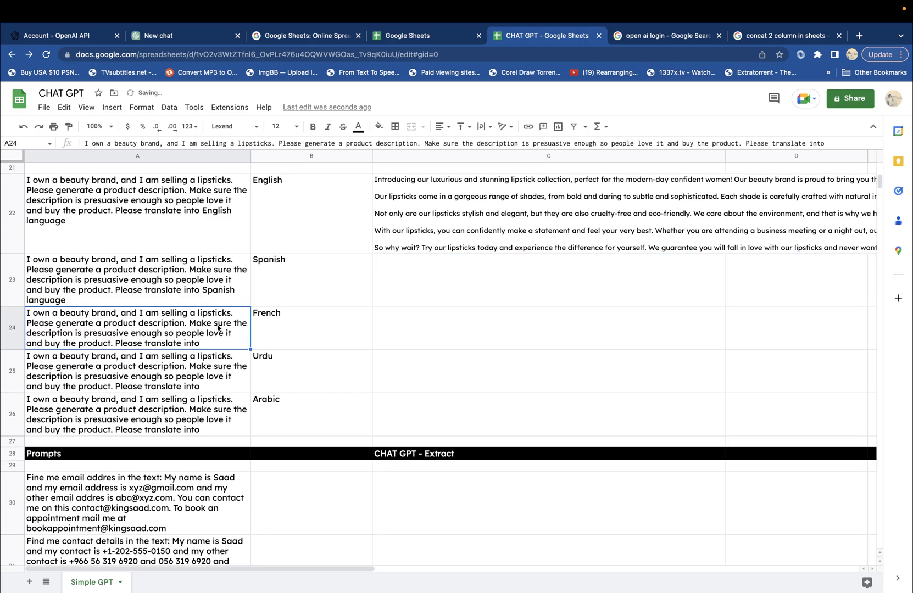
# - Append "French language" to the end of the prompt in A24, taking the language name from B24
pyautogui.click(272, 316)
pyautogui.doubleClick(276, 311)
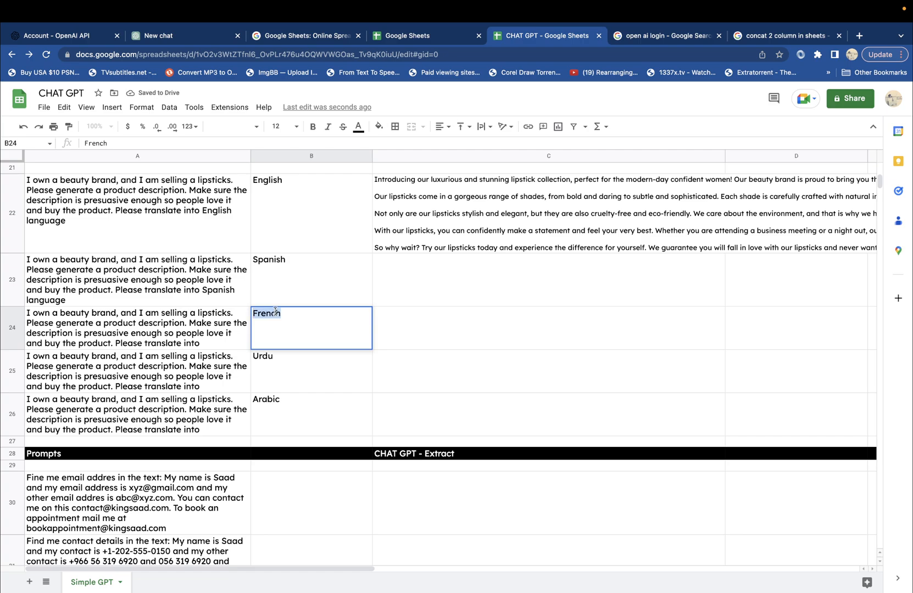
pyautogui.doubleClick(228, 343)
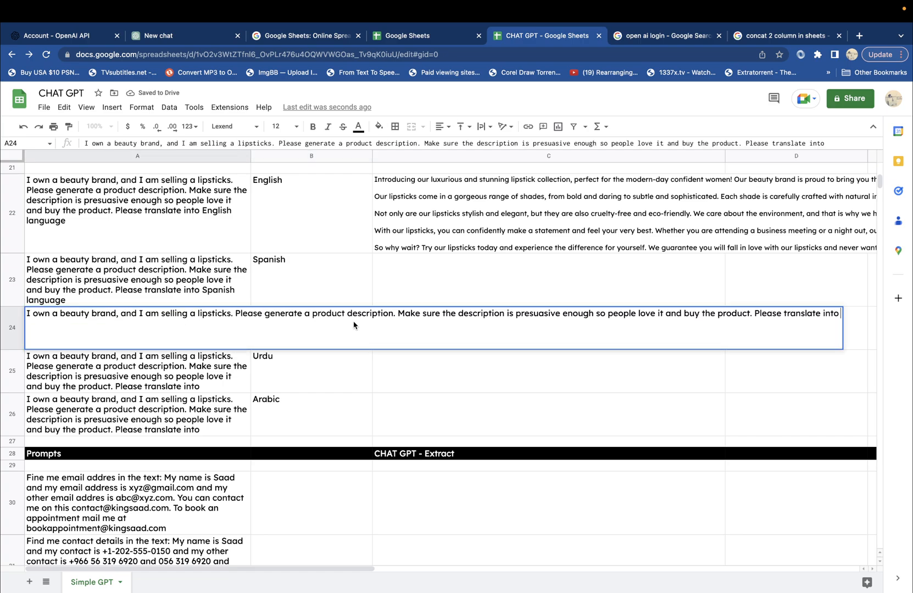
pyautogui.write('French language')
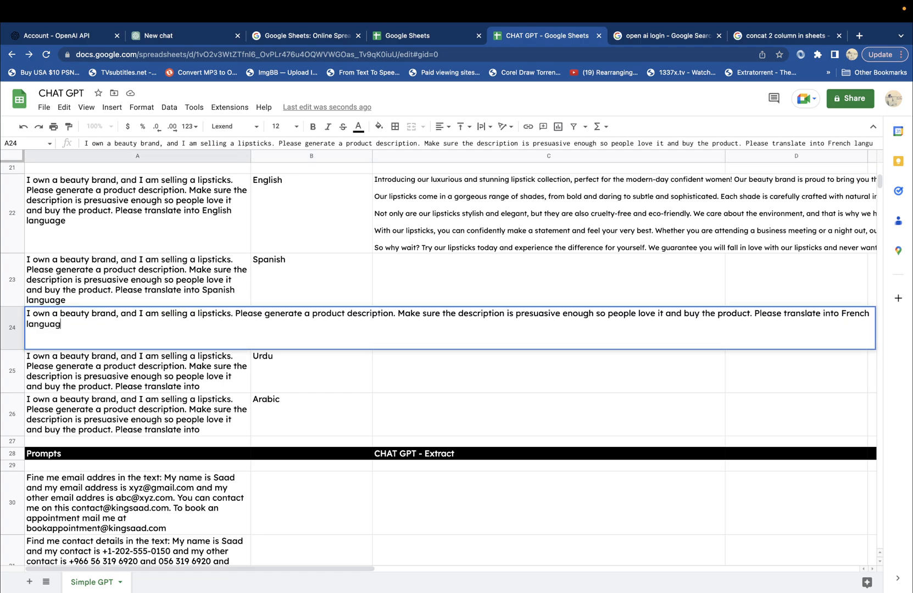
pyautogui.press('Return')
# - Append "Urdu langaugae" to the end of the prompt in A25, taking the language name from B25
pyautogui.doubleClick(267, 372)
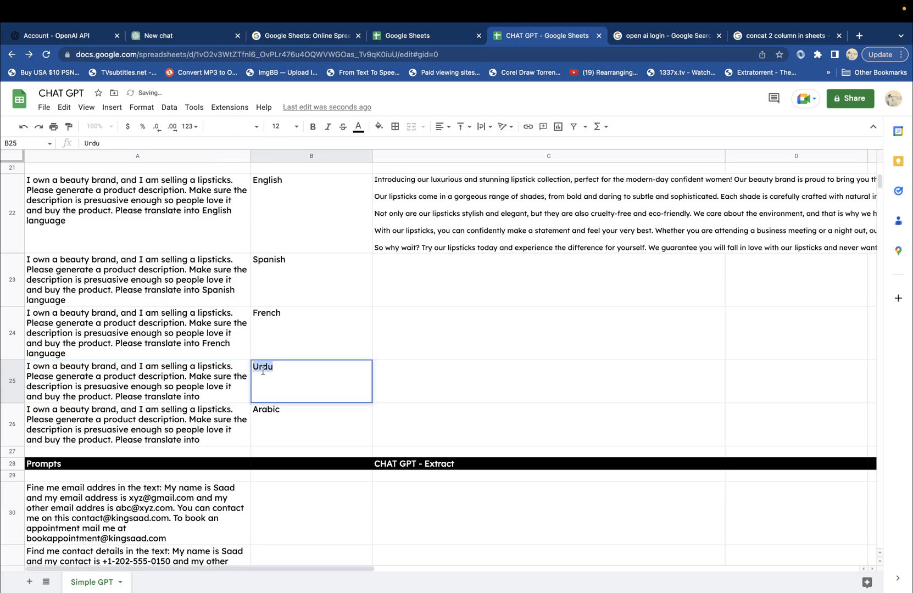
pyautogui.doubleClick(234, 394)
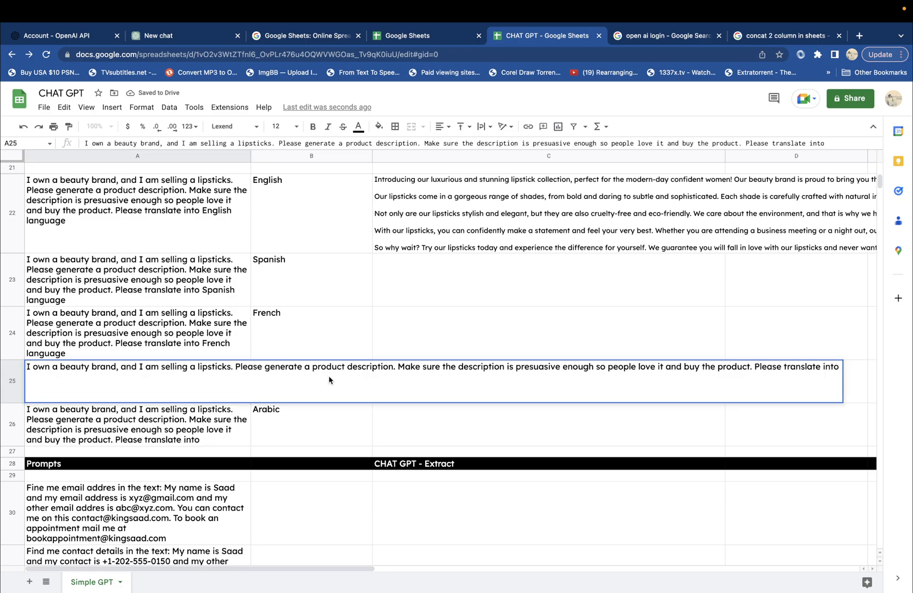
pyautogui.write('Urdu langaugae')
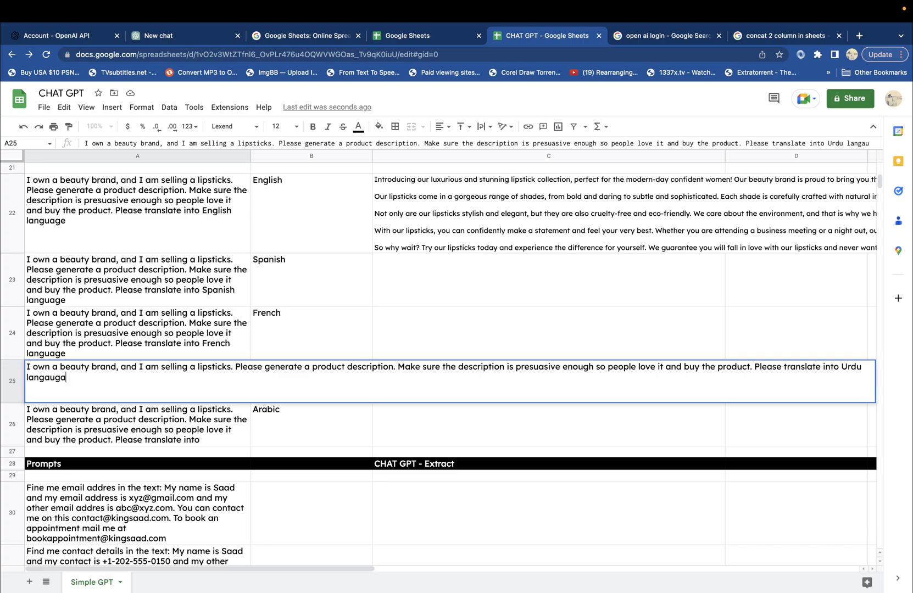
pyautogui.press('Return')
# - Append "Arabic language" to the end of the prompt in A26, copying the language name from B26
pyautogui.doubleClick(269, 422)
pyautogui.press('super+c')
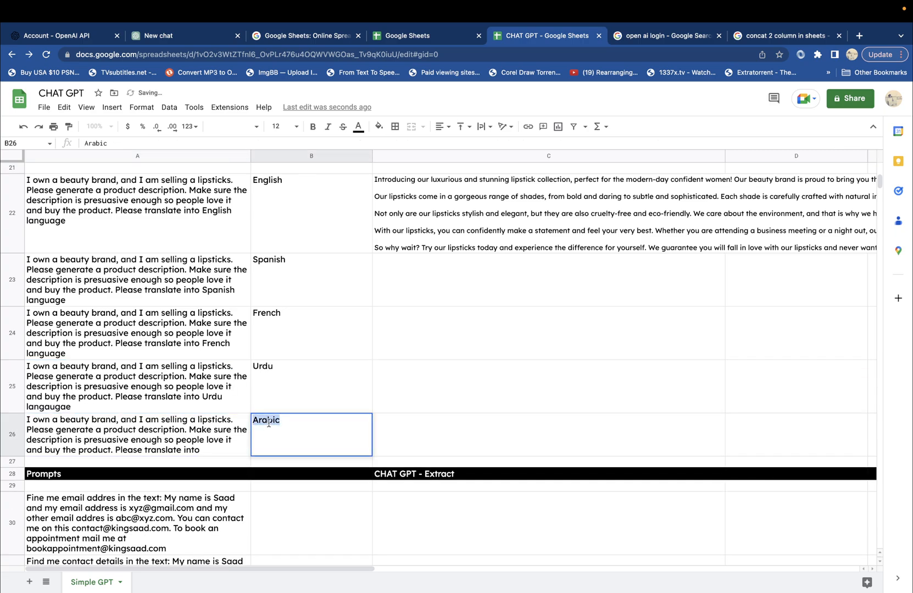
pyautogui.doubleClick(237, 448)
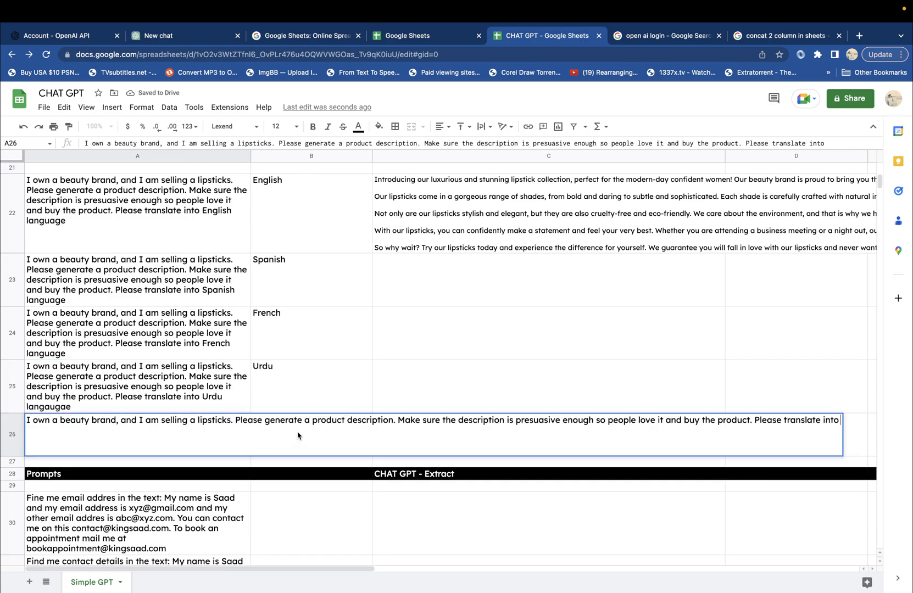
pyautogui.press('super+v')
pyautogui.write('al')
pyautogui.press('BackSpace')
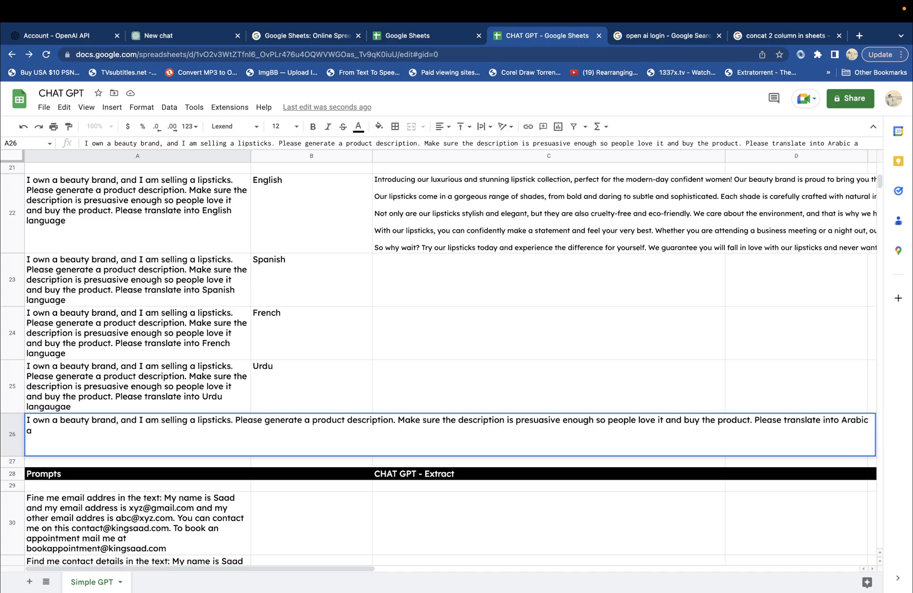
pyautogui.press('BackSpace')
pyautogui.write('language')
pyautogui.press('Return')
# - Fill the GPT formula from C22 down through C26 to generate a description for each language
pyautogui.click(476, 250)
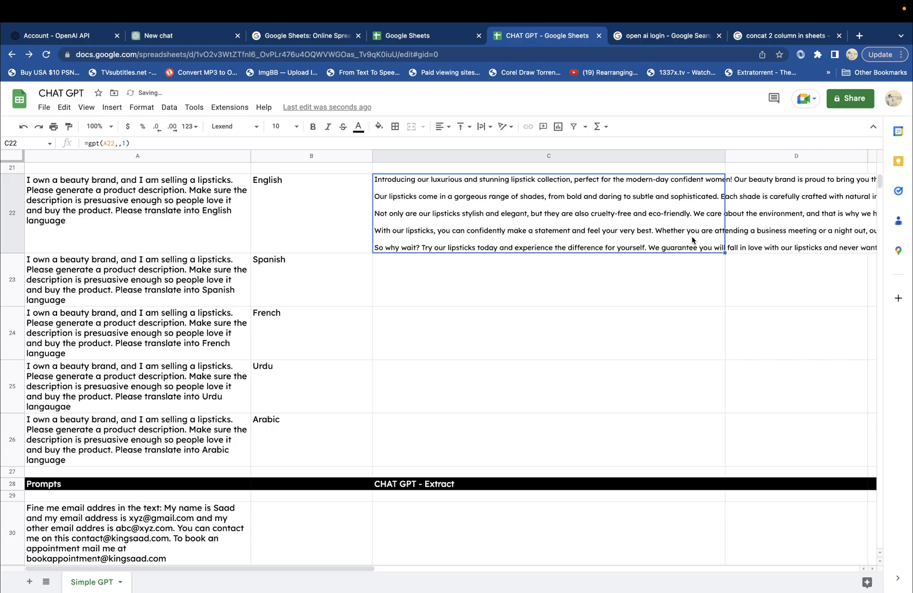
pyautogui.moveTo(725, 253); pyautogui.dragTo(713, 434)
# - Begin a formula with =gpt( in C30, beside the email-extraction prompt
pyautogui.scroll(-5, 542, 442)
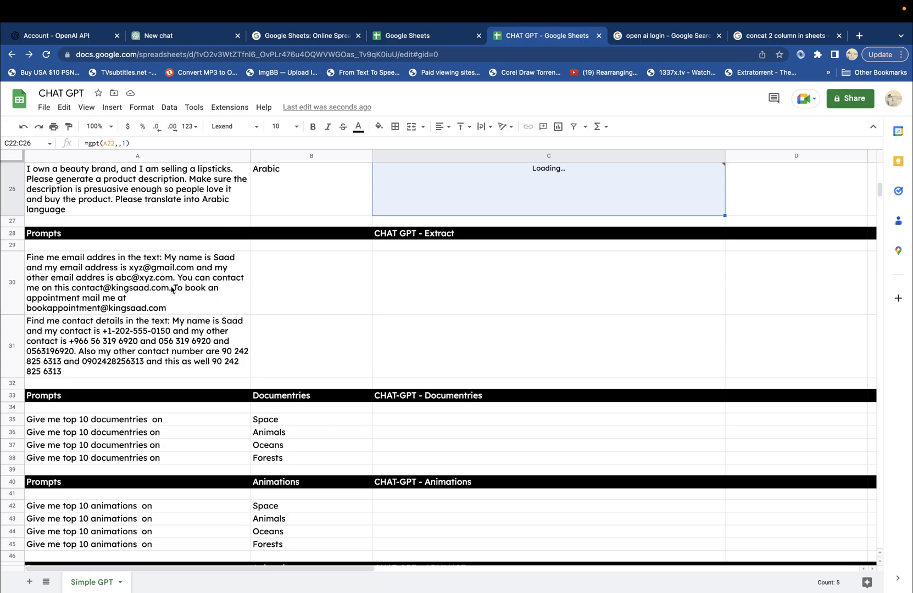
pyautogui.click(91, 270)
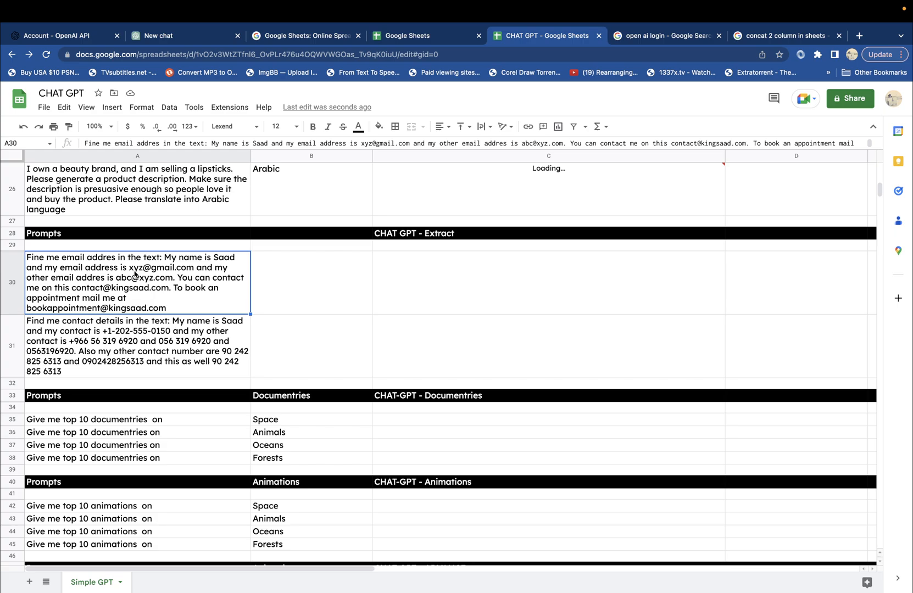
pyautogui.doubleClick(419, 293)
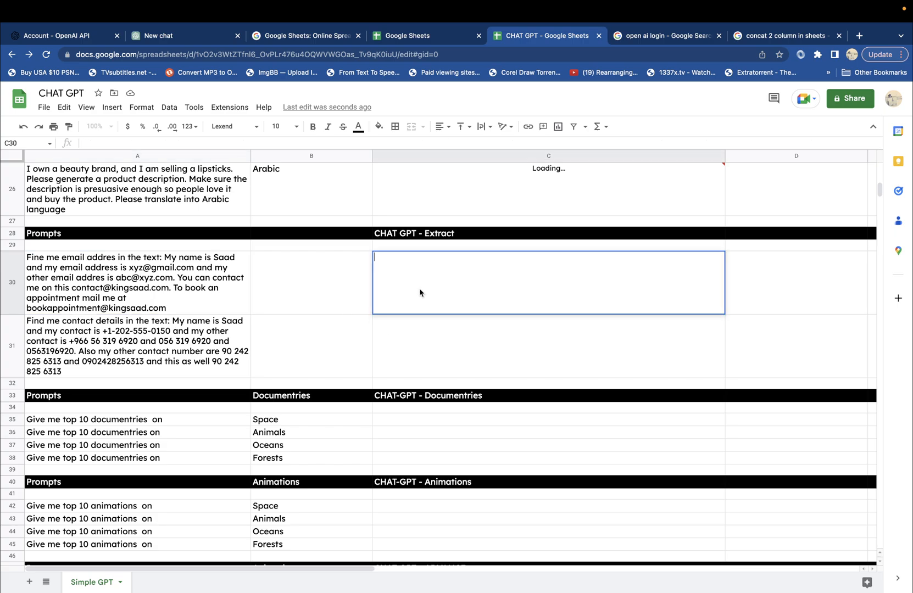
pyautogui.write('=g')
pyautogui.press('BackSpace')
pyautogui.press('BackSpace')
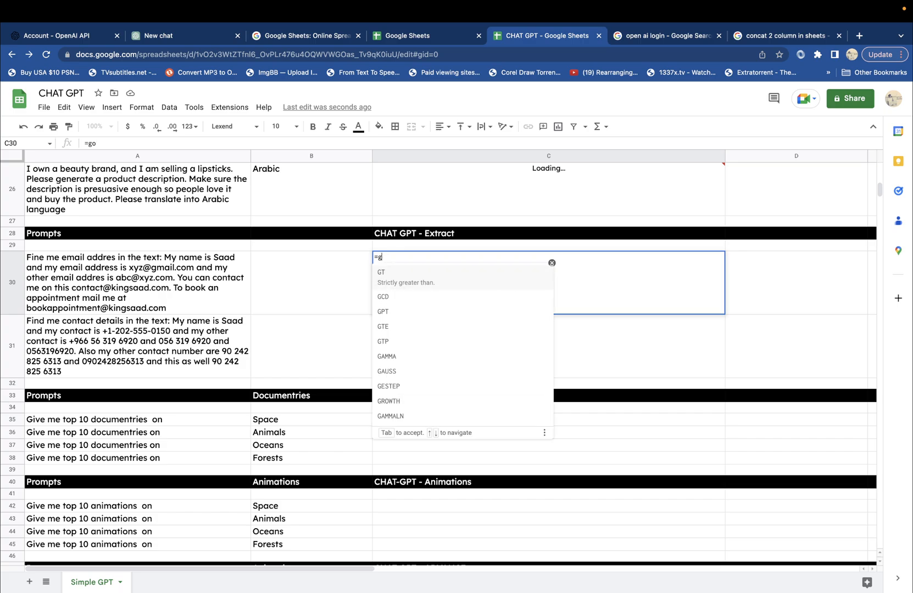
pyautogui.write('pt(')
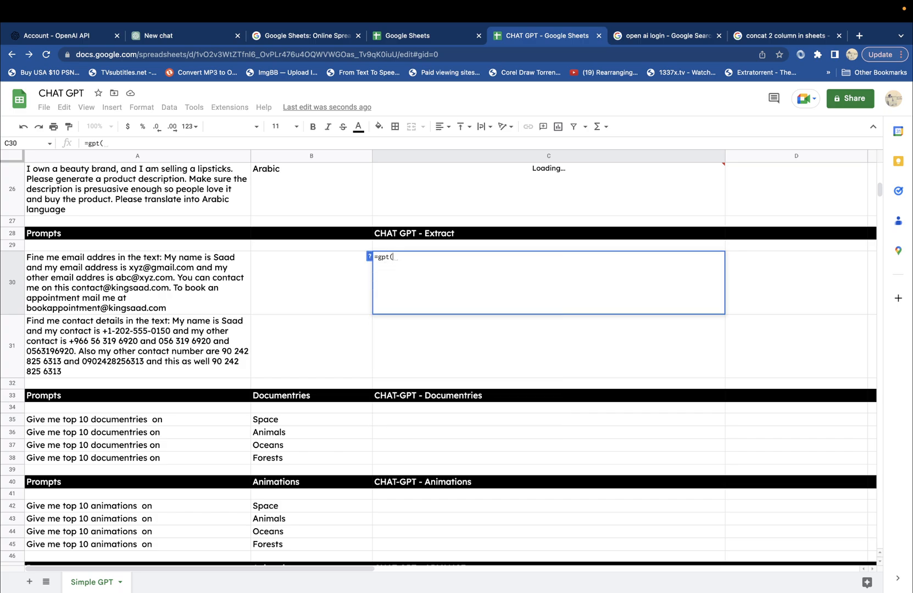
pyautogui.write('"Please give ')
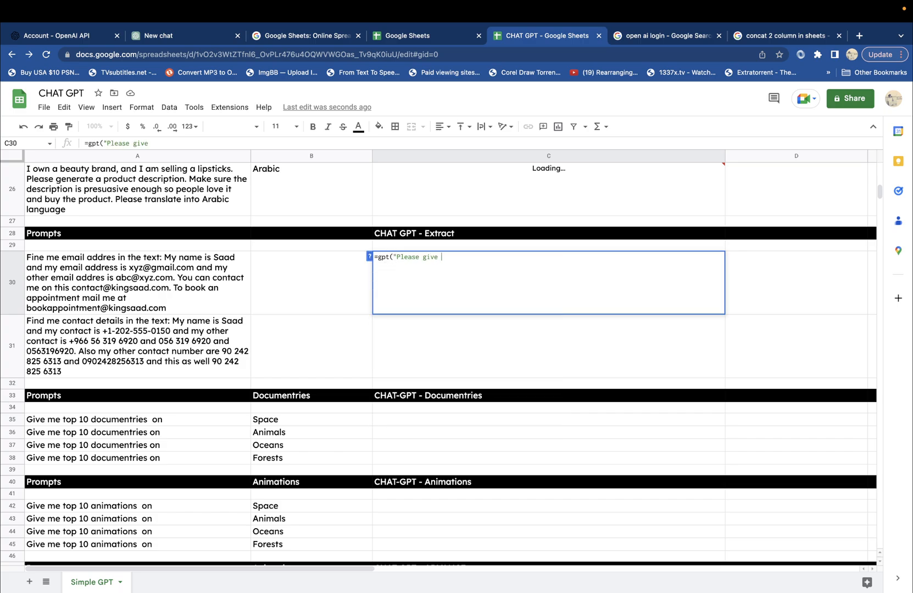
pyautogui.write('me the email')
pyautogui.press('BackSpace')
pyautogui.press('BackSpace')
pyautogui.press('BackSpace')
pyautogui.press('BackSpace')
pyautogui.press('BackSpace')
pyautogui.press('BackSpace')
pyautogui.press('BackSpace')
pyautogui.press('BackSpace')
pyautogui.press('BackSpace')
pyautogui.press('BackSpace')
pyautogui.press('BackSpace')
pyautogui.press('BackSpace')
pyautogui.press('BackSpace')
pyautogui.press('BackSpace')
pyautogui.press('BackSpace')
pyautogui.press('BackSpace')
pyautogui.press('BackSpace')
pyautogui.press('BackSpace')
pyautogui.press('BackSpace')
pyautogui.press('BackSpace')
pyautogui.press('BackSpace')
pyautogui.press('BackSpace')
pyautogui.press('BackSpace')
# - Complete the C30 formula as =gpt(a30, , 1) and commit it
pyautogui.write('a')
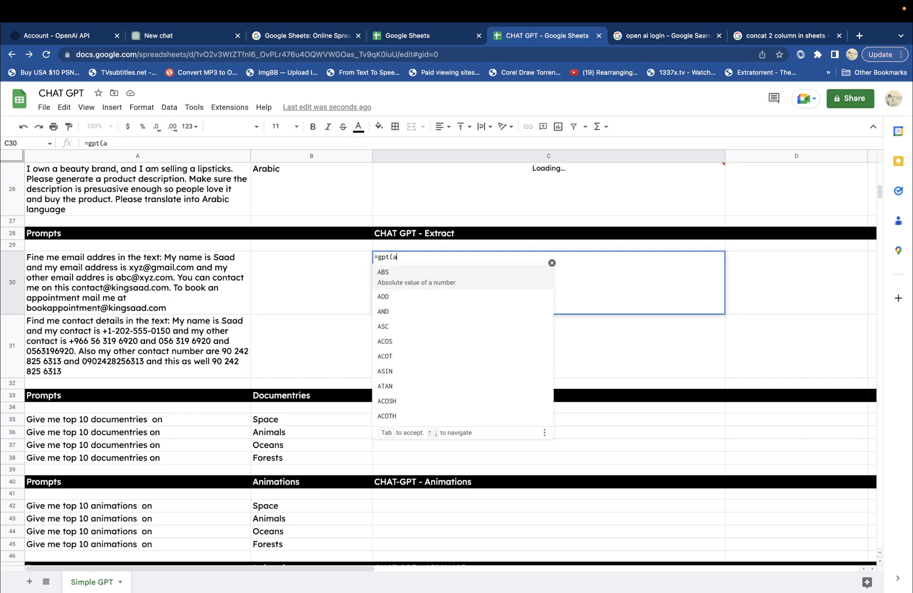
pyautogui.write('30, ')
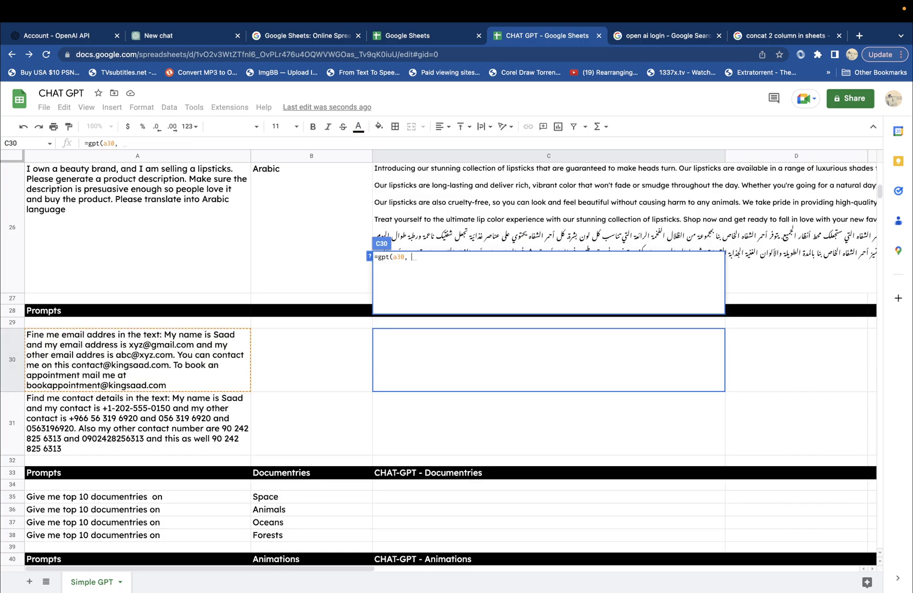
pyautogui.write(', 1)')
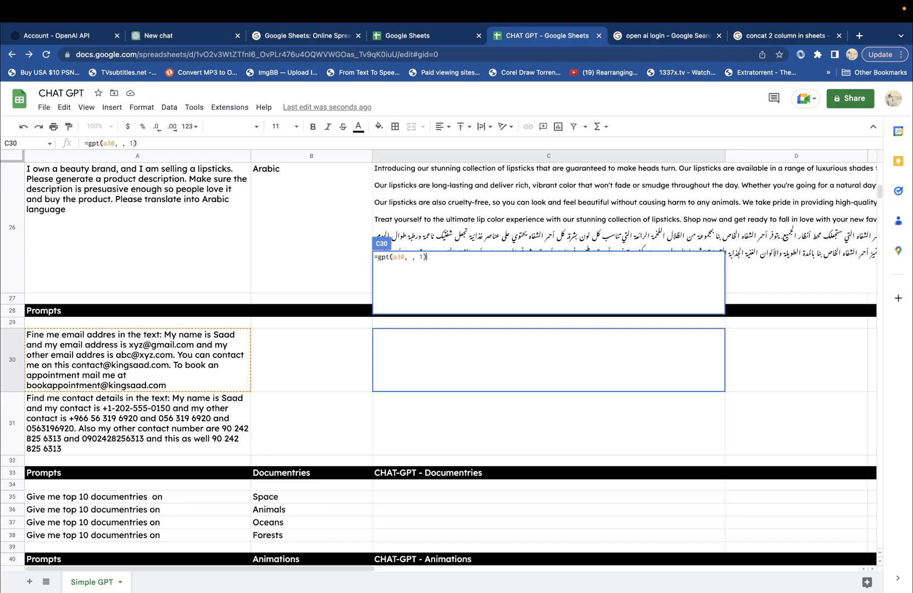
pyautogui.press('Return')
# - Examine the generated translations in C22:C26, checking the details of the Urdu result in C25
pyautogui.scroll(4, 499, 347)
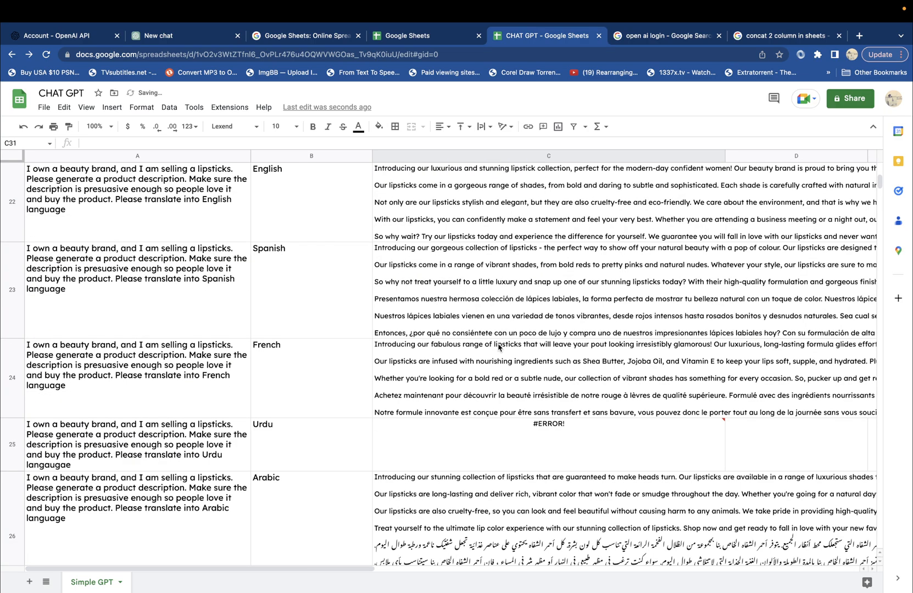
pyautogui.scroll(1, 498, 347)
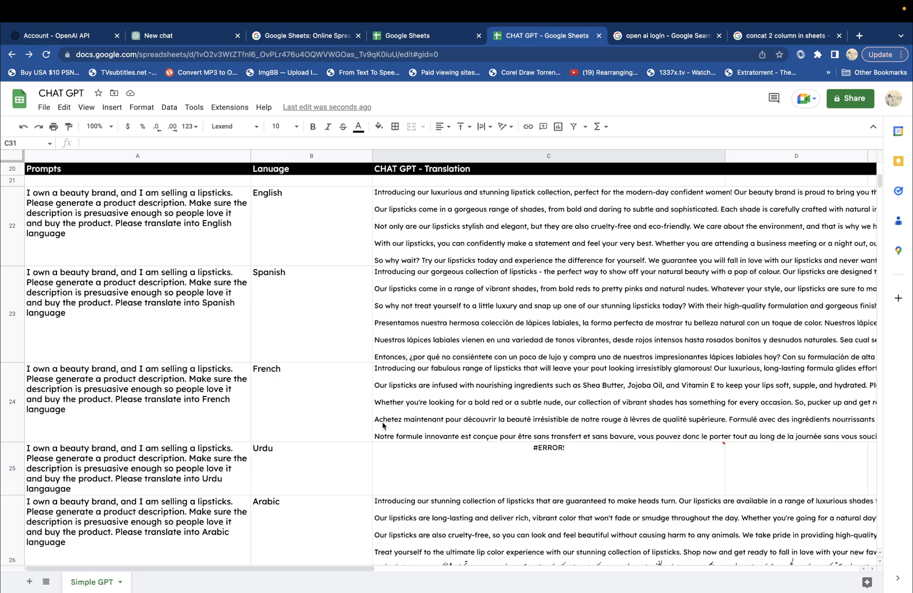
pyautogui.scroll(-5, 338, 385)
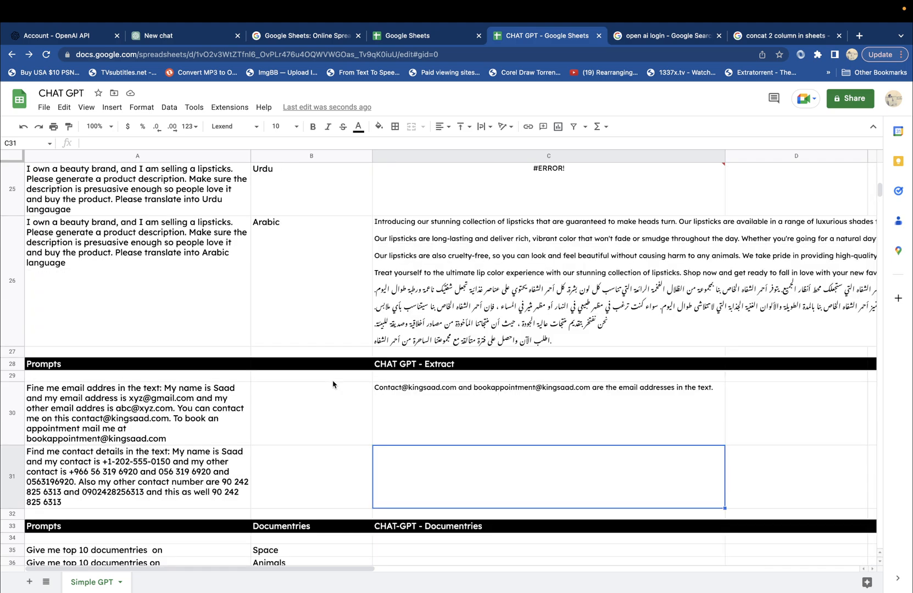
pyautogui.scroll(3, 514, 234)
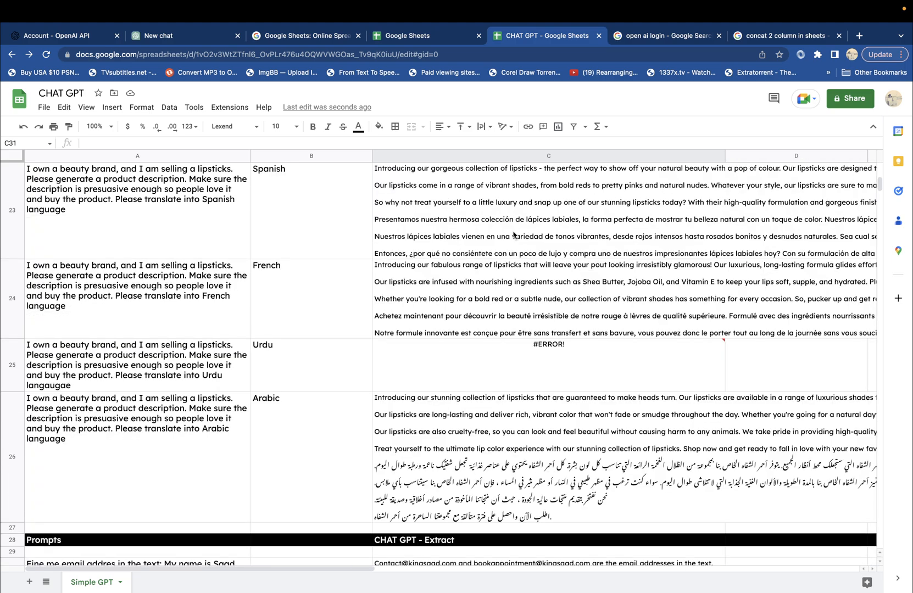
pyautogui.click(545, 358)
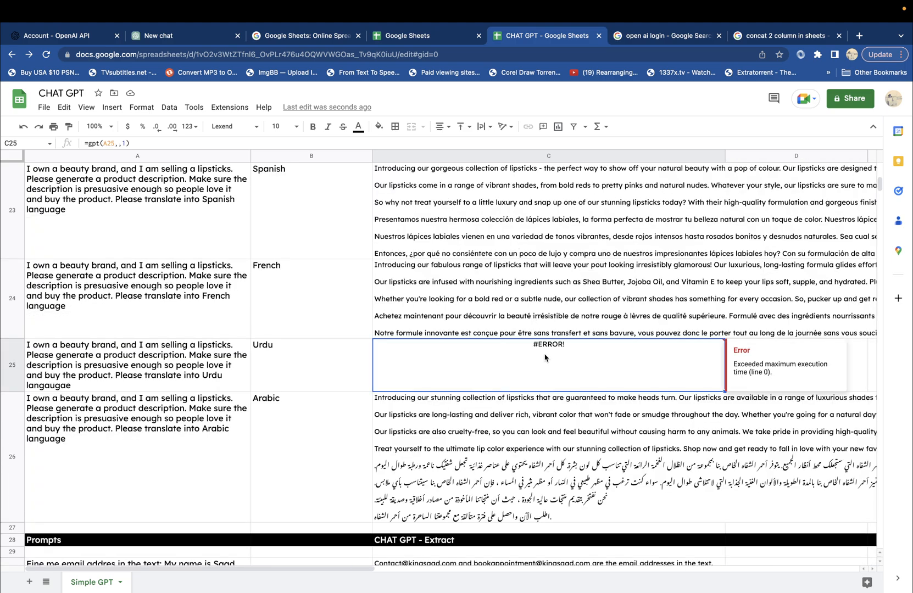
pyautogui.scroll(-1, 268, 352)
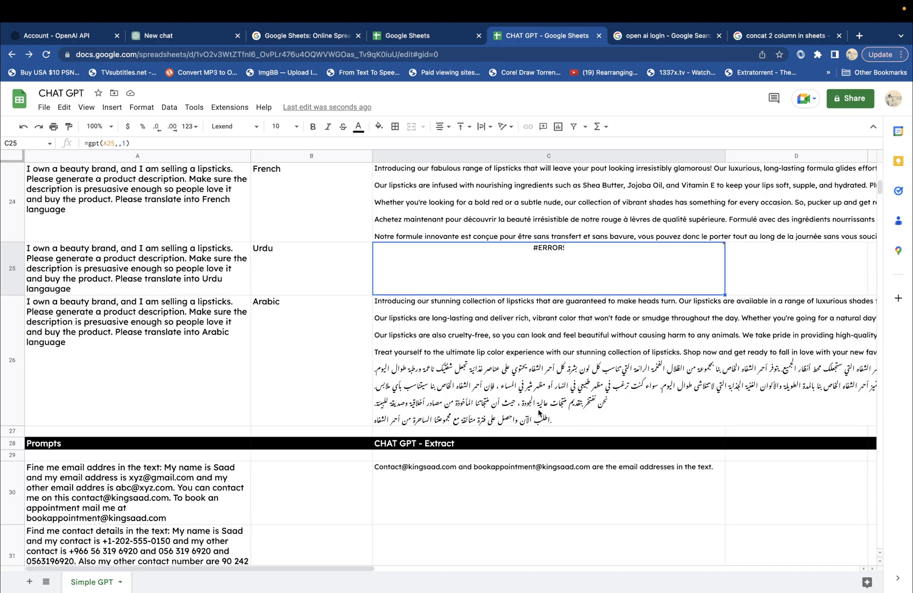
pyautogui.scroll(-5, 308, 408)
pyautogui.scroll(1, 308, 408)
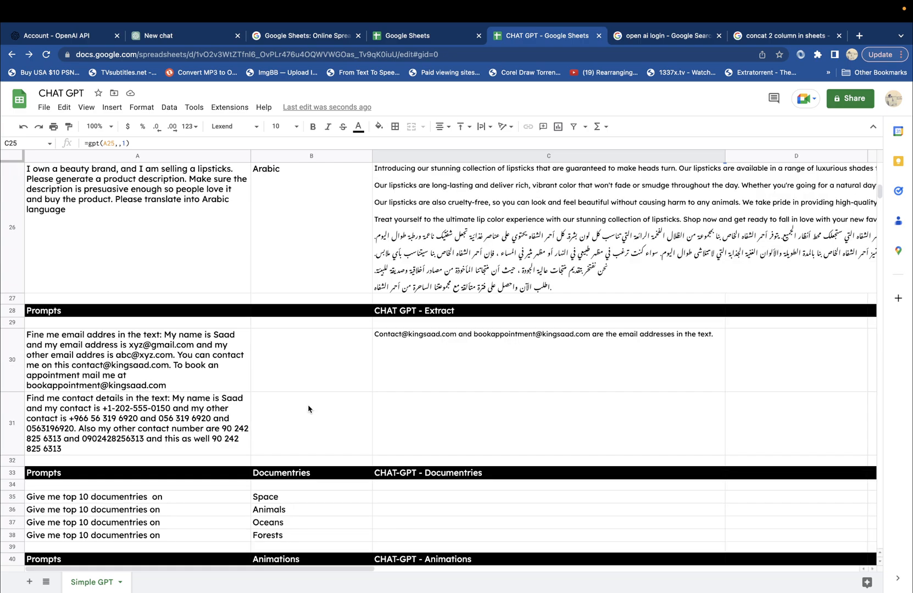
# - Check the result and formula in C30, and insert "all" before "email" in the A30 prompt
pyautogui.click(459, 358)
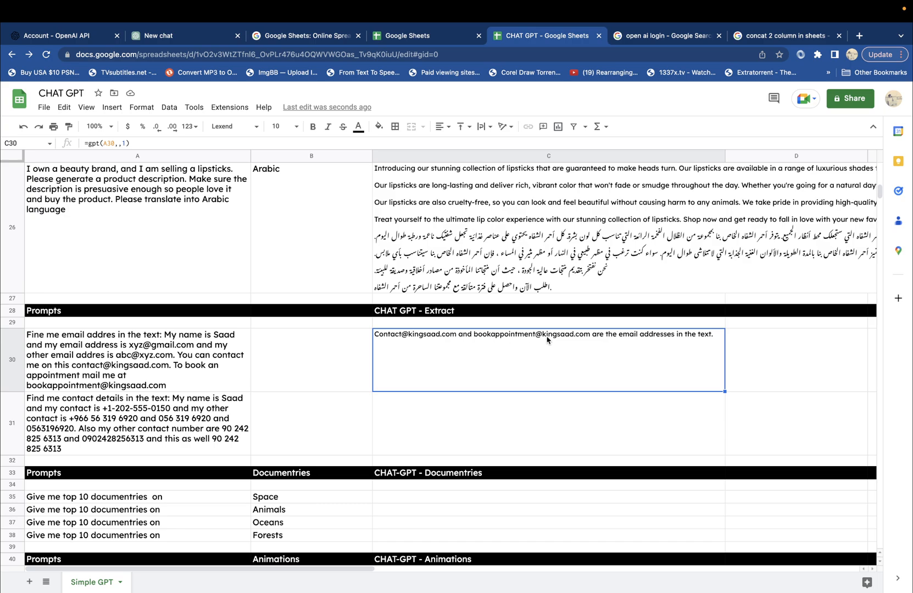
pyautogui.doubleClick(667, 347)
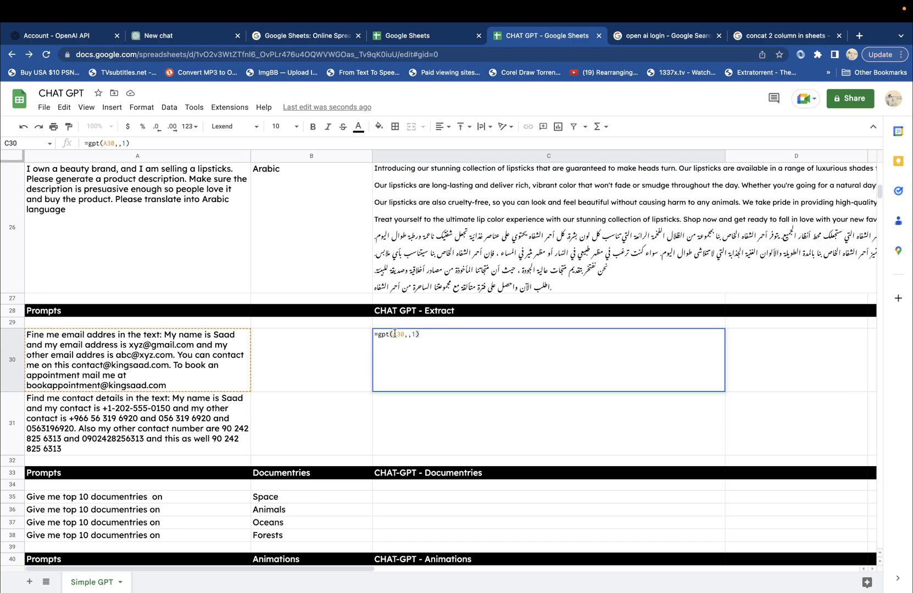
pyautogui.click(66, 340)
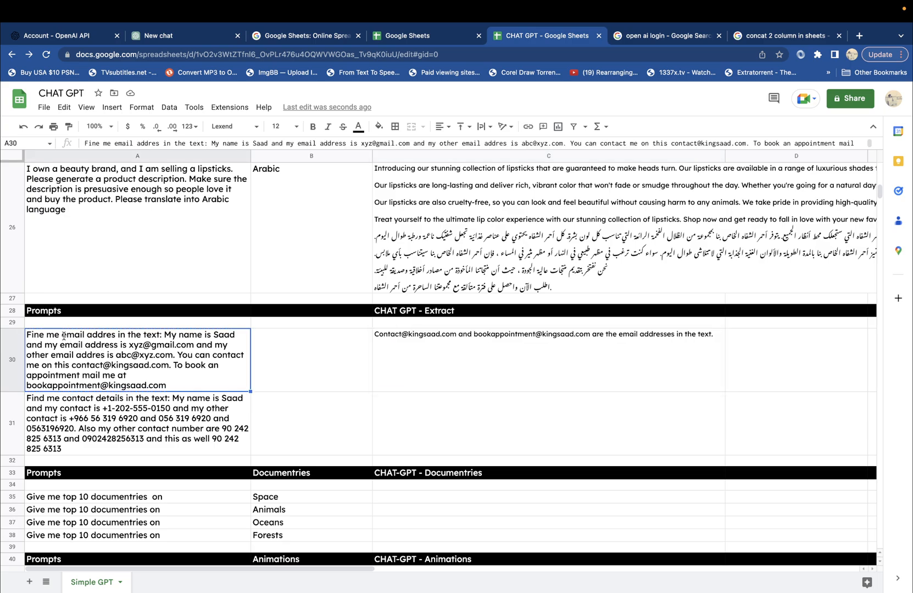
pyautogui.doubleClick(64, 335)
pyautogui.write('all')
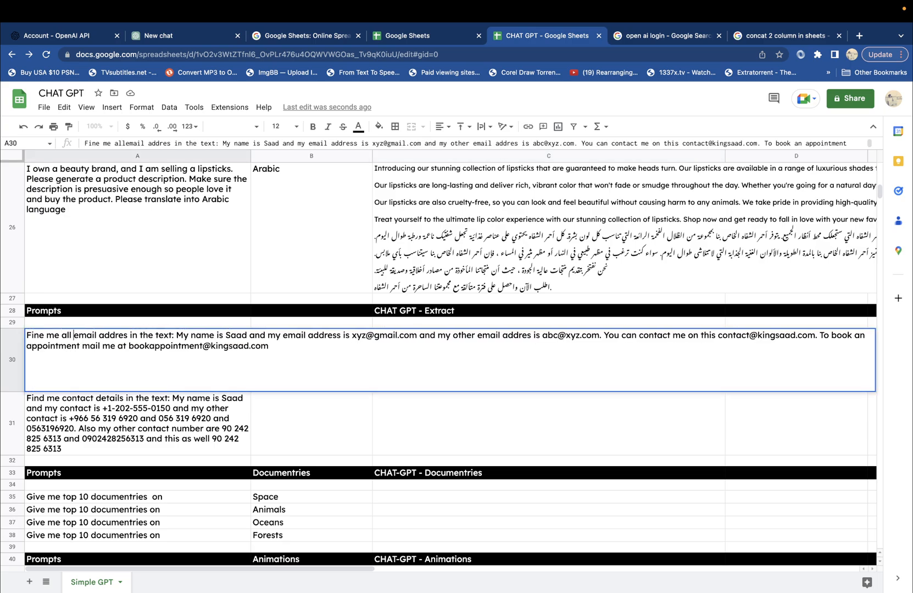
pyautogui.press('Return')
# - Enter the formula =gpt(a31, , 1) in C31 to extract the contact details from the adjacent prompt
pyautogui.click(478, 434)
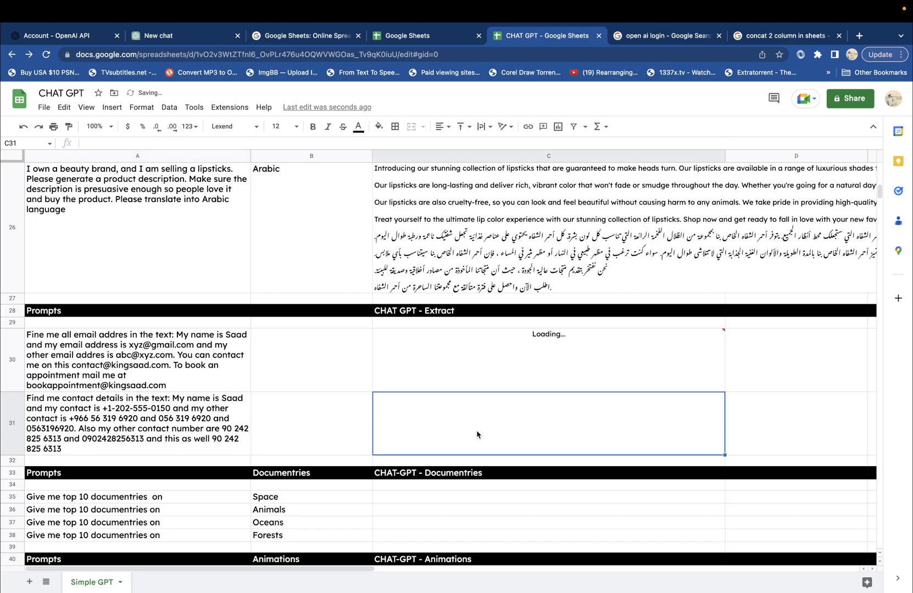
pyautogui.write('=gpt(')
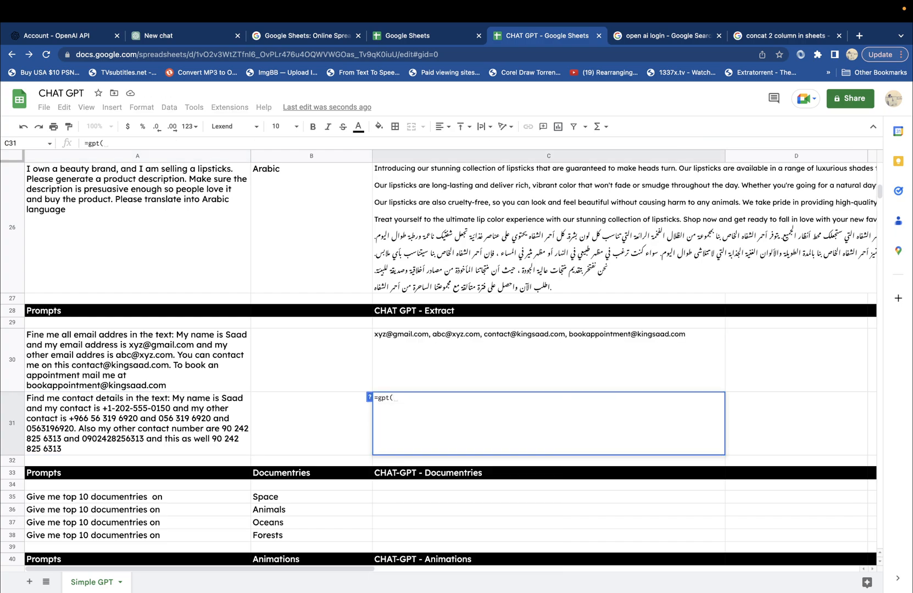
pyautogui.write('a32, , 1')
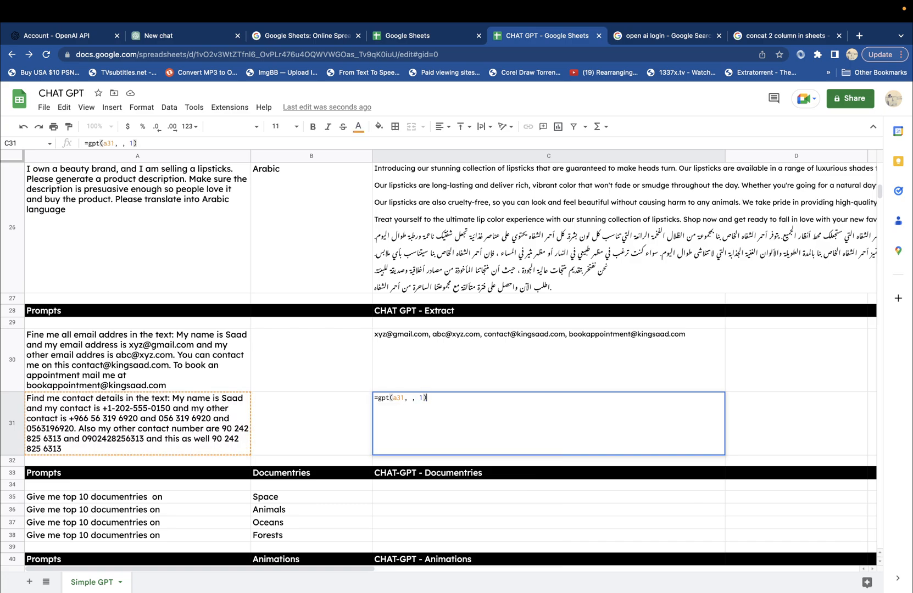
pyautogui.press('Return')
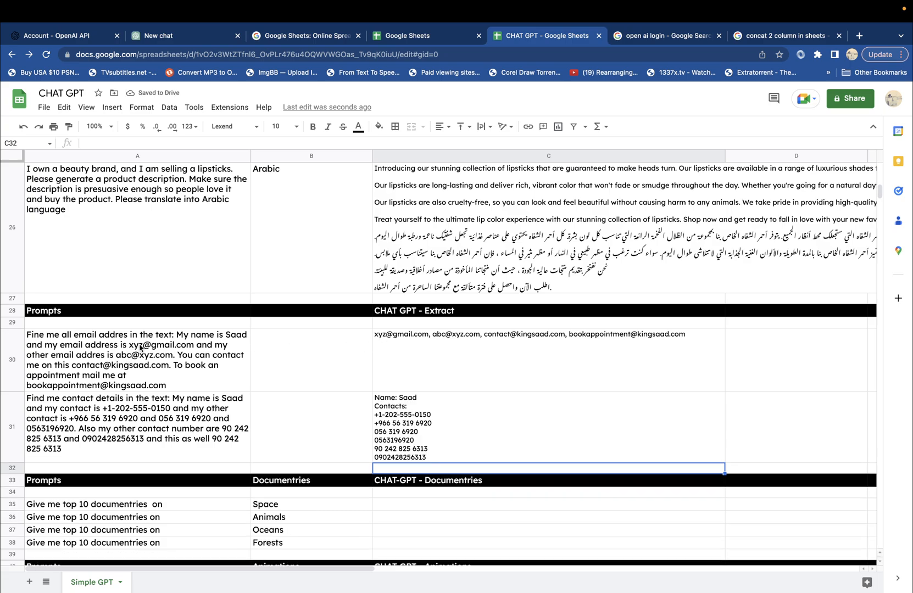
# - Check the extracted email addresses in C30 and the extracted contact details in C31 against their prompts
pyautogui.doubleClick(403, 337)
pyautogui.click(367, 337)
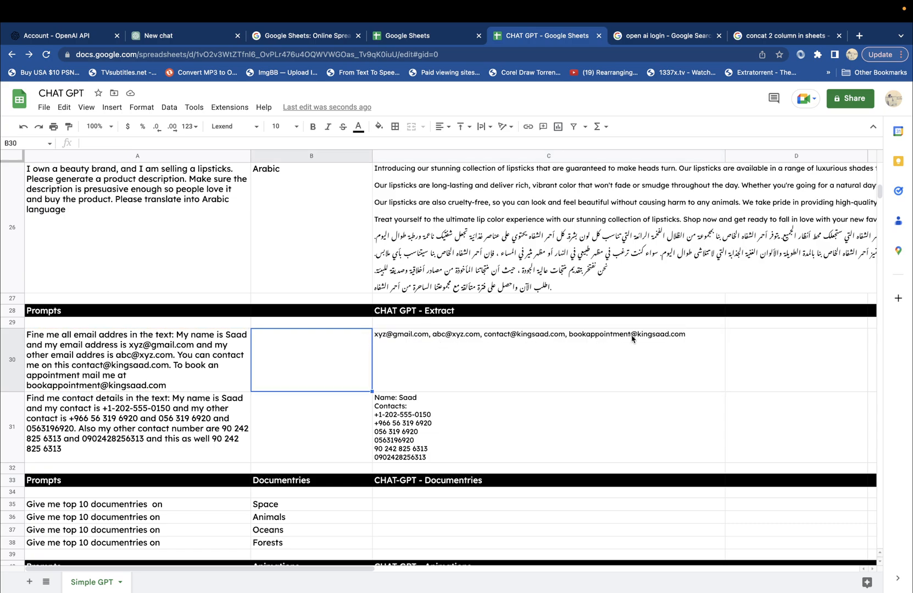
pyautogui.scroll(-3, 316, 355)
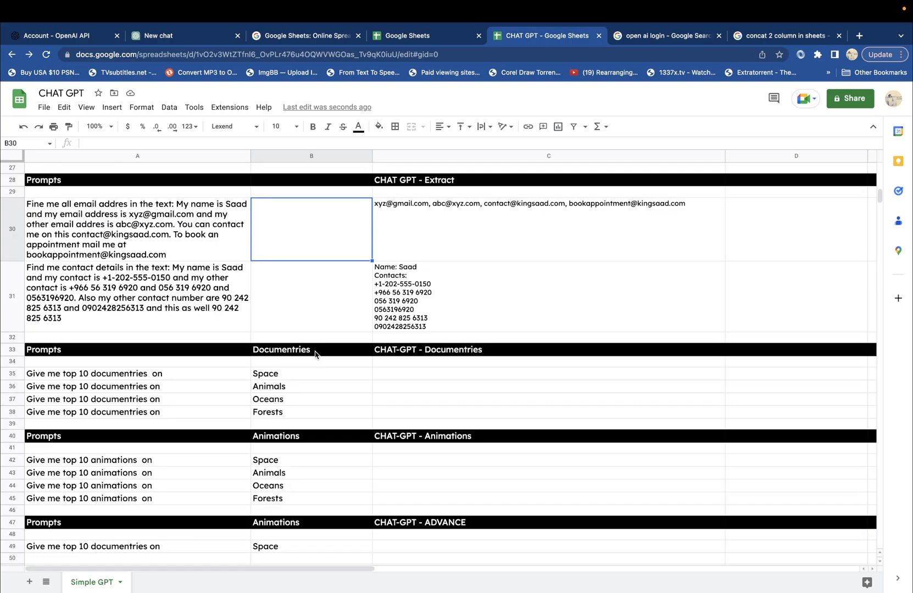
pyautogui.click(421, 315)
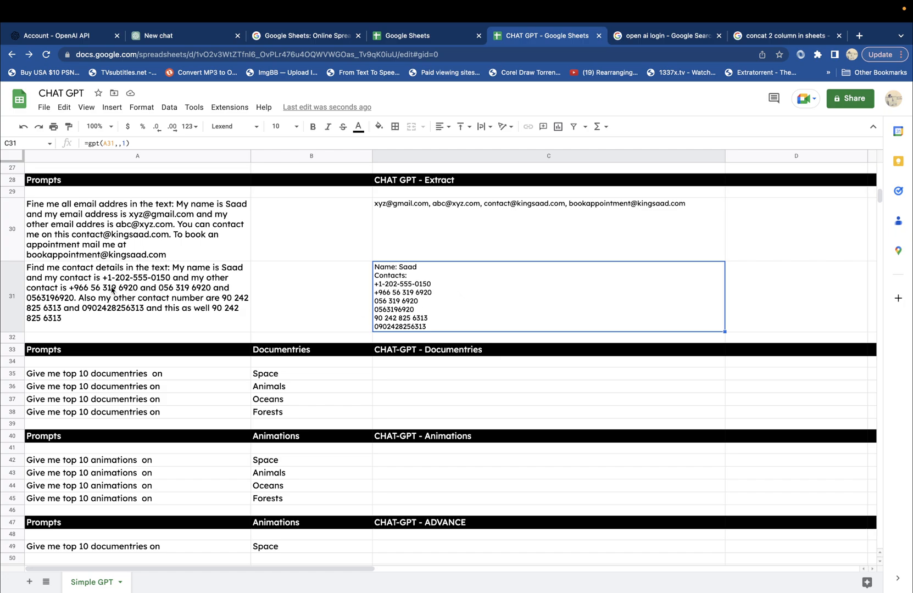
# - Insert "and give me the country name from" after "text" in the A31 prompt
pyautogui.click(144, 293)
pyautogui.doubleClick(144, 293)
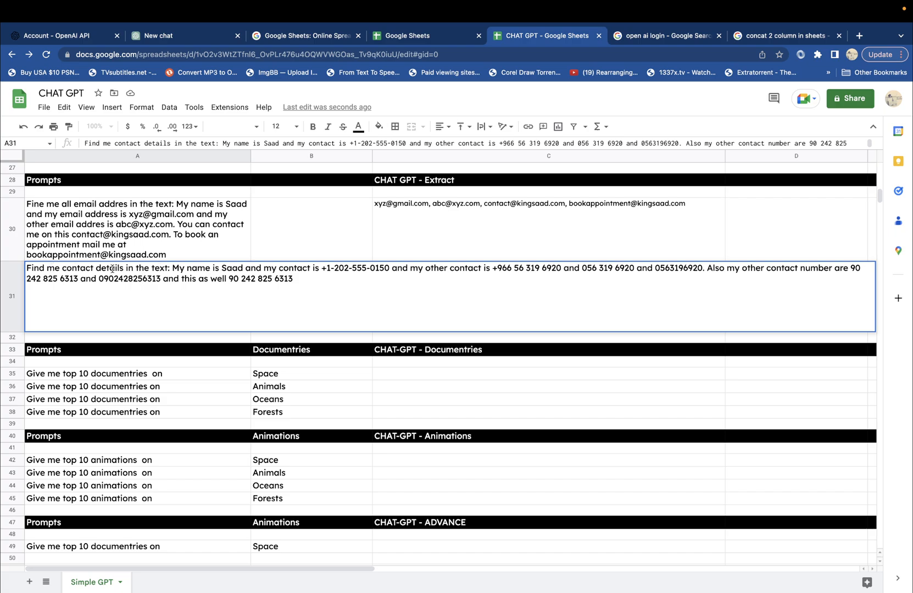
pyautogui.click(168, 269)
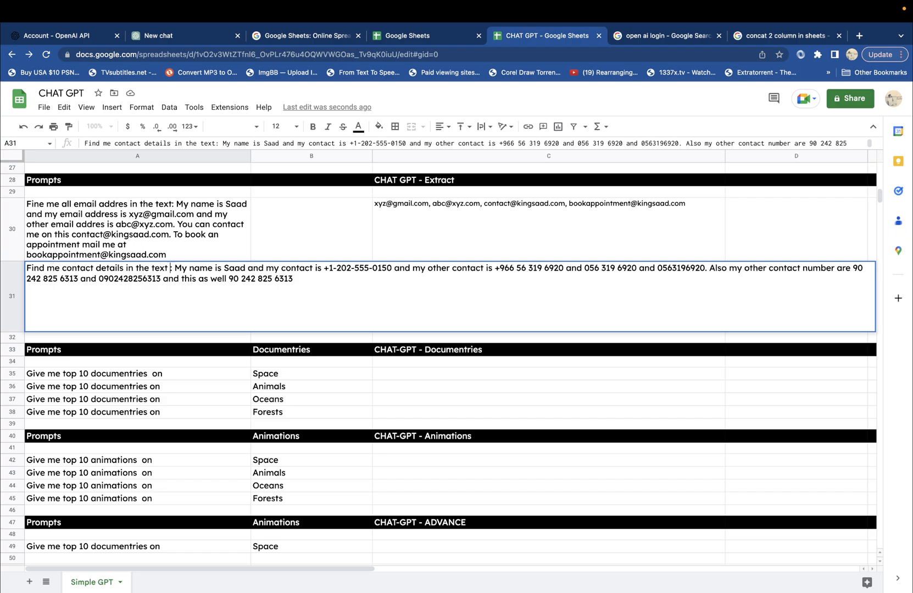
pyautogui.write('and ')
pyautogui.write('give me the co')
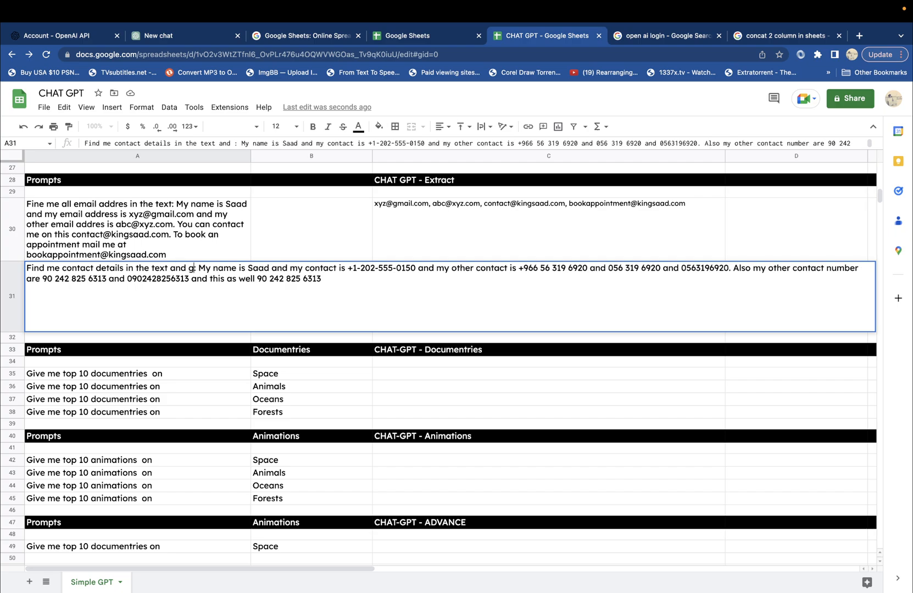
pyautogui.write('untry')
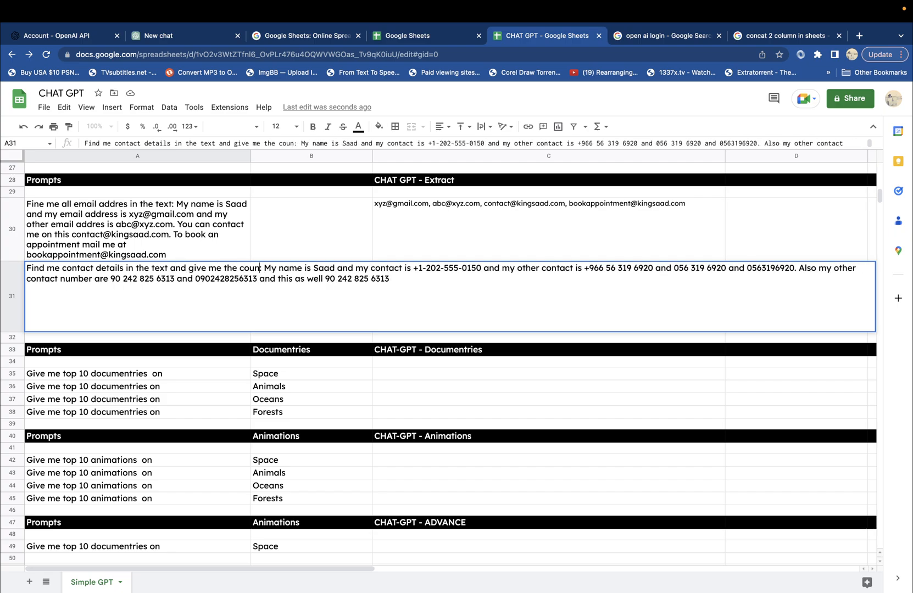
pyautogui.write(' name f')
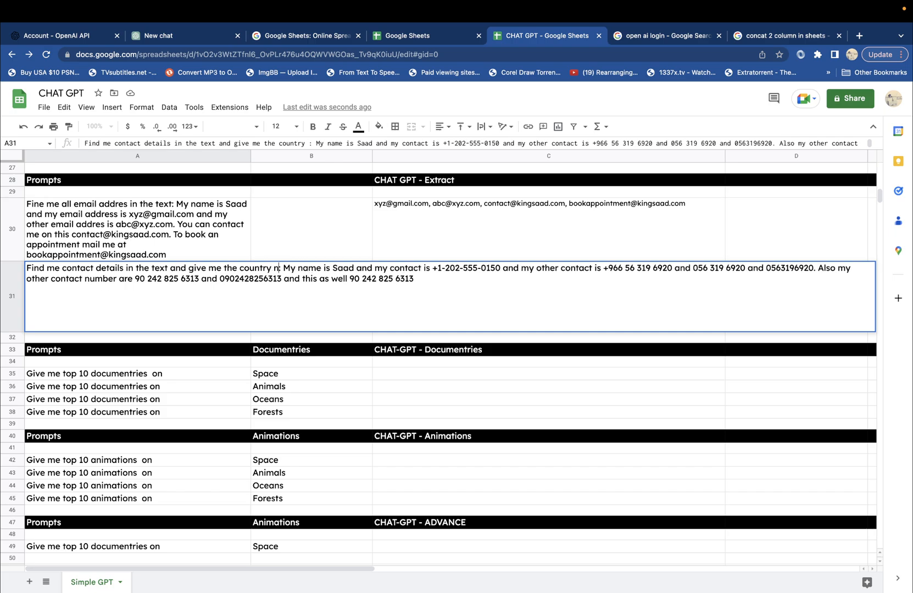
pyautogui.write('rom')
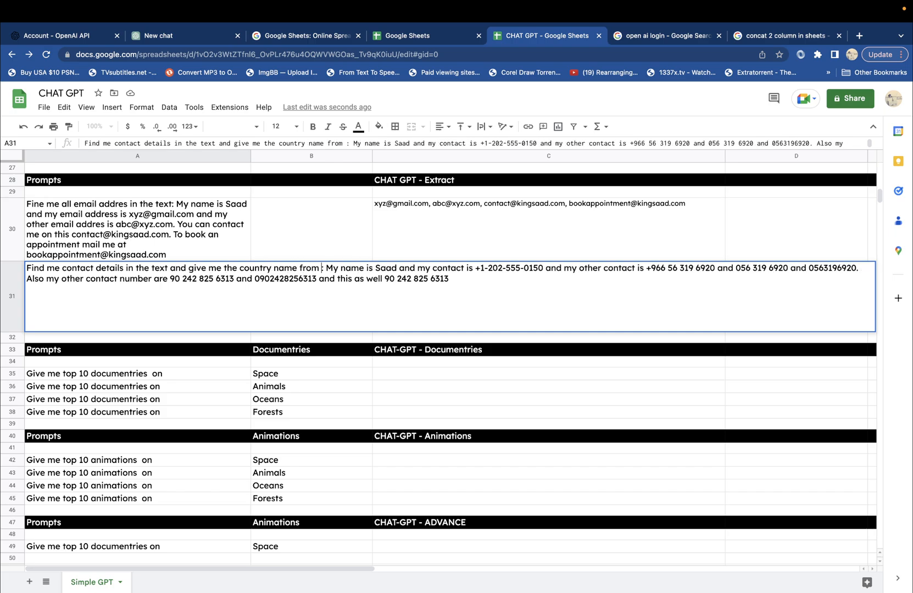
# - Replace "from" with "related to contact number" in the text added to the A31 prompt, and commit the edit
pyautogui.press('BackSpace')
pyautogui.press('BackSpace')
pyautogui.press('BackSpace')
pyautogui.press('BackSpace')
pyautogui.press('BackSpace')
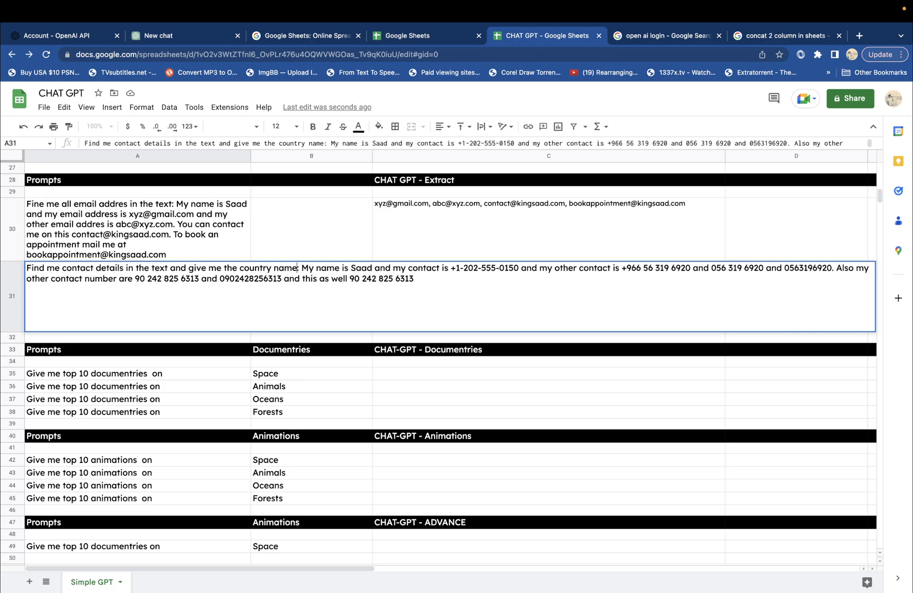
pyautogui.write('related t')
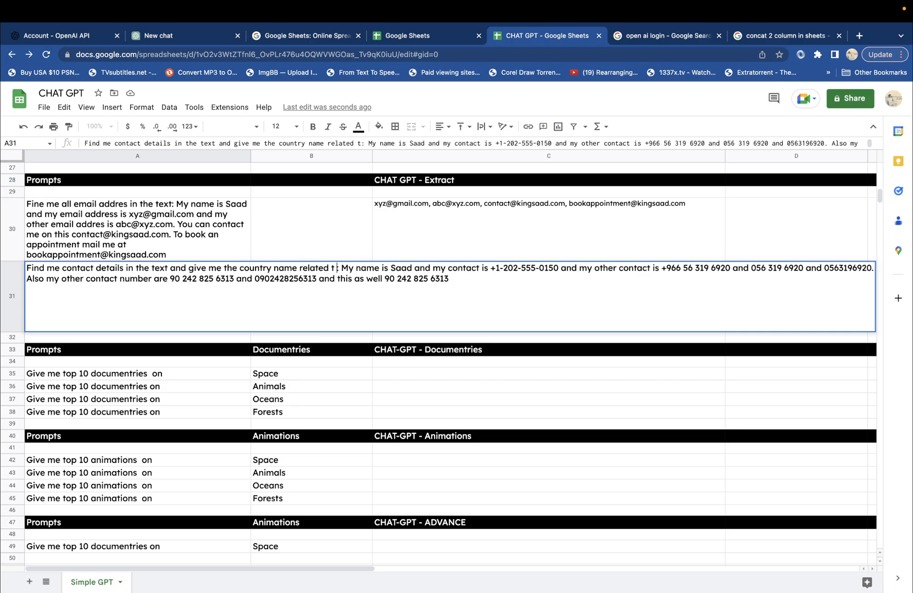
pyautogui.write('o contact numbe')
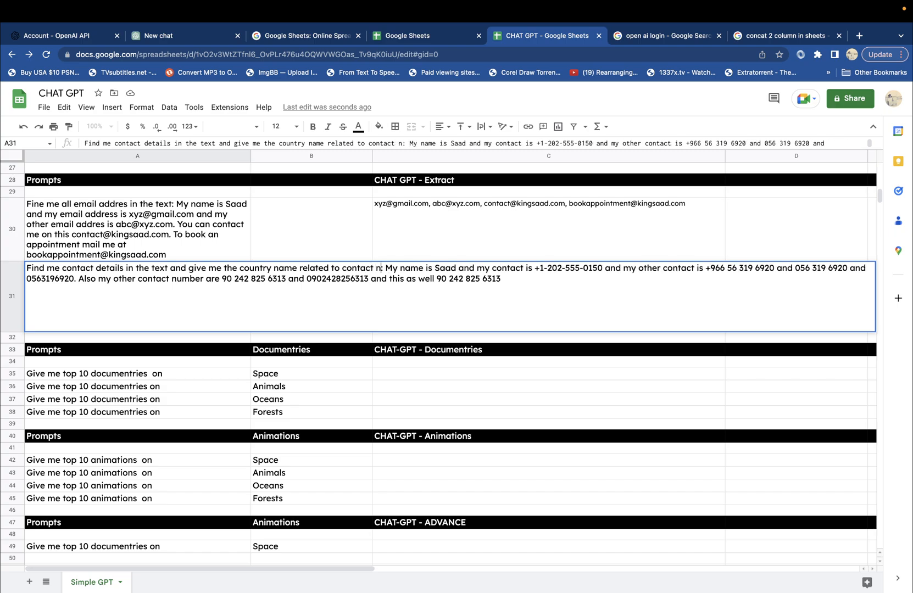
pyautogui.write('r')
pyautogui.press('Return')
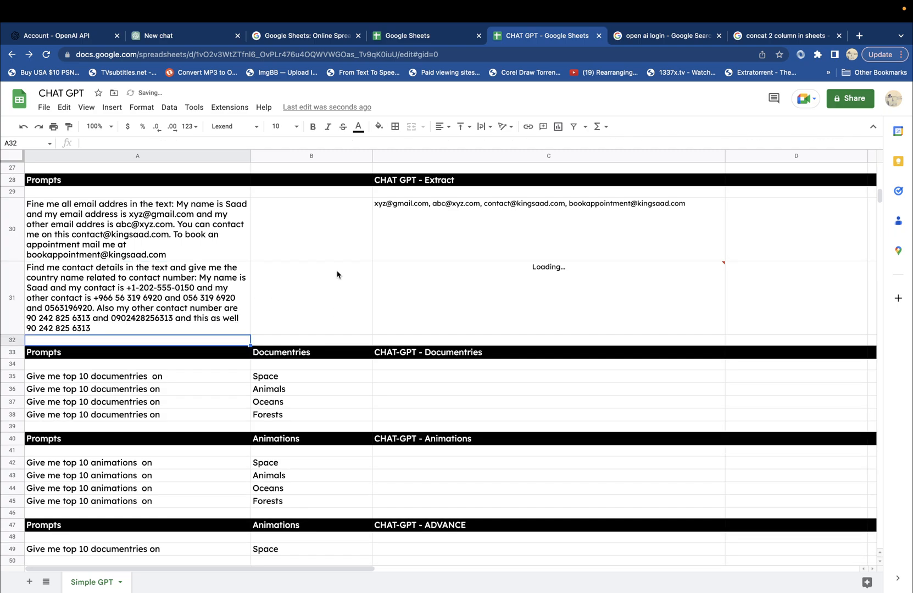
# - Review the regenerated contact details in C31, and look over the Documentries prompts with their empty response cells C35:C38
pyautogui.scroll(-1, 337, 274)
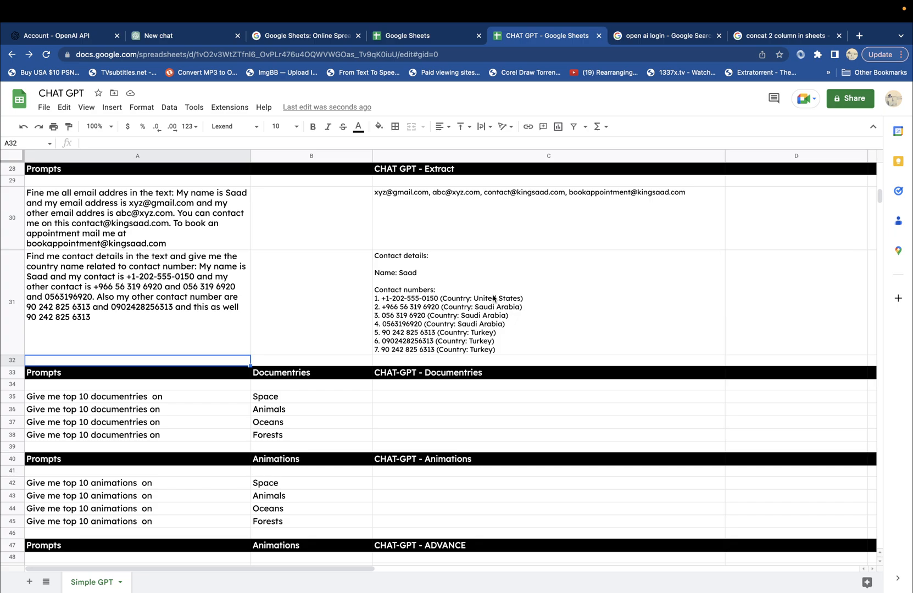
pyautogui.scroll(-1, 493, 299)
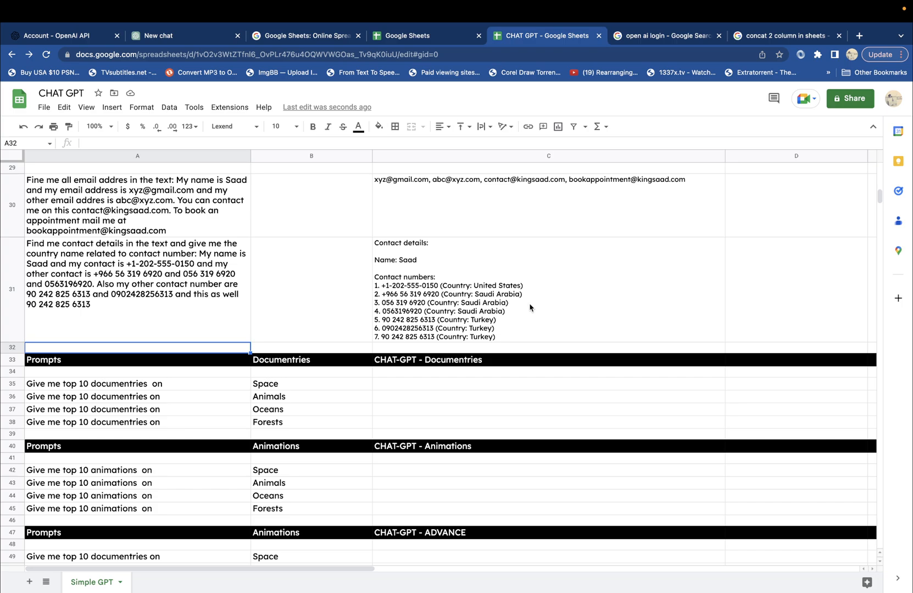
pyautogui.scroll(-1, 530, 307)
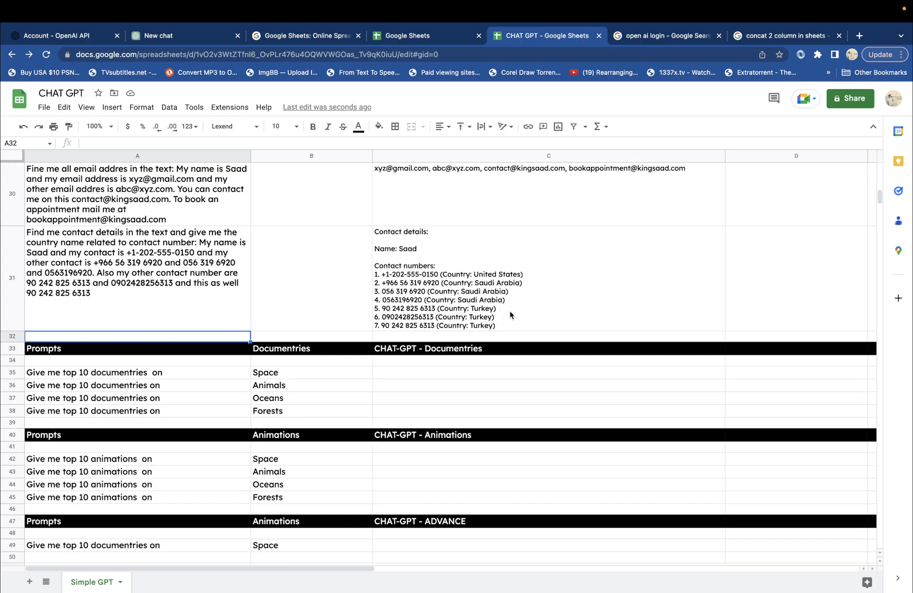
pyautogui.scroll(-3, 510, 315)
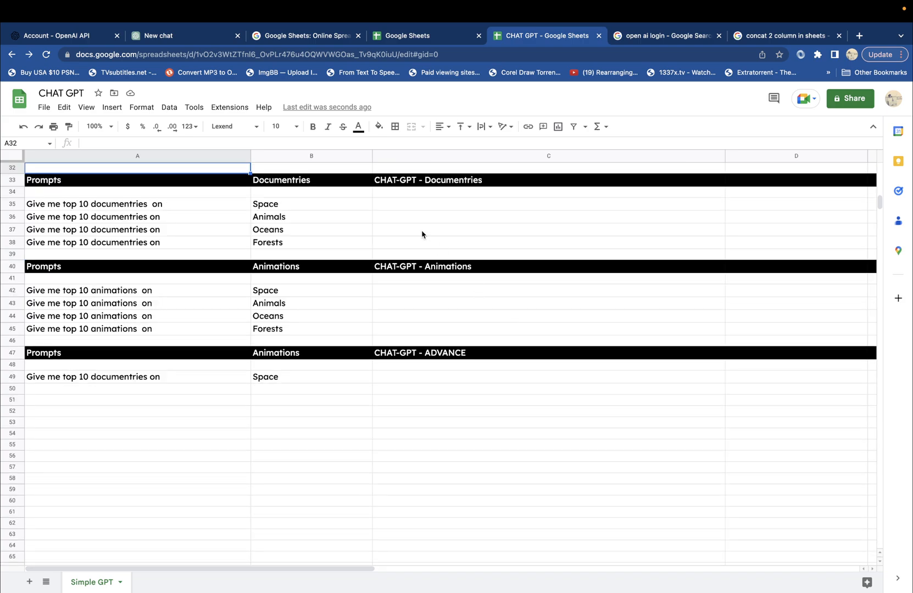
pyautogui.scroll(2, 424, 235)
pyautogui.click(393, 316)
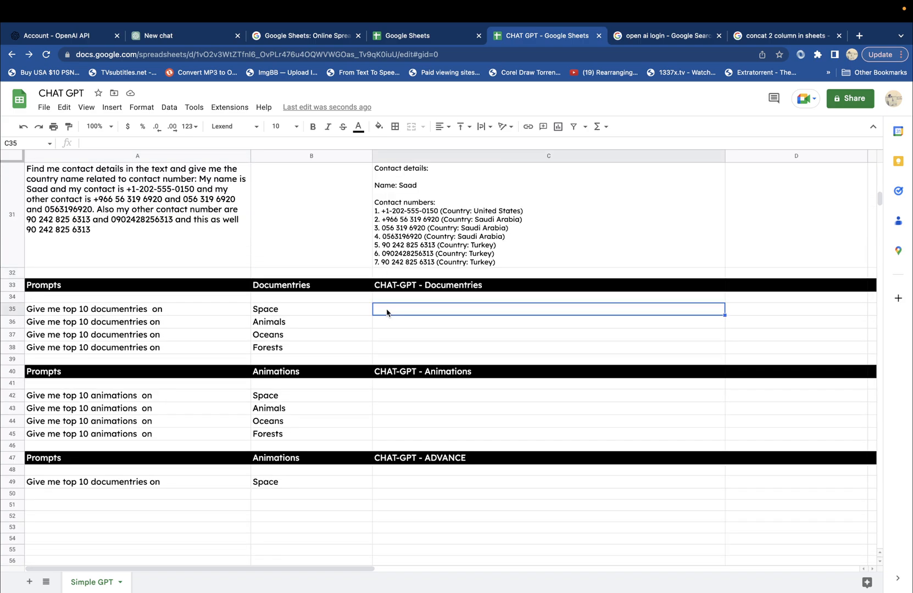
pyautogui.keyDown('shift'); pyautogui.click(395, 347); pyautogui.keyUp('shift')
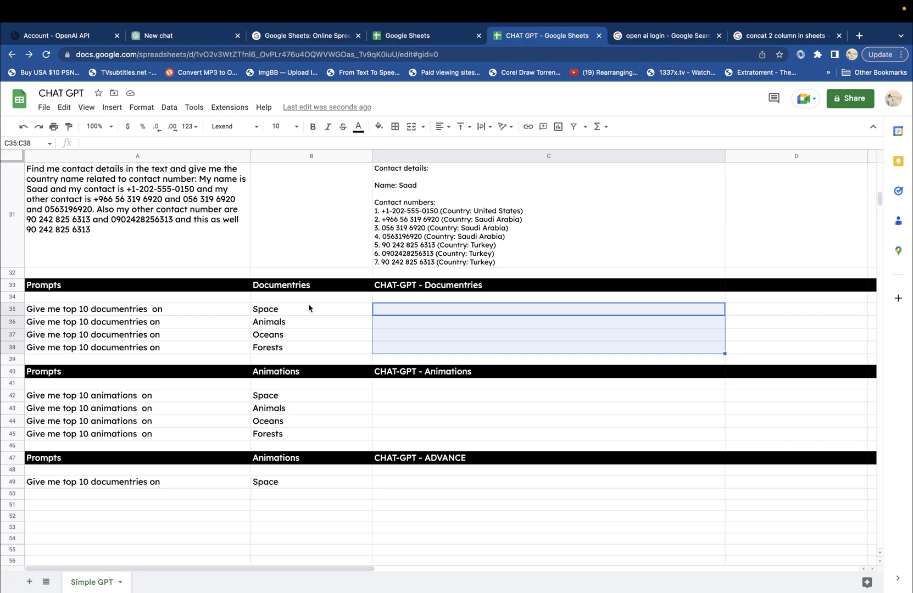
# - Begin the formula =gpt(a35 in C35 for the Space documentaries prompt
pyautogui.doubleClick(407, 309)
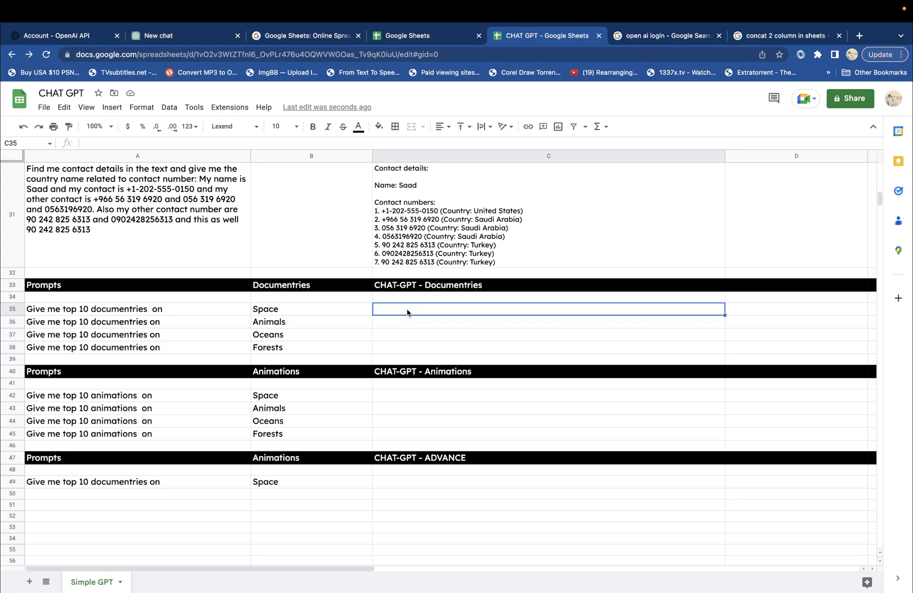
pyautogui.write('=')
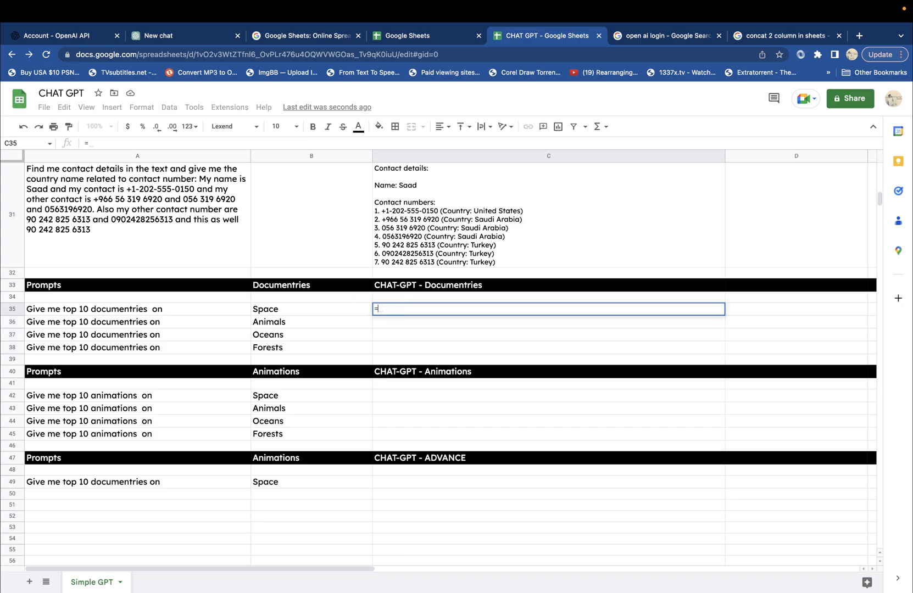
pyautogui.write('gpt(a')
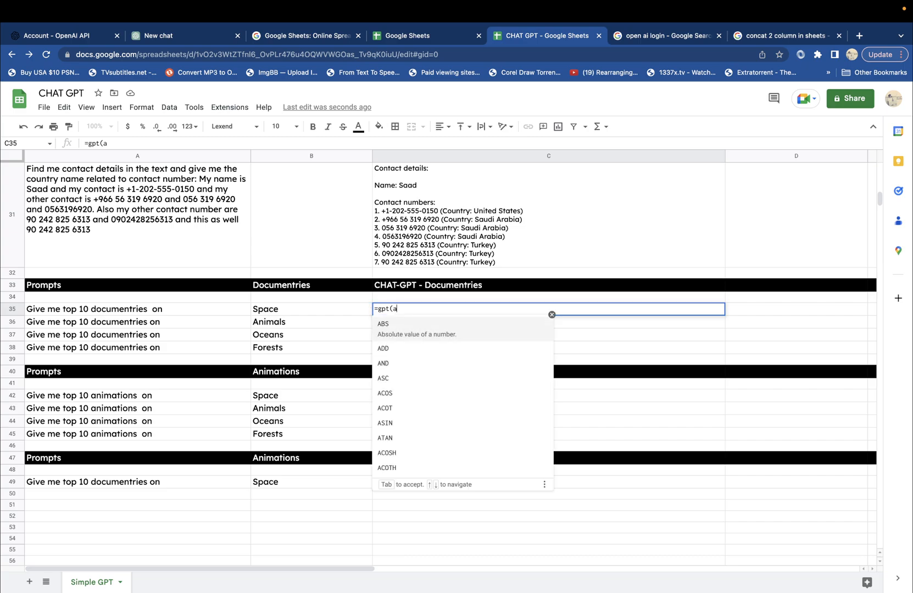
pyautogui.write('35 ')
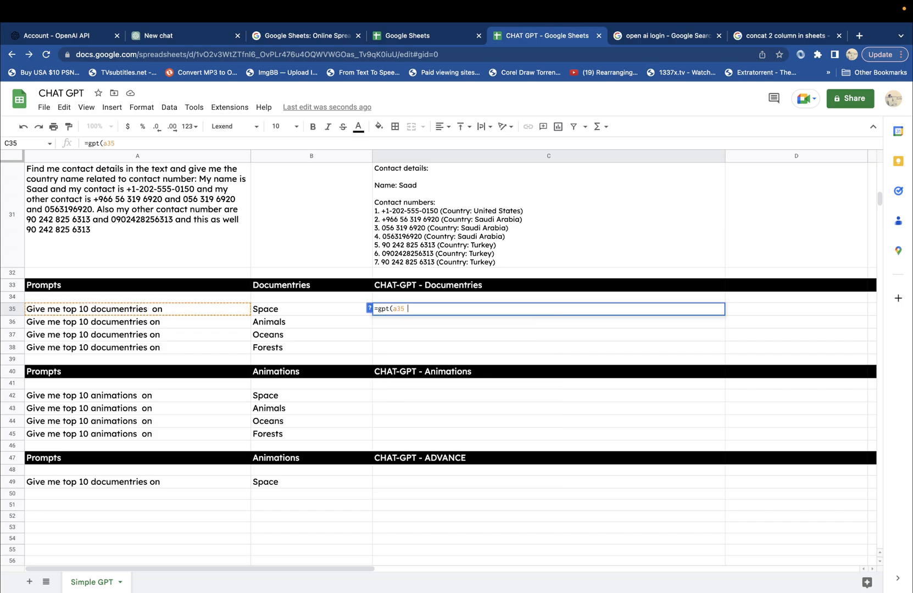
pyautogui.write('and')
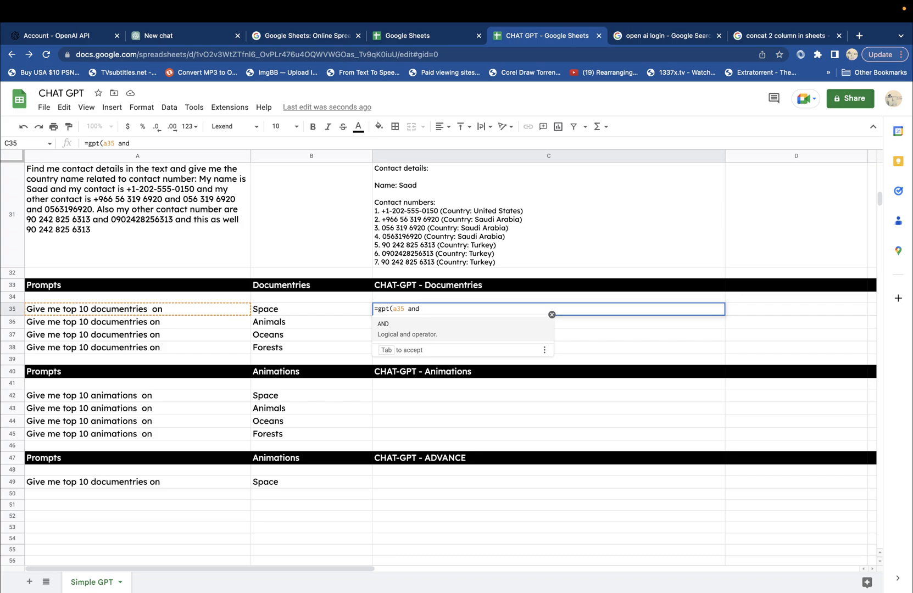
pyautogui.press('BackSpace')
pyautogui.press('BackSpace')
pyautogui.press('BackSpace')
pyautogui.write('+')
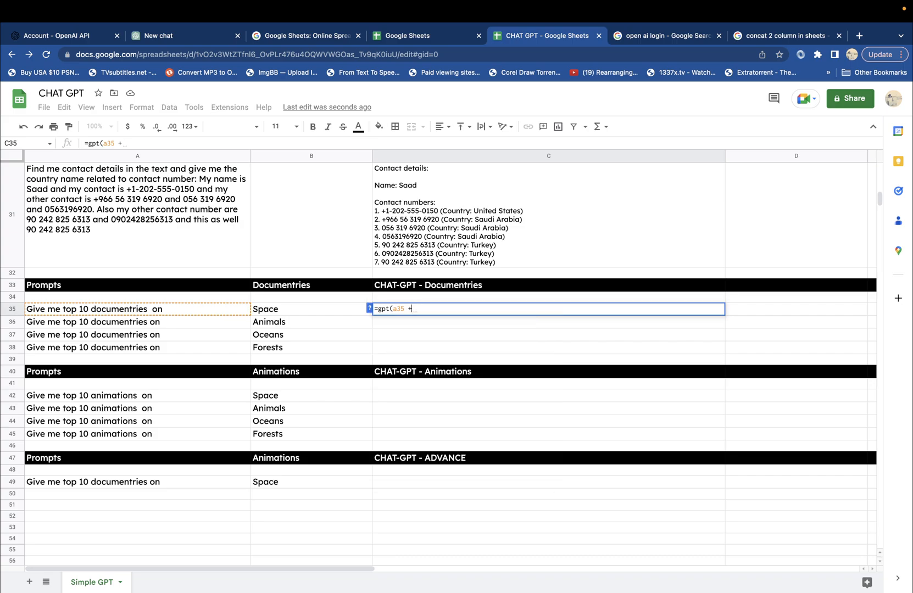
pyautogui.press('BackSpace')
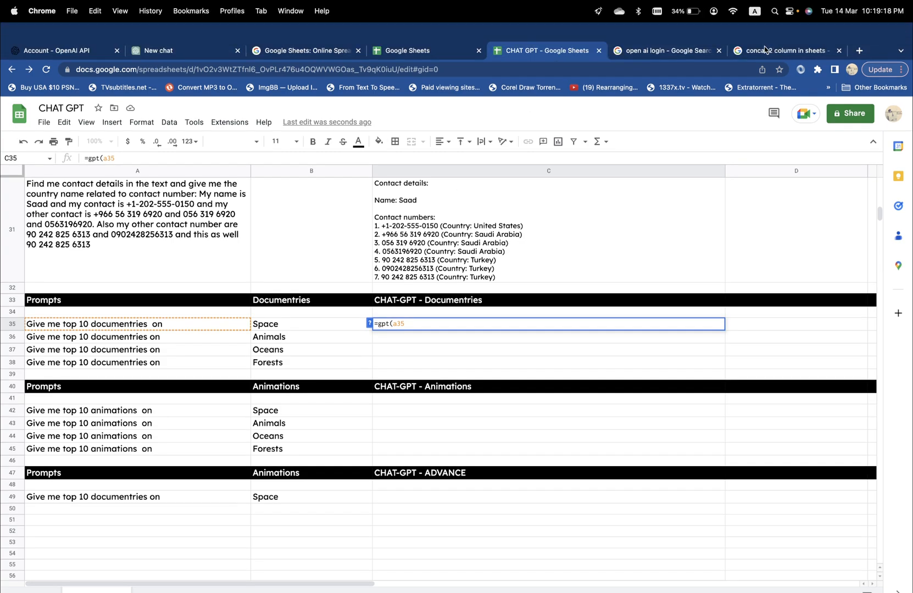
# - Open the article "5 formulas that combine columns in Google Sheets" from the concat search results and copy the & from its ARRAYFORMULA example
pyautogui.click(764, 49)
pyautogui.scroll(-1, 579, 244)
pyautogui.scroll(-1, 578, 242)
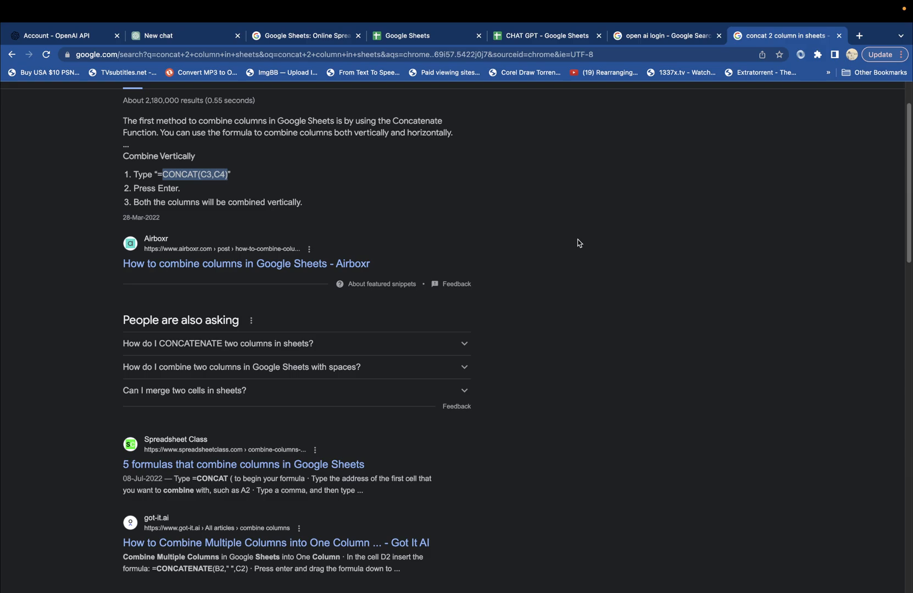
pyautogui.click(247, 466)
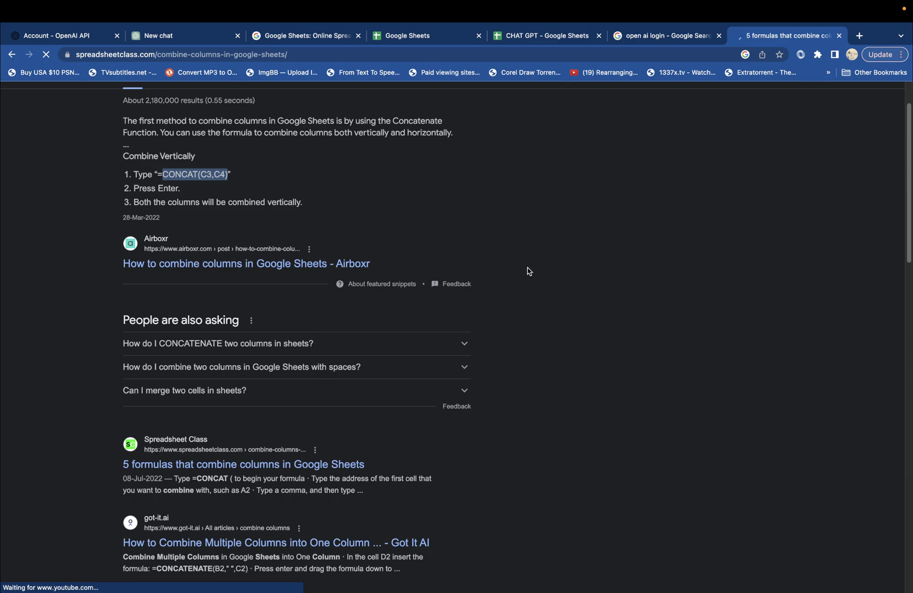
pyautogui.scroll(-7, 514, 301)
pyautogui.scroll(-1, 514, 302)
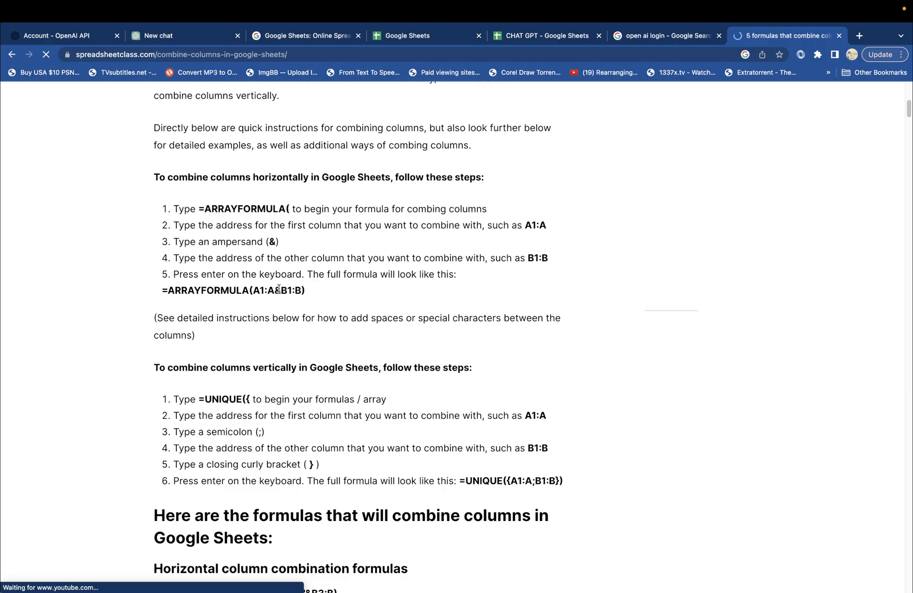
pyautogui.doubleClick(279, 290)
pyautogui.press('super+c')
# - Return to the CHAT GPT sheet, complete the C35 formula as =gpt(a35&b11,,1) using the copied ampersand, and commit it
pyautogui.click(590, 44)
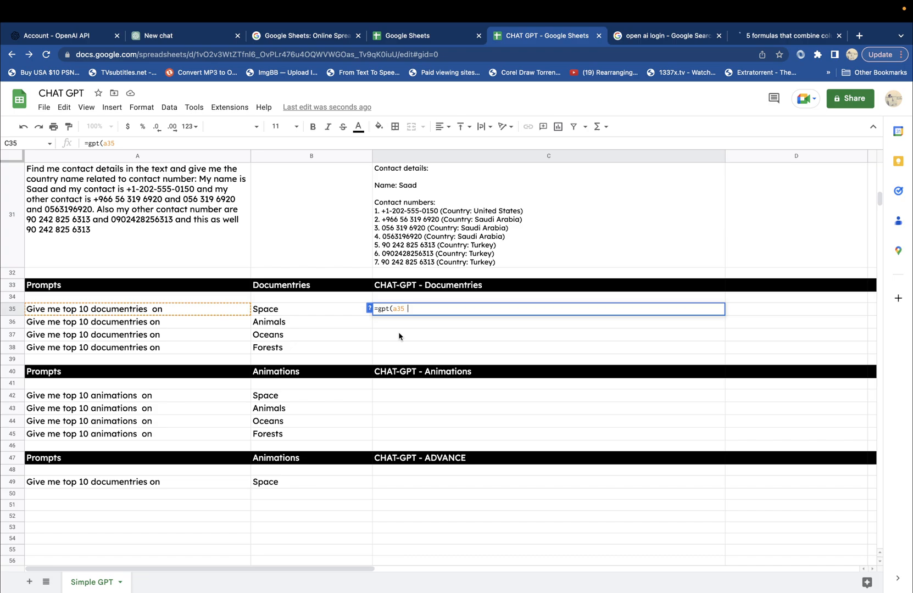
pyautogui.press('super+v')
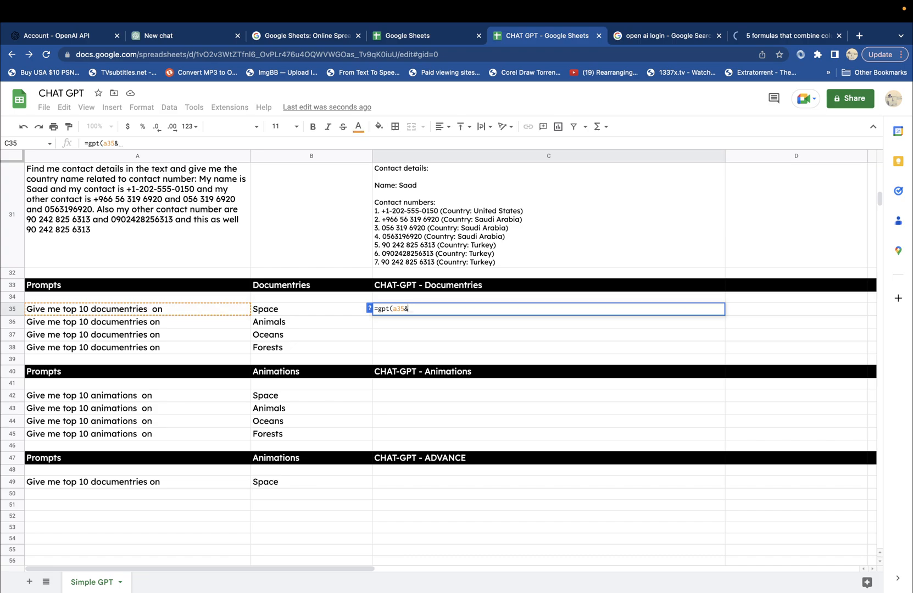
pyautogui.write('b11')
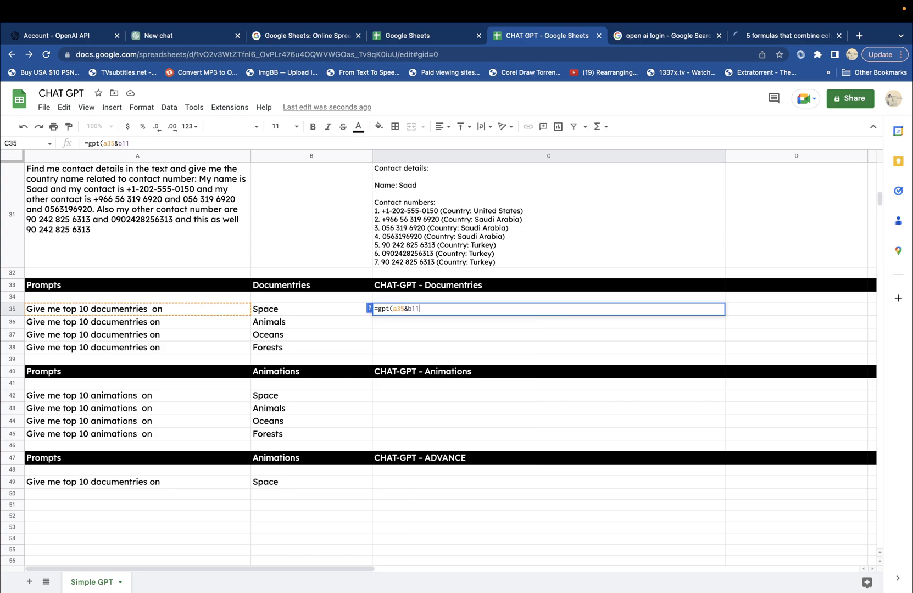
pyautogui.write(',,1')
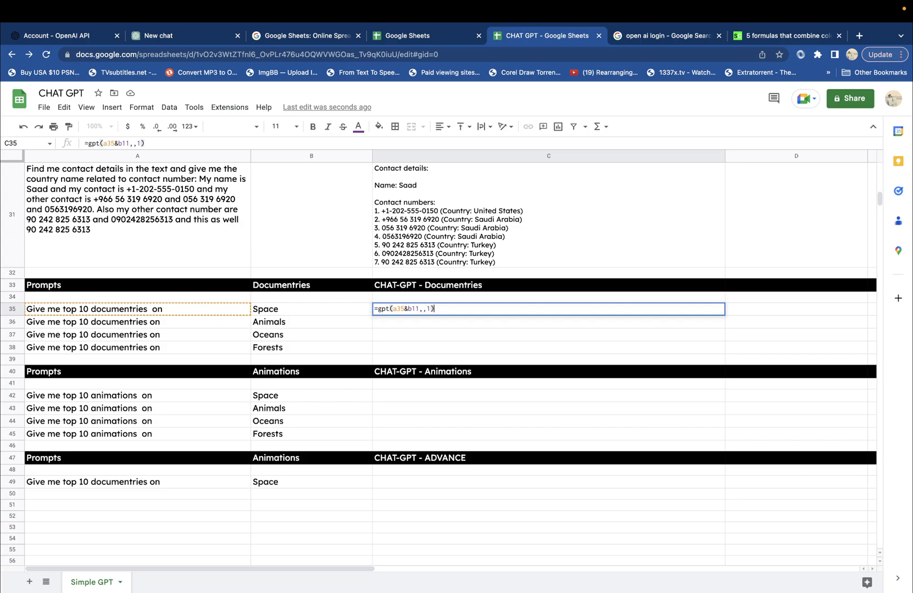
pyautogui.press('Return')
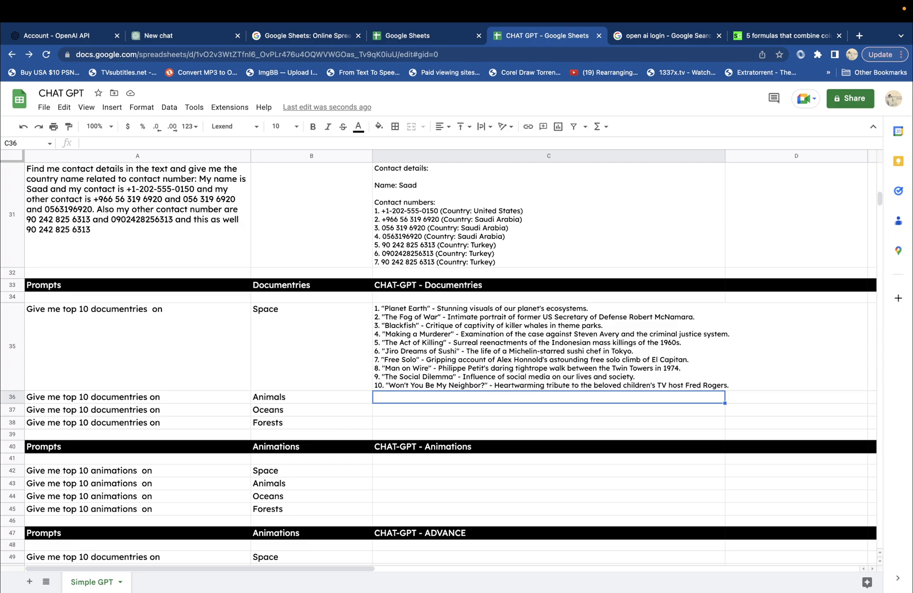
# - Try to extend the C35 formula after B11 with & and a quoted phrase beginning "also give m"
pyautogui.click(207, 314)
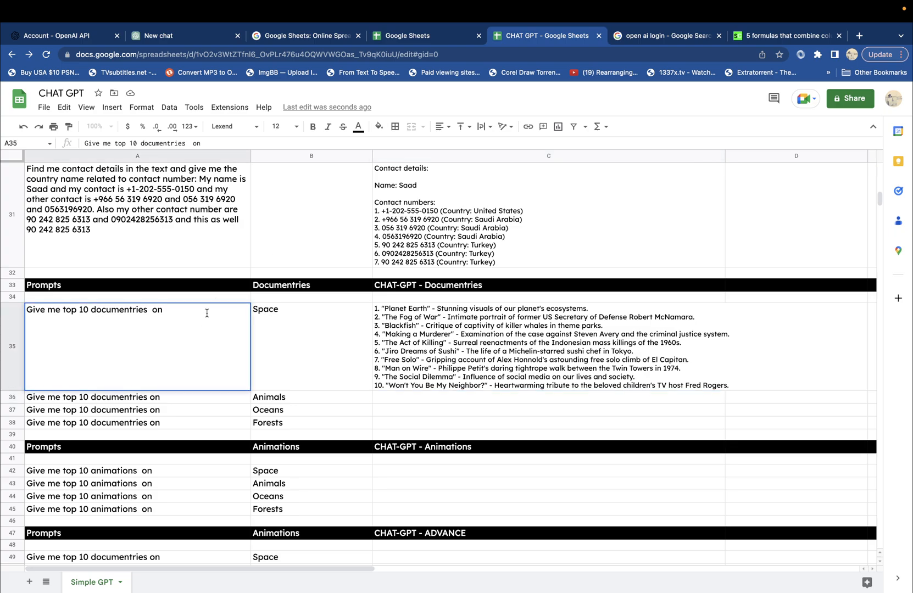
pyautogui.click(479, 367)
pyautogui.doubleClick(480, 347)
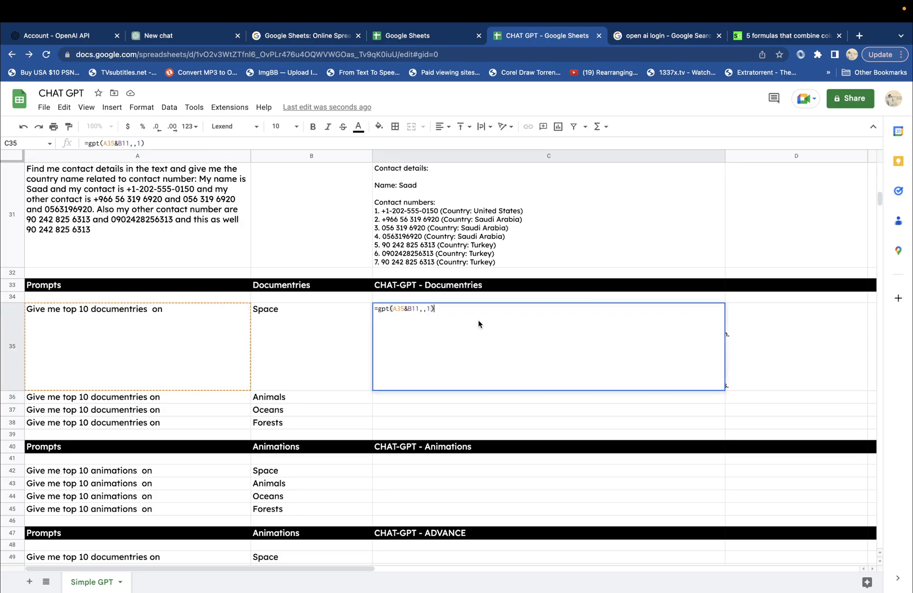
pyautogui.click(421, 341)
pyautogui.write('&')
pyautogui.write('""')
pyautogui.write('also give m')
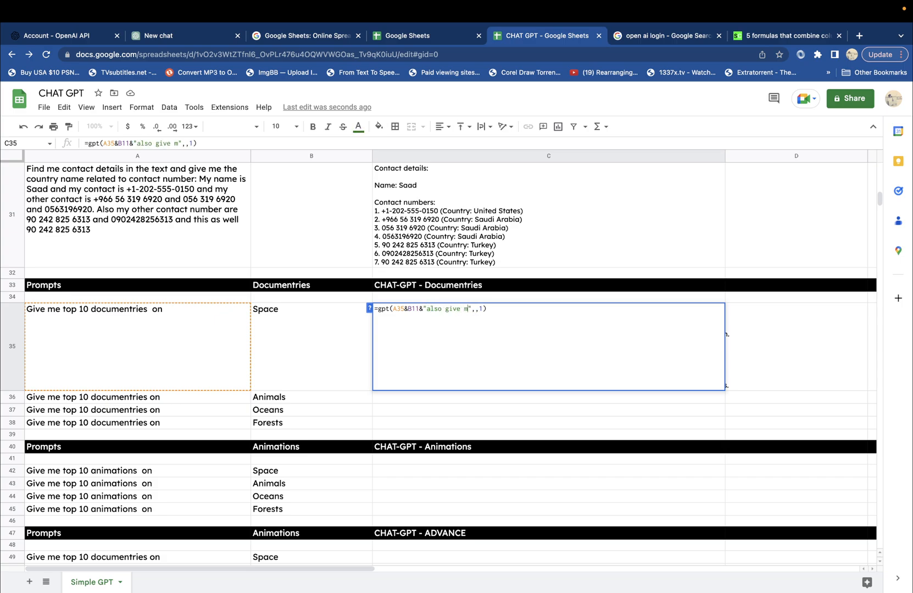
pyautogui.press('BackSpace')
pyautogui.press('BackSpace')
pyautogui.press('BackSpace')
pyautogui.press('BackSpace')
pyautogui.press('BackSpace')
pyautogui.press('BackSpace')
pyautogui.press('BackSpace')
pyautogui.press('BackSpace')
pyautogui.press('BackSpace')
pyautogui.press('BackSpace')
pyautogui.press('BackSpace')
pyautogui.press('BackSpace')
pyautogui.press('Delete')
# - Append the unquoted phrase also give me the links for each documentry after B11& in the C35 formula and commit it
pyautogui.write('al')
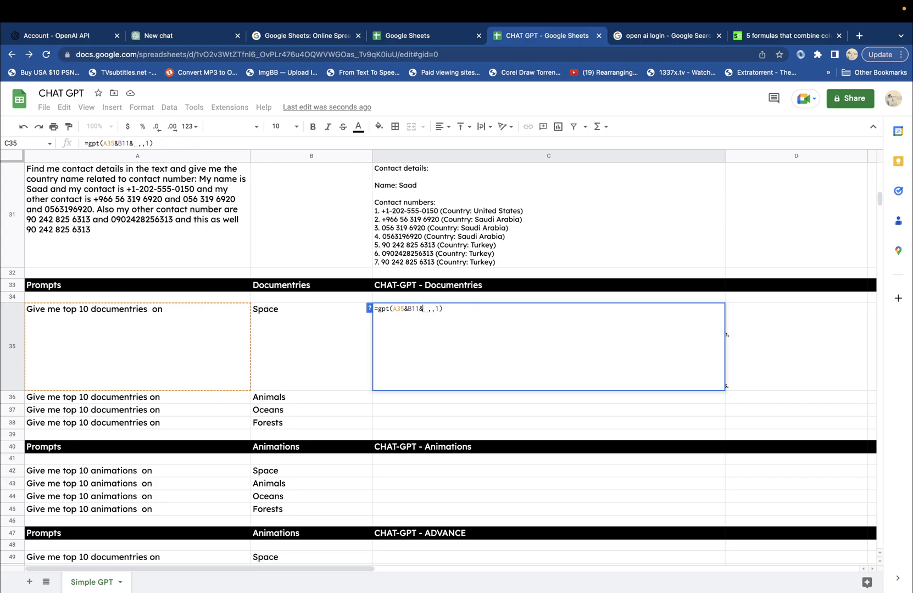
pyautogui.write('so give me ')
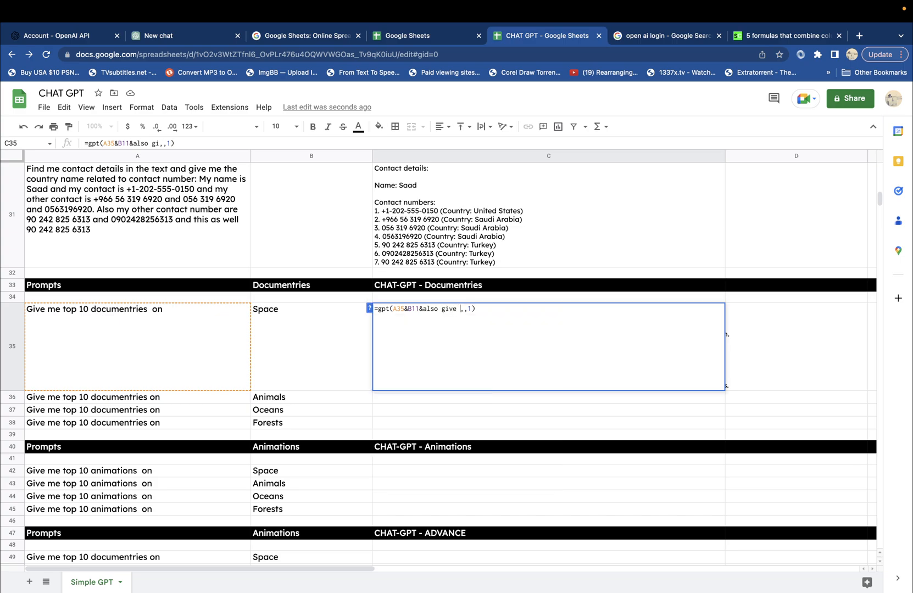
pyautogui.write('the link')
pyautogui.write('s for each ')
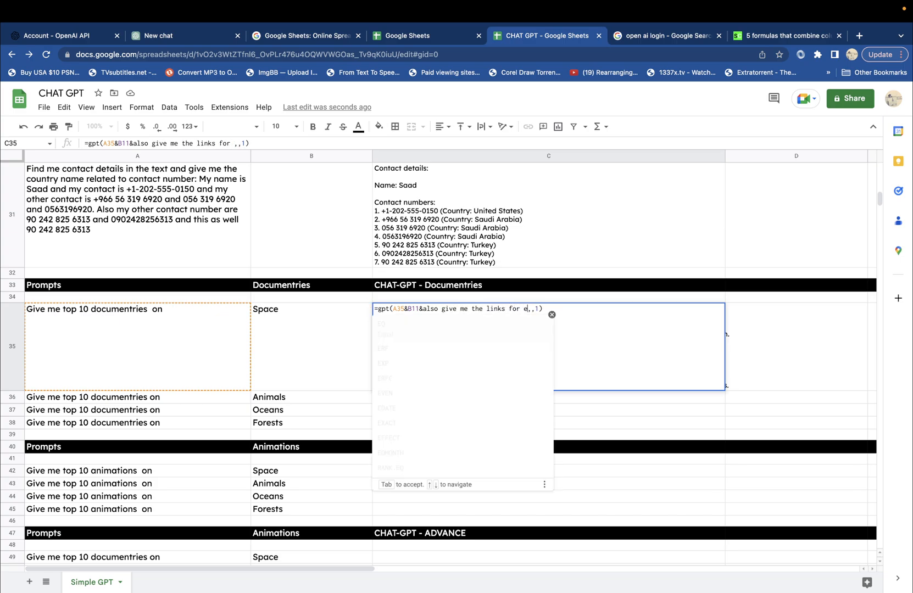
pyautogui.write('documen')
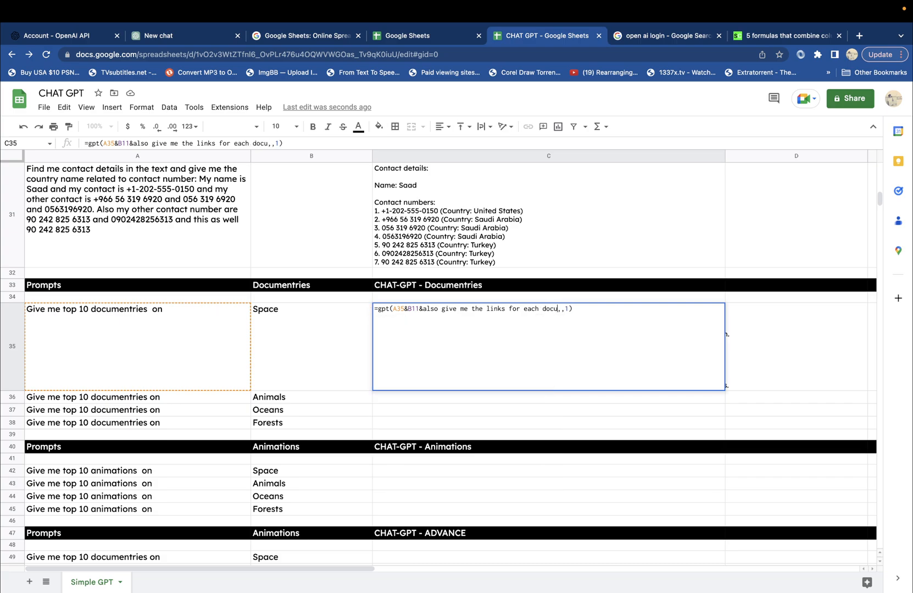
pyautogui.write('tary')
pyautogui.press('Return')
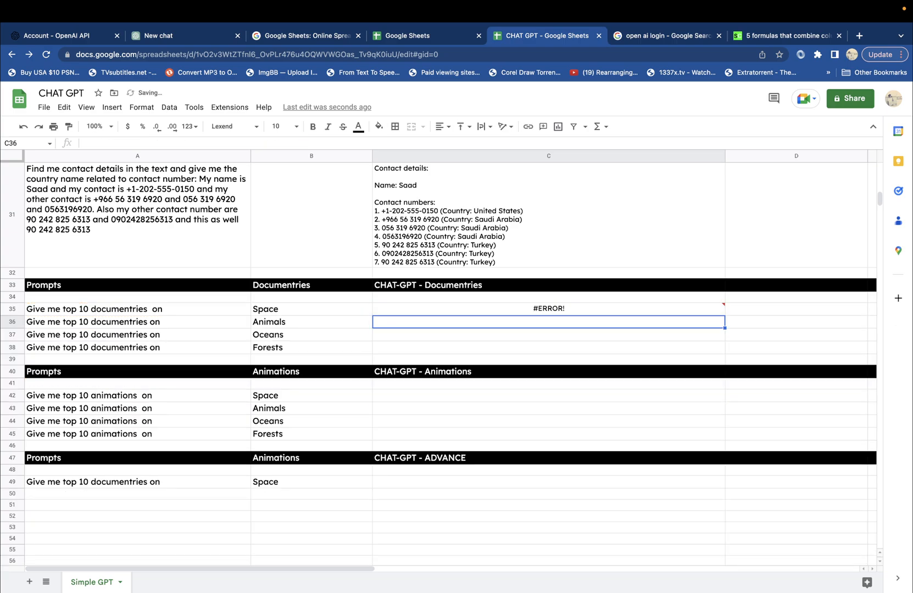
# - Copy the phrase "also give me the links for each documentry" from the C35 formula and remove it there
pyautogui.click(447, 311)
pyautogui.doubleClick(447, 309)
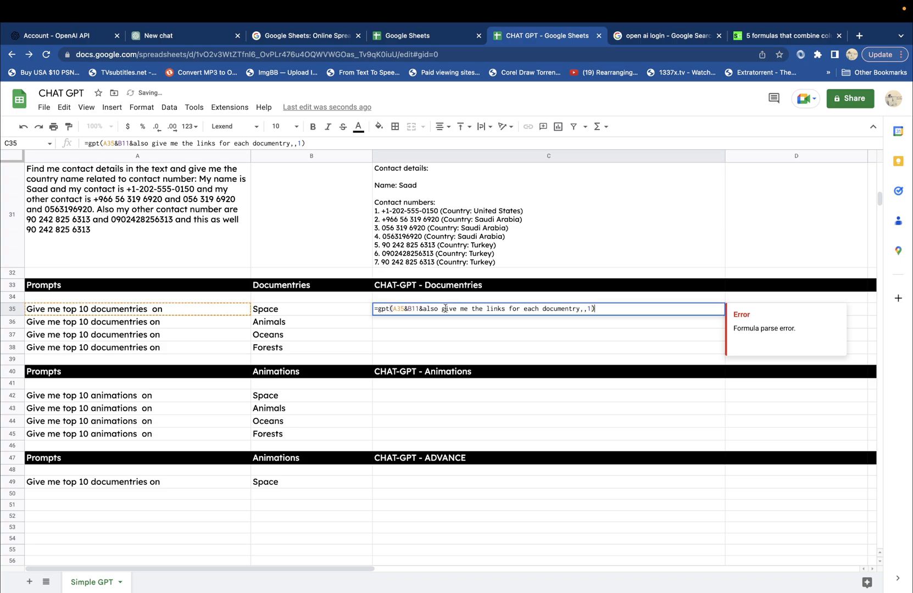
pyautogui.moveTo(423, 309); pyautogui.dragTo(579, 309)
pyautogui.hotkey('ctrl', 'c')
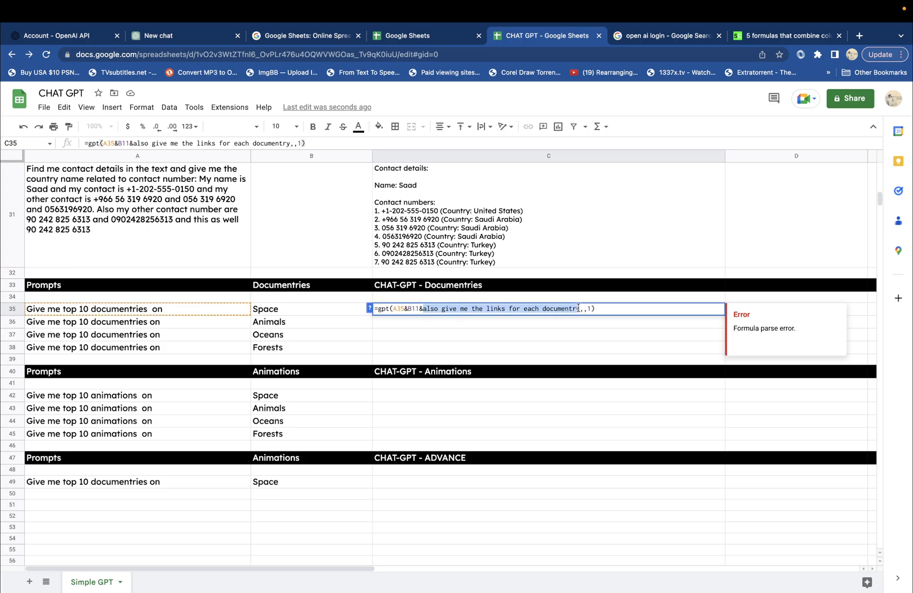
pyautogui.press('BackSpace')
pyautogui.click(148, 519)
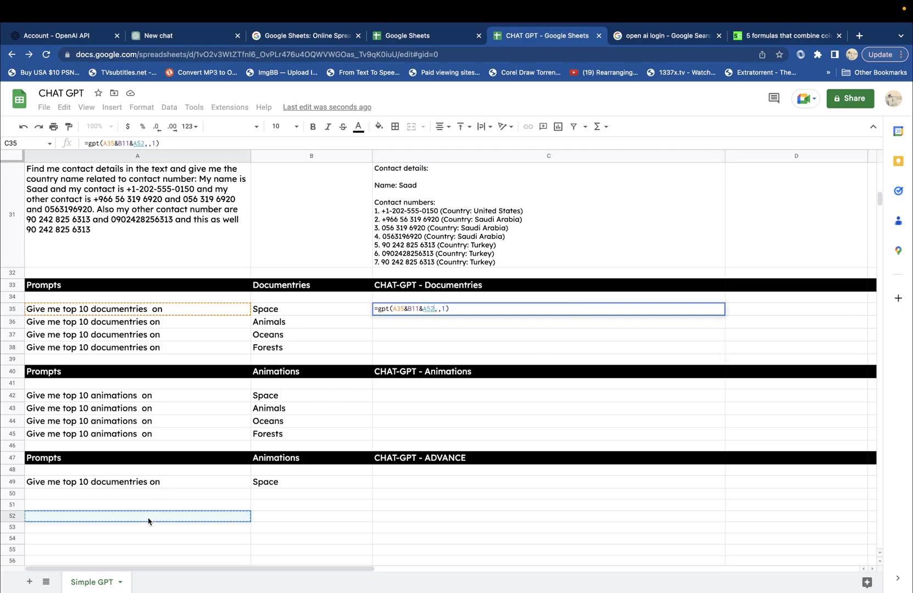
pyautogui.hotkey('ctrl', 'v')
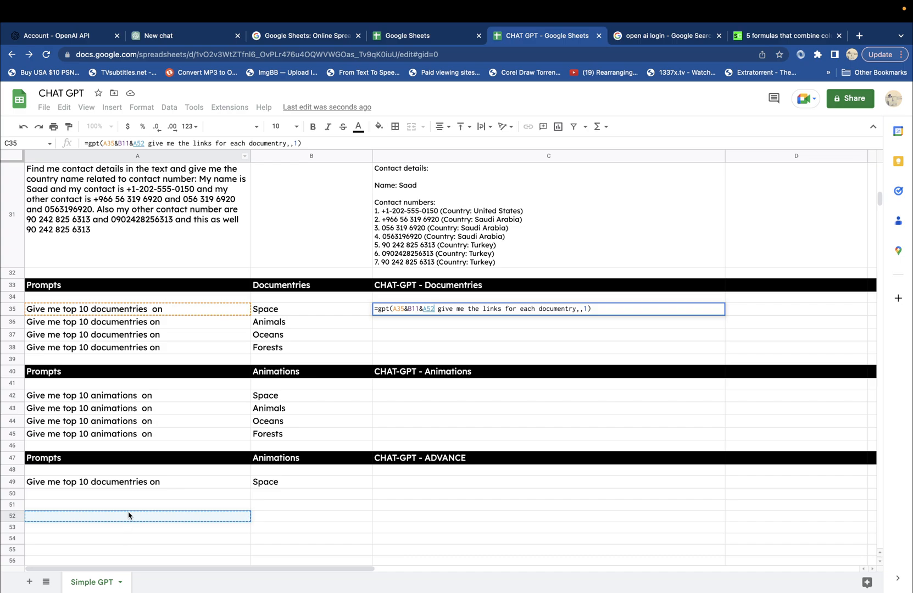
pyautogui.click(540, 322)
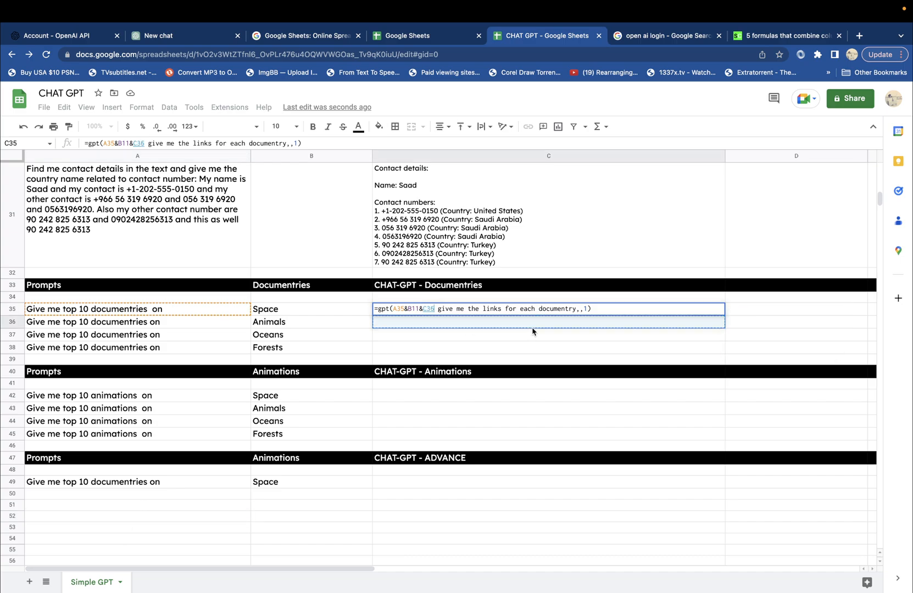
# - Clear the whole formula from C35 and put "also give me the links for each documentry" in cell A53
pyautogui.moveTo(591, 309); pyautogui.dragTo(359, 309)
pyautogui.hotkey('ctrl', 'x')
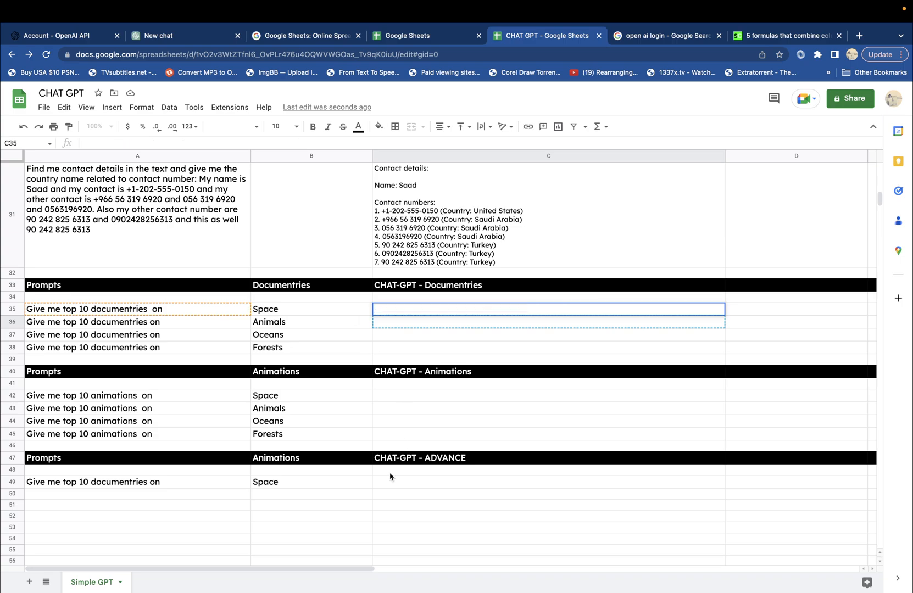
pyautogui.click(389, 472)
pyautogui.click(94, 528)
pyautogui.write('also give me the links for each documentry')
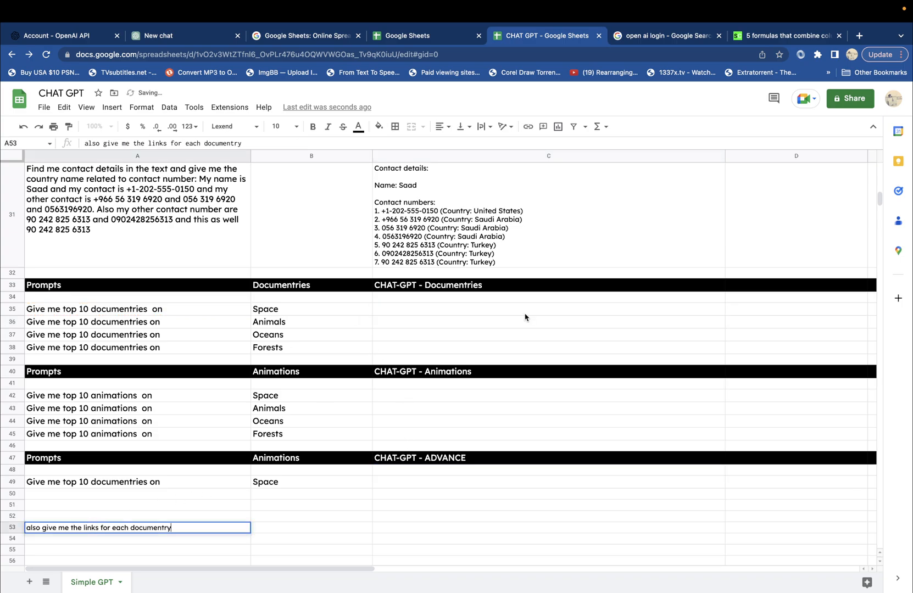
# - Enter the formula =gpt(a35&b35&a53, , 1) in C35 to combine the prompt, the topic and the links request
pyautogui.doubleClick(433, 309)
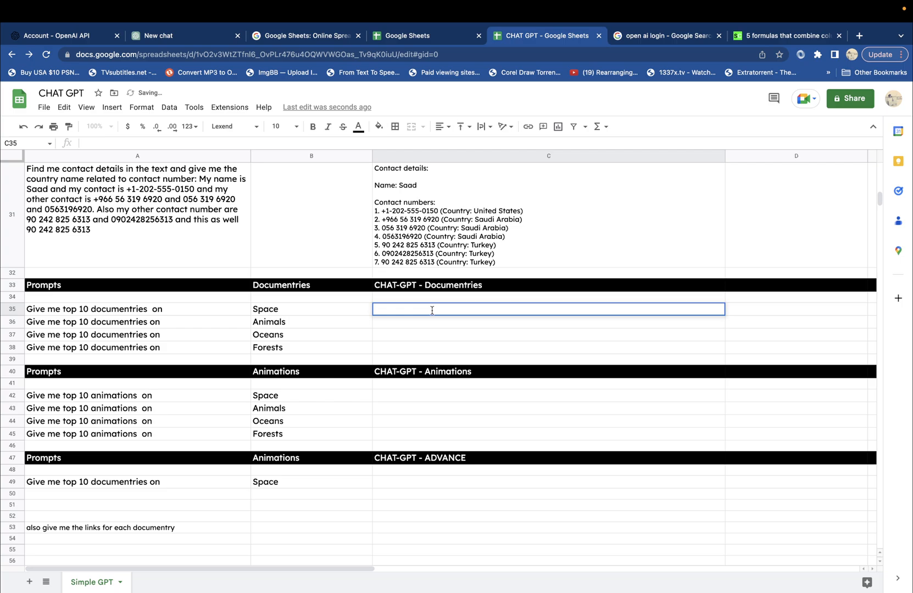
pyautogui.write('=gpt(')
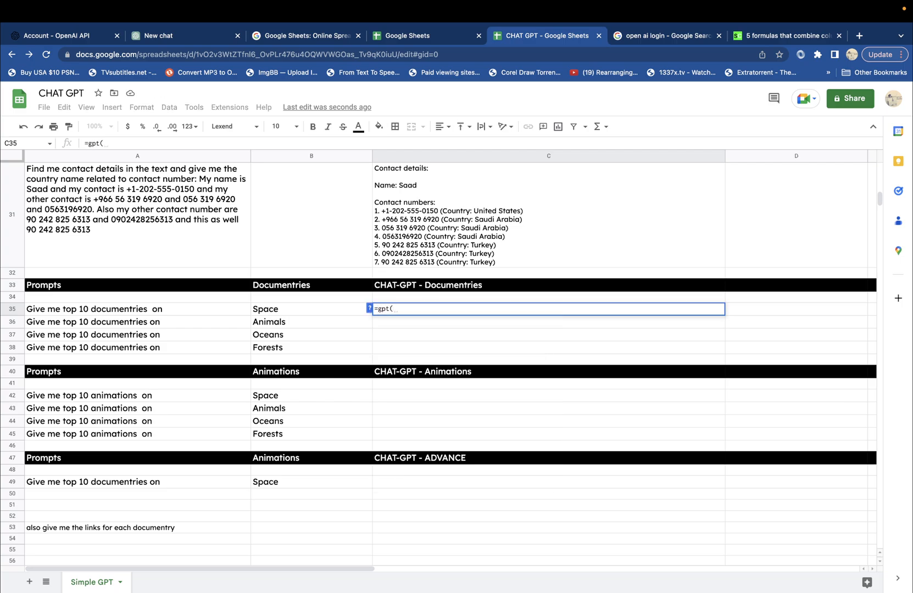
pyautogui.write('a35')
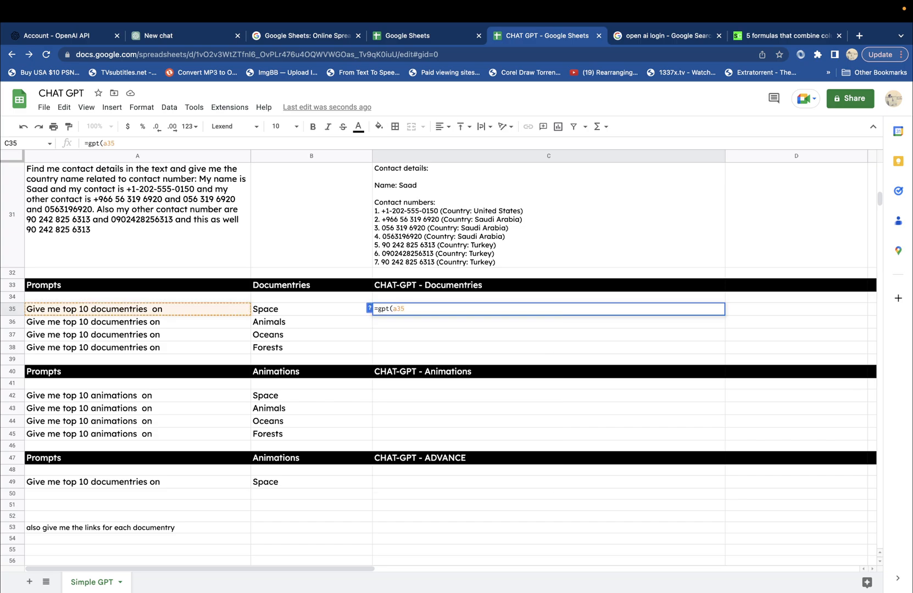
pyautogui.write('&')
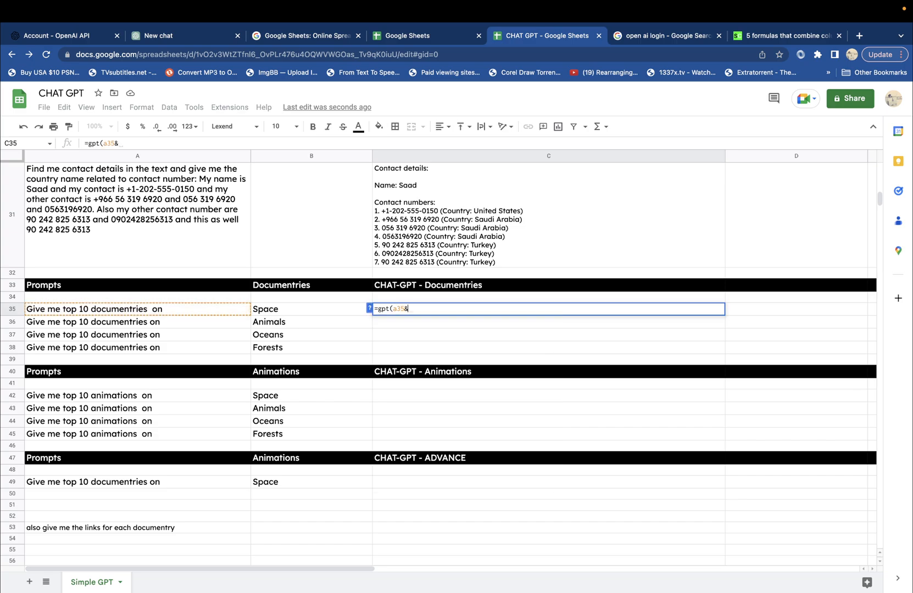
pyautogui.write('b35')
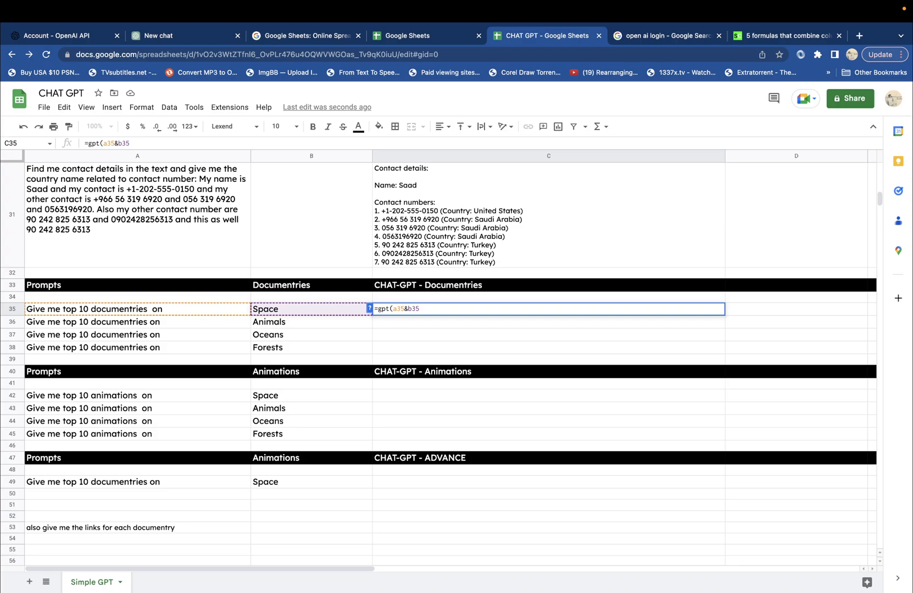
pyautogui.write('&a')
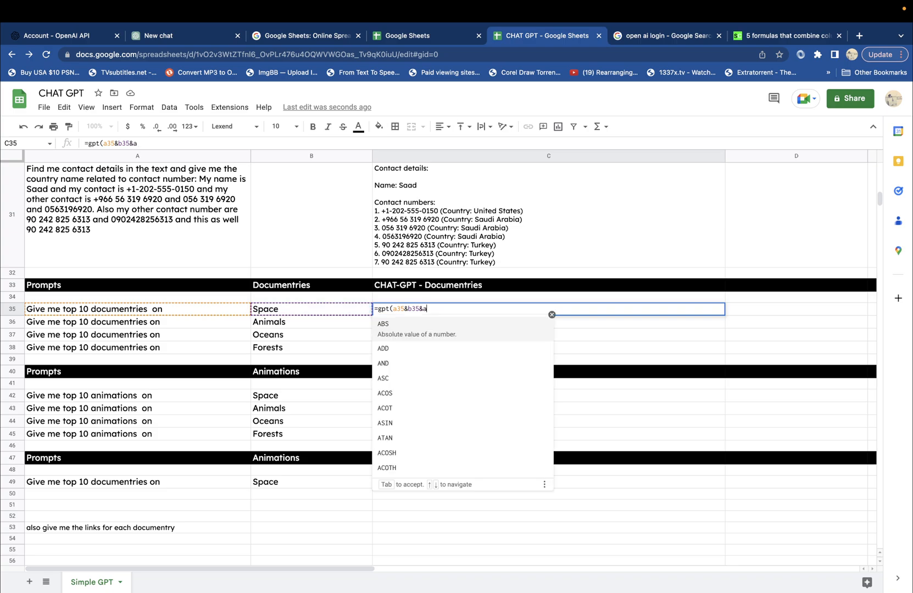
pyautogui.write('53, ,')
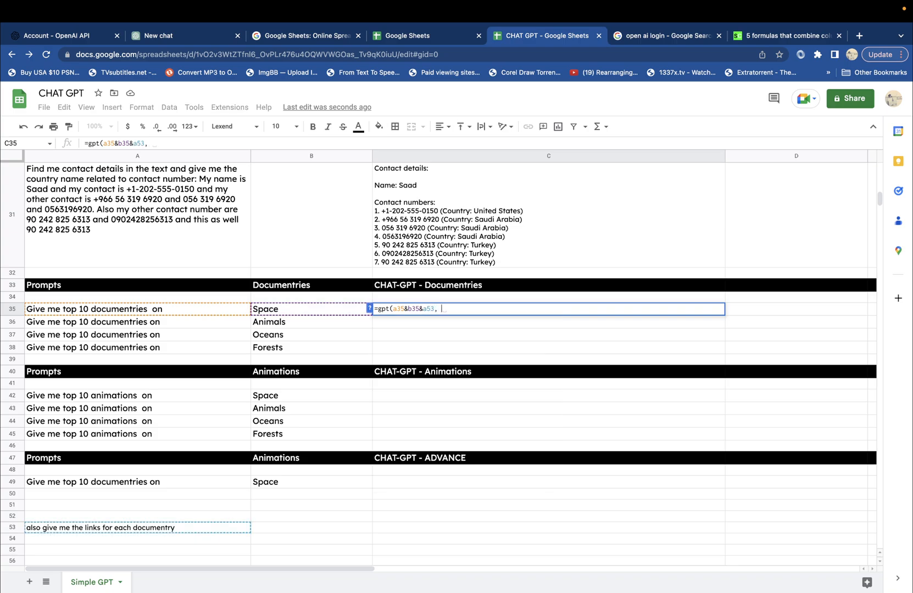
pyautogui.write(' 1)')
pyautogui.press('Return')
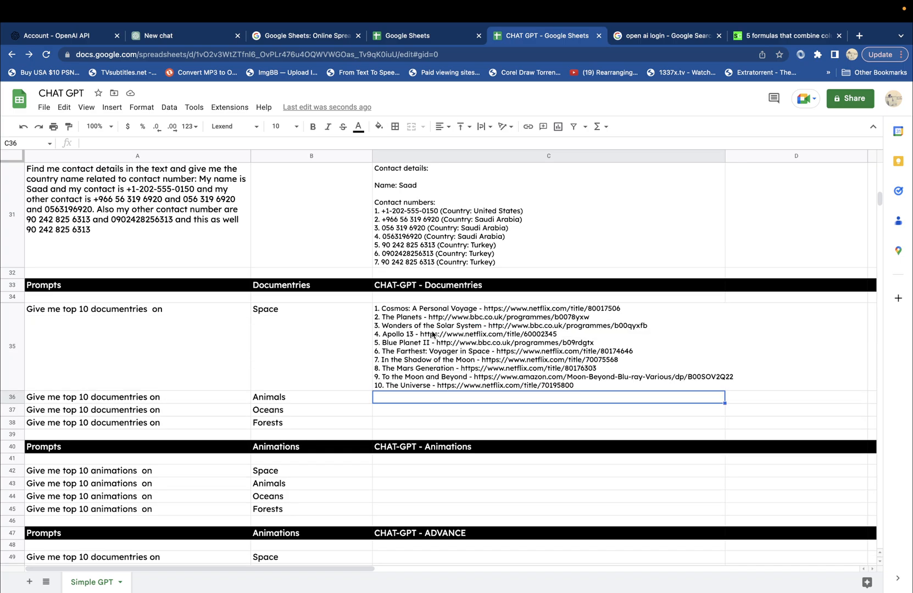
# - Fill the C35 formula down to C38 for the Animals, Oceans and Forests prompts, and check the formula in C36
pyautogui.scroll(-3, 432, 334)
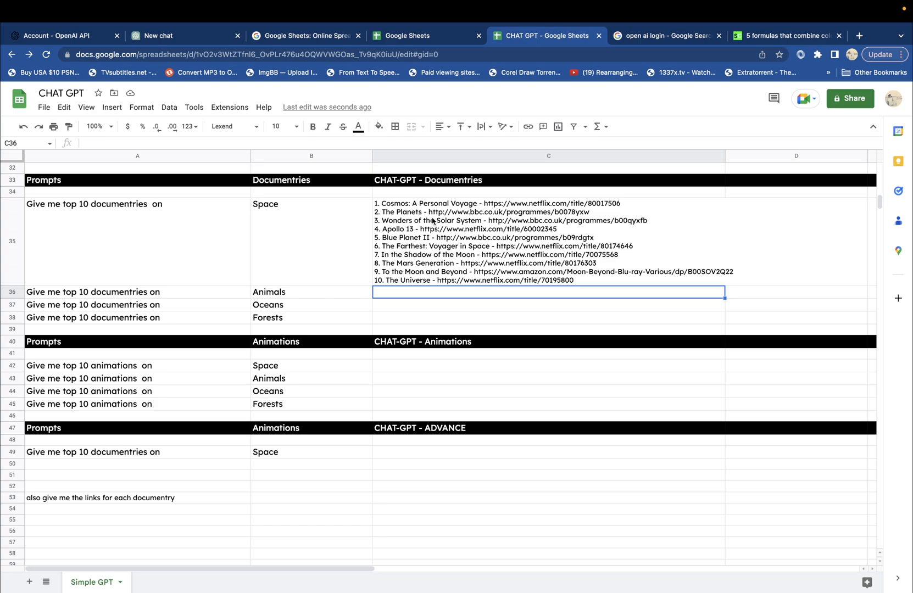
pyautogui.click(591, 213)
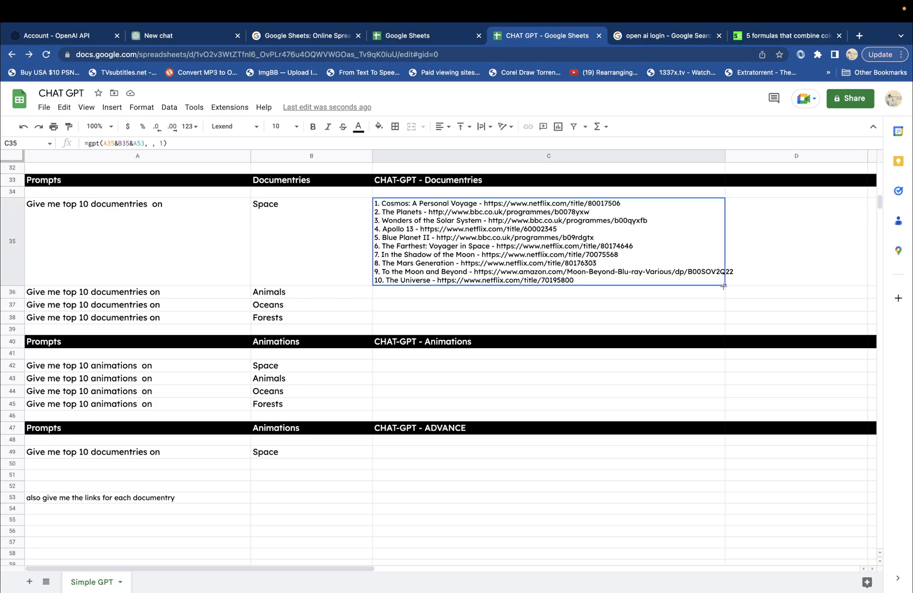
pyautogui.moveTo(723, 285); pyautogui.dragTo(721, 312)
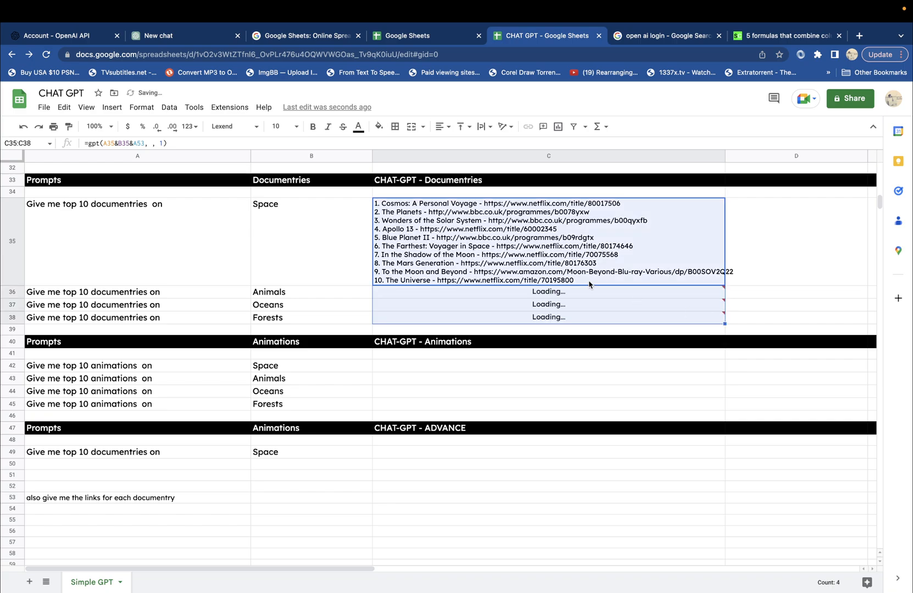
pyautogui.scroll(-1, 589, 284)
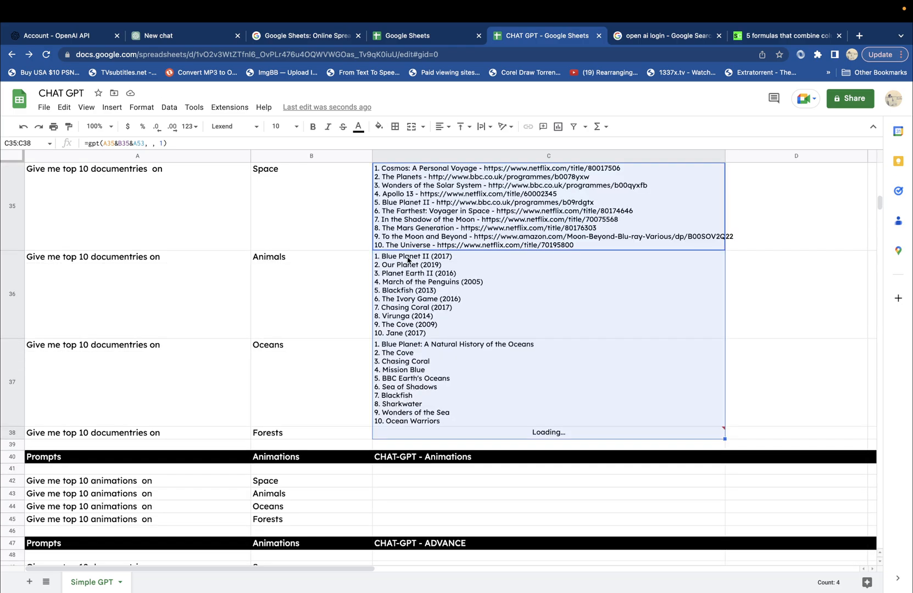
pyautogui.click(417, 262)
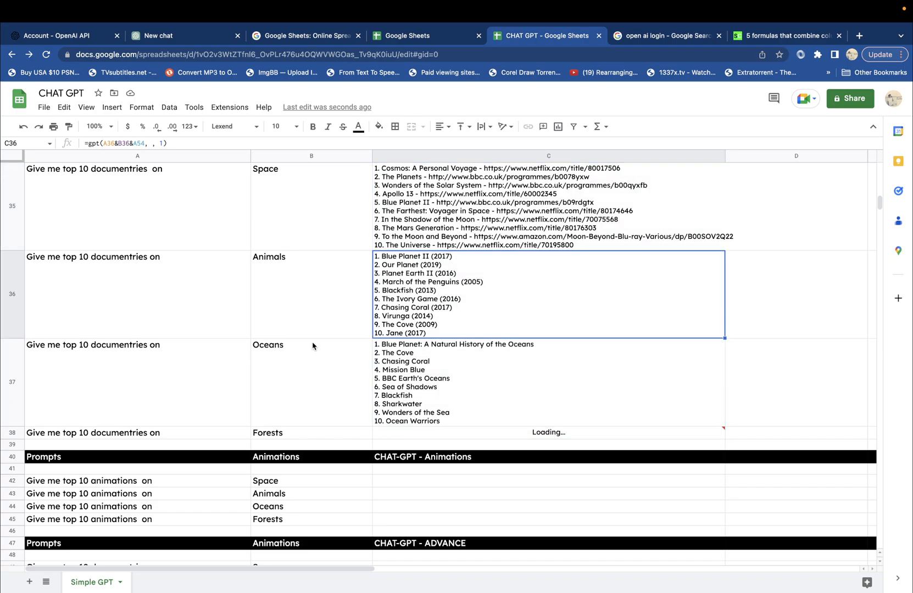
pyautogui.scroll(-5, 375, 358)
pyautogui.scroll(2, 377, 363)
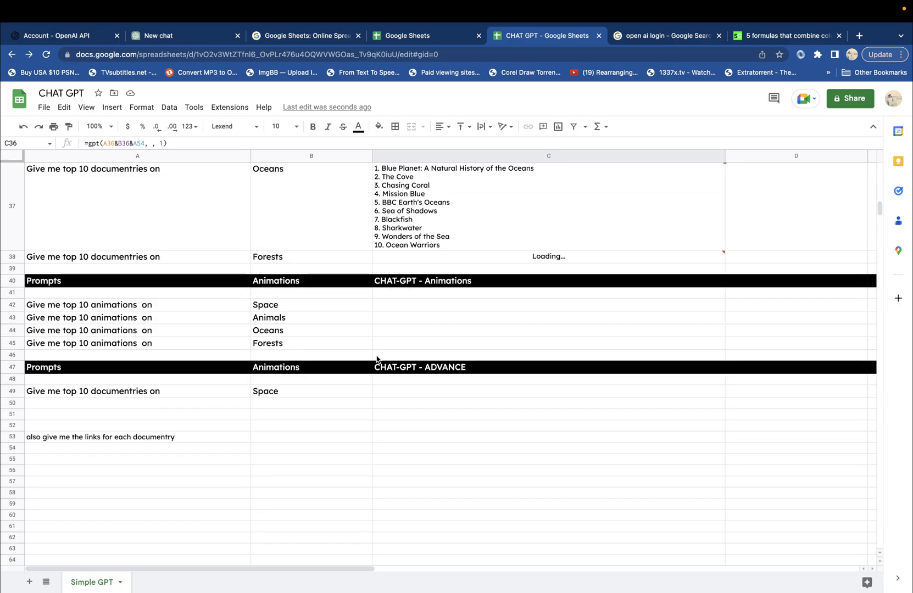
pyautogui.click(402, 308)
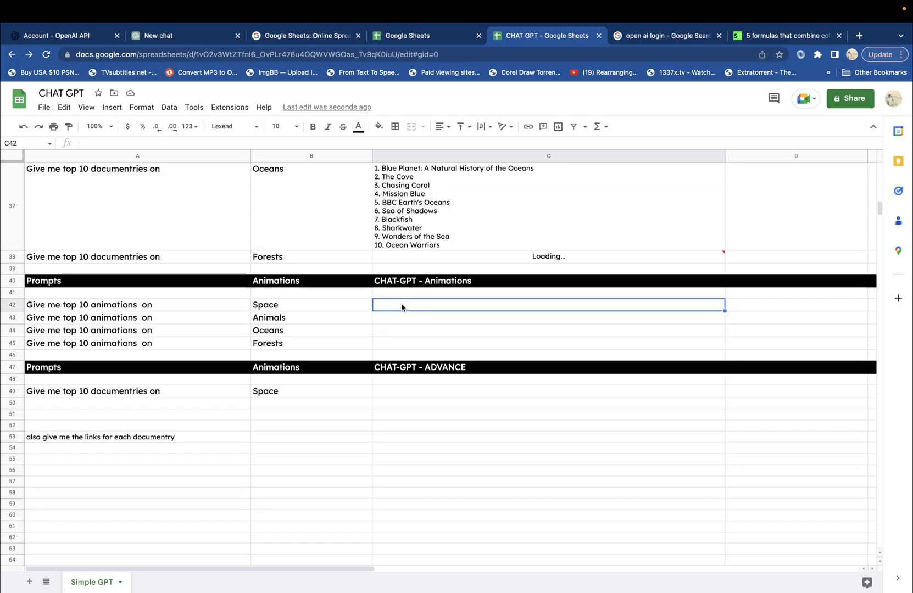
pyautogui.doubleClick(402, 305)
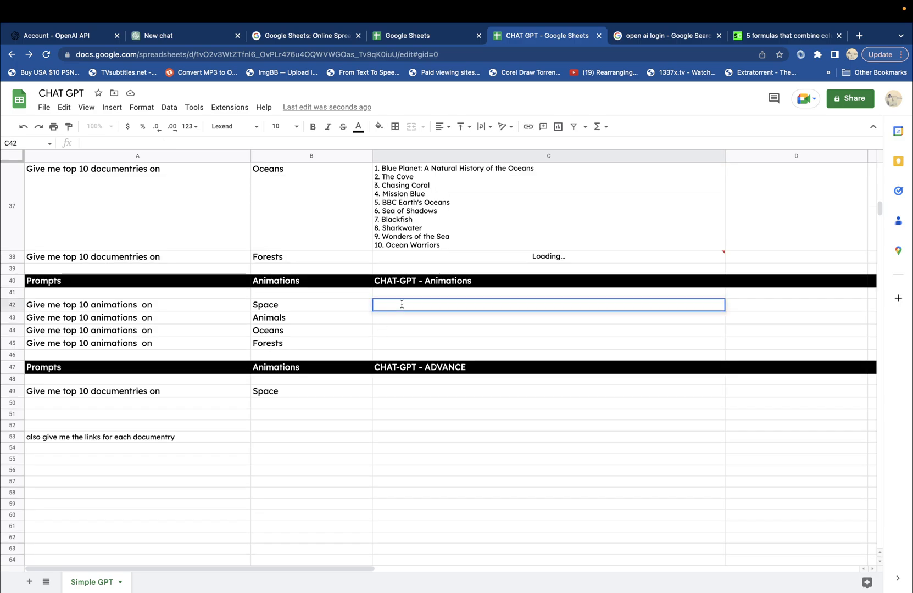
pyautogui.write('=gpt(')
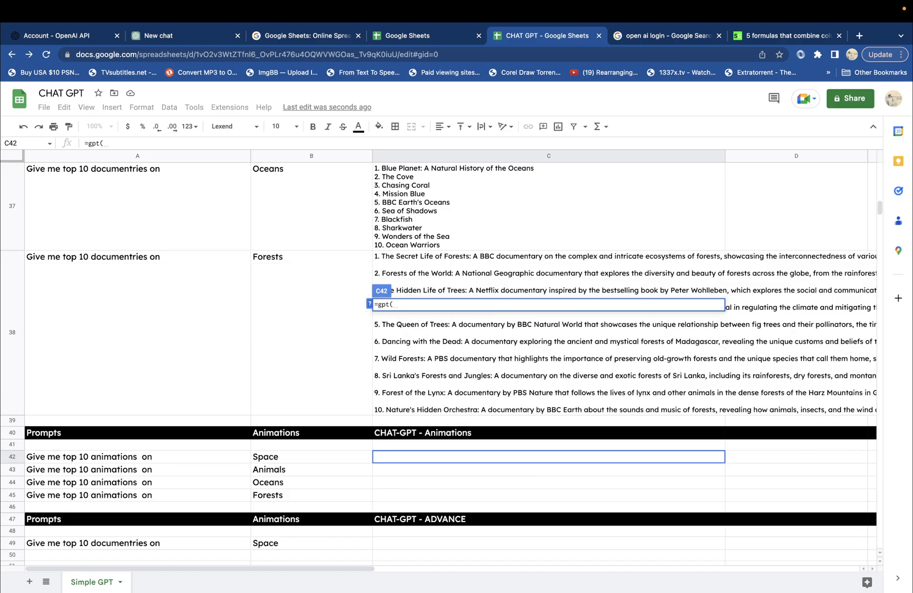
pyautogui.write('a')
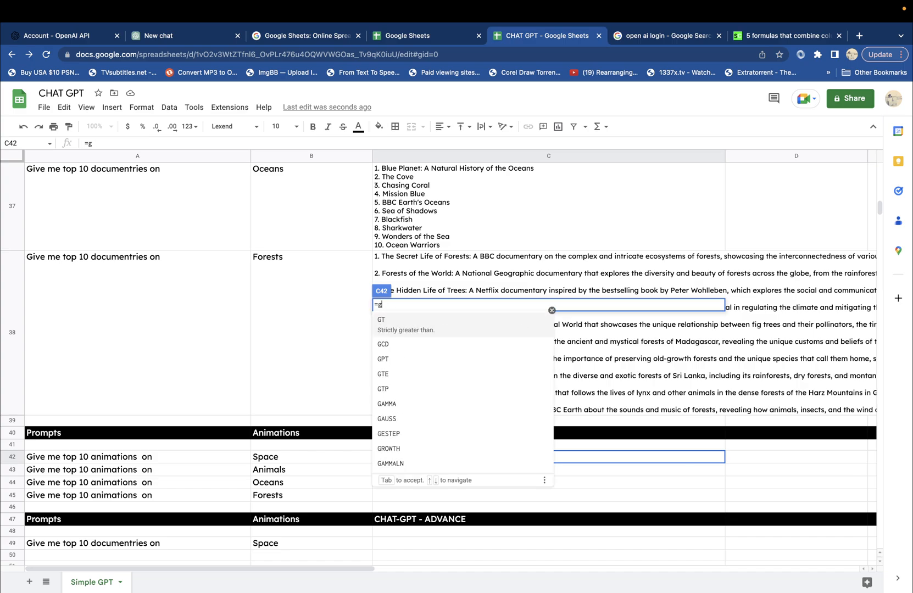
pyautogui.press('Escape')
# - Enter the formula =gpt(a42&b42, , 1) in C42 to combine the animations prompt with the Space topic
pyautogui.scroll(-5, 484, 399)
pyautogui.click(484, 394)
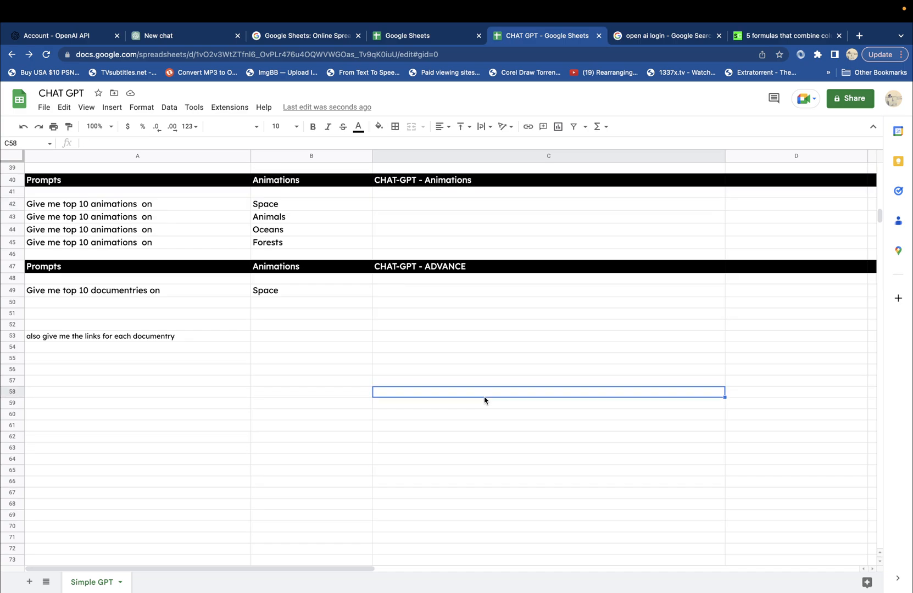
pyautogui.click(434, 203)
pyautogui.write('=gp')
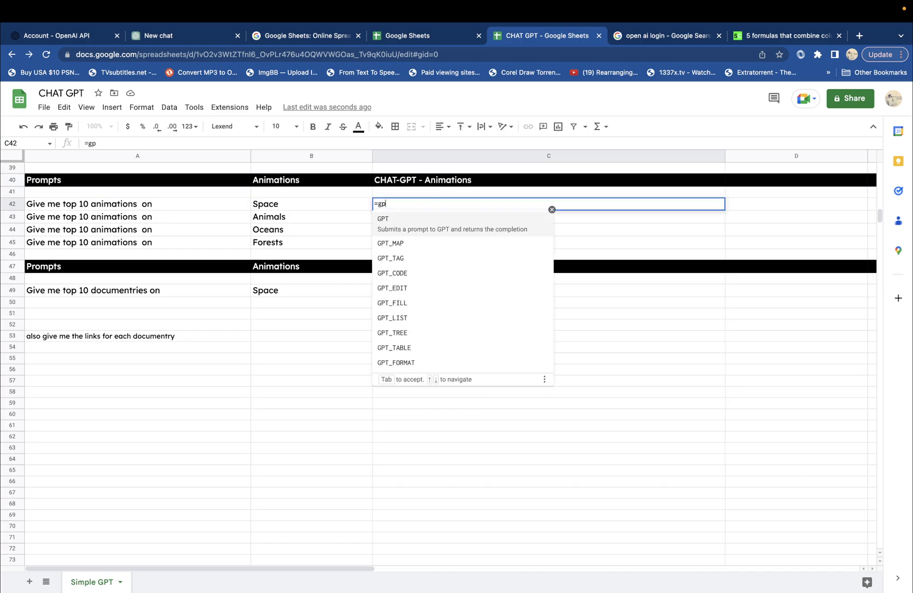
pyautogui.write('t(a4')
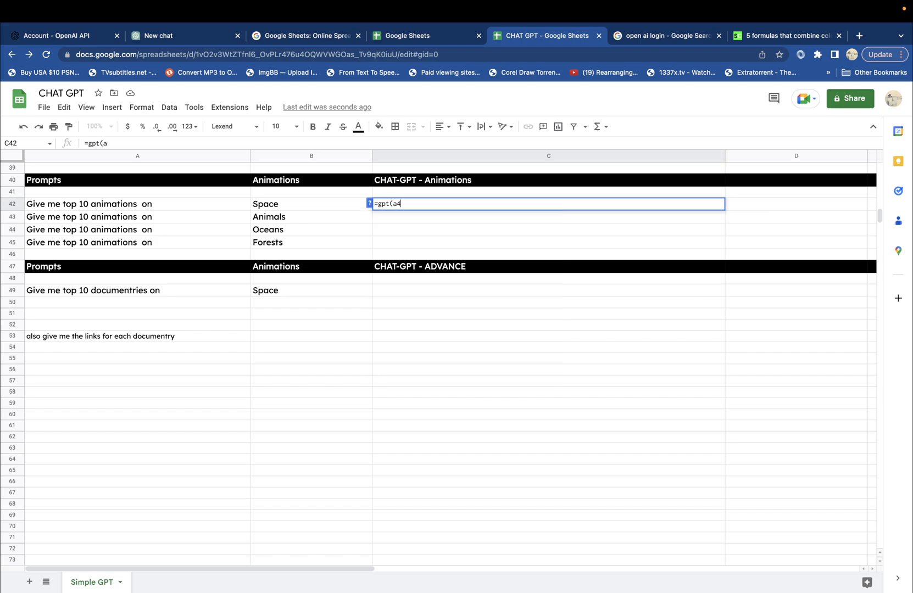
pyautogui.write('2&')
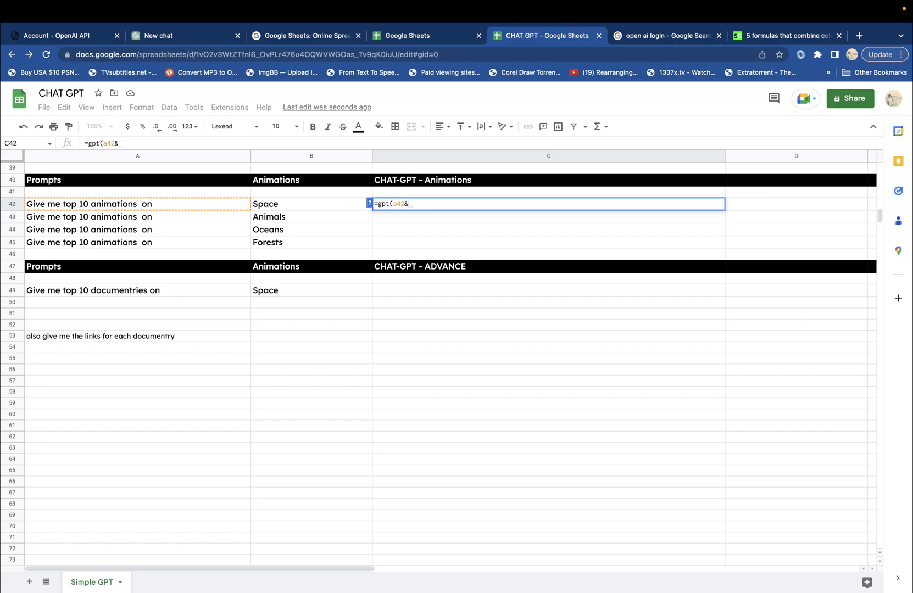
pyautogui.write('b42, ')
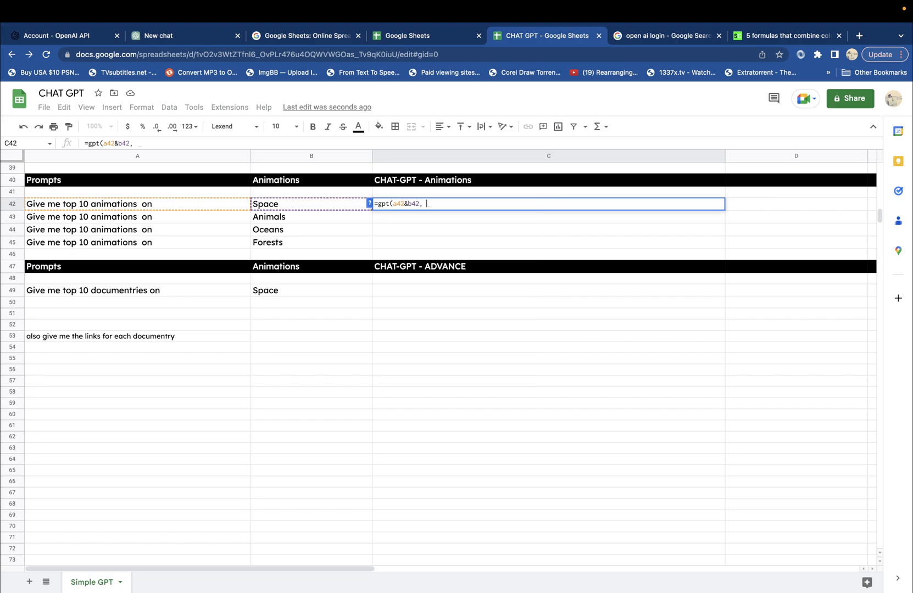
pyautogui.write(')')
pyautogui.press('Return')
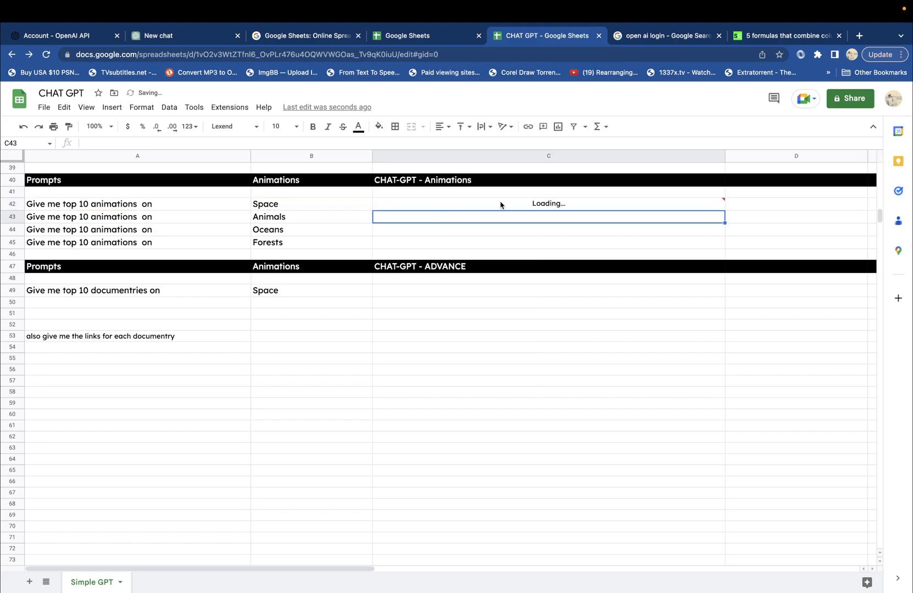
# - Fill the C42 formula down to C45 for the Animals, Oceans and Forests animation prompts, and look over the earlier documentary answers
pyautogui.click(519, 205)
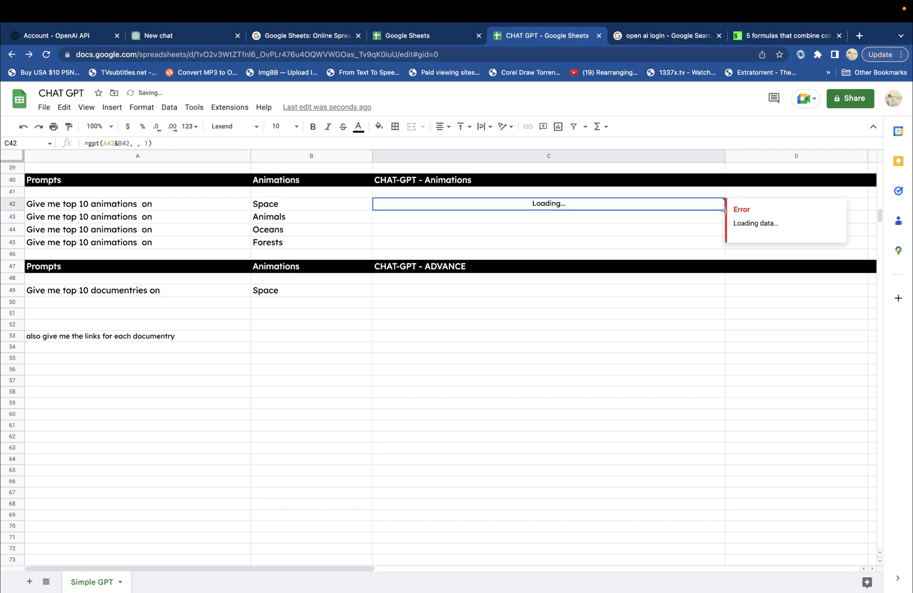
pyautogui.click(516, 293)
pyautogui.click(538, 250)
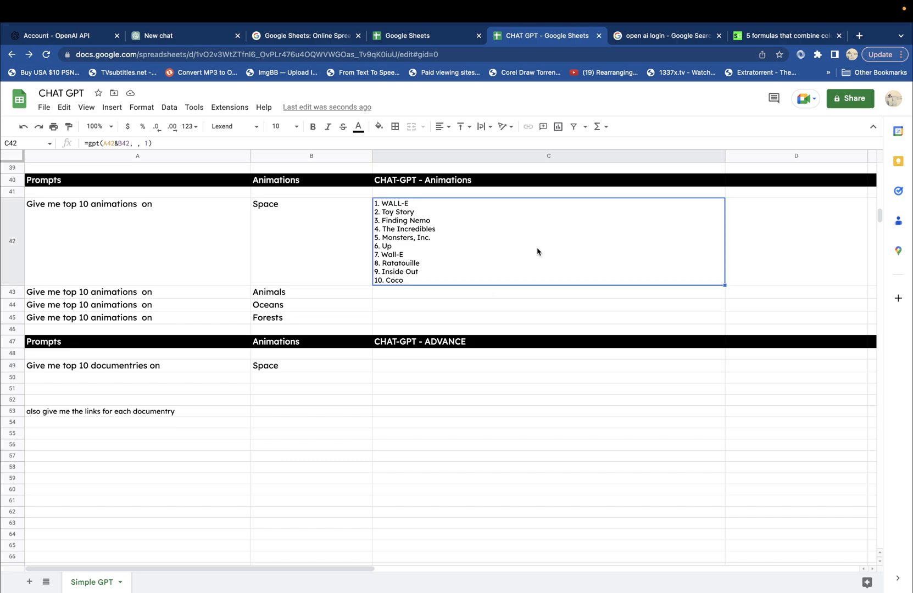
pyautogui.moveTo(725, 284); pyautogui.dragTo(725, 324)
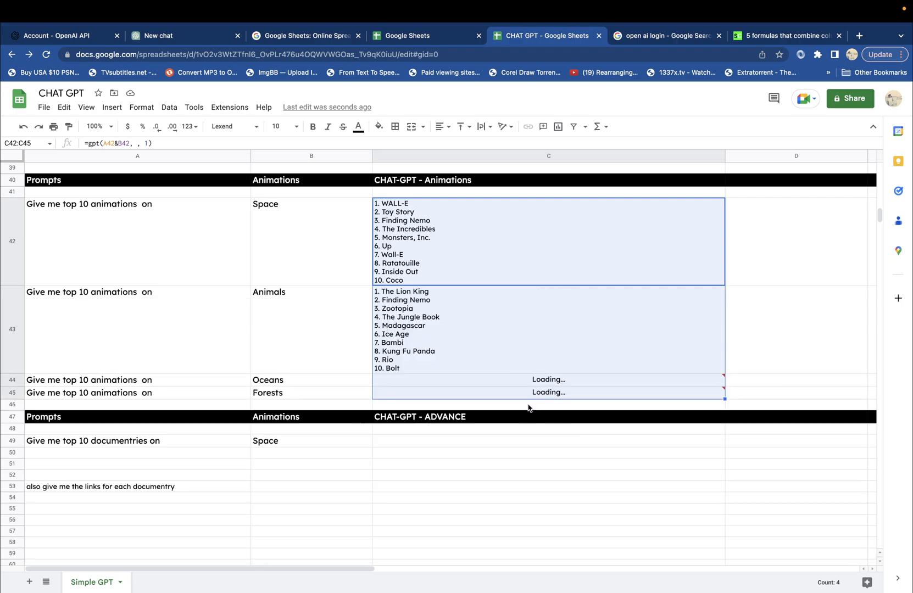
pyautogui.scroll(5, 528, 407)
pyautogui.scroll(1, 528, 406)
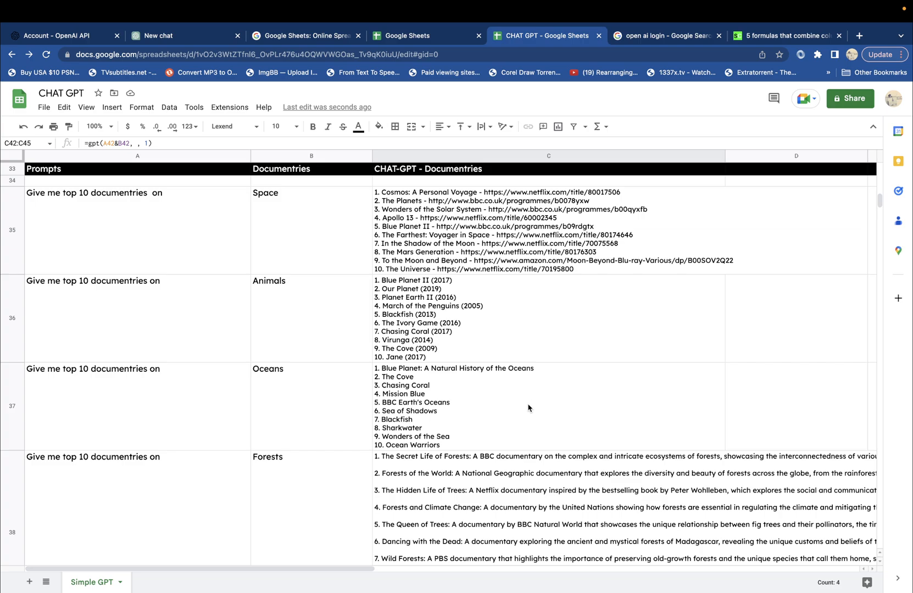
pyautogui.scroll(-5, 528, 407)
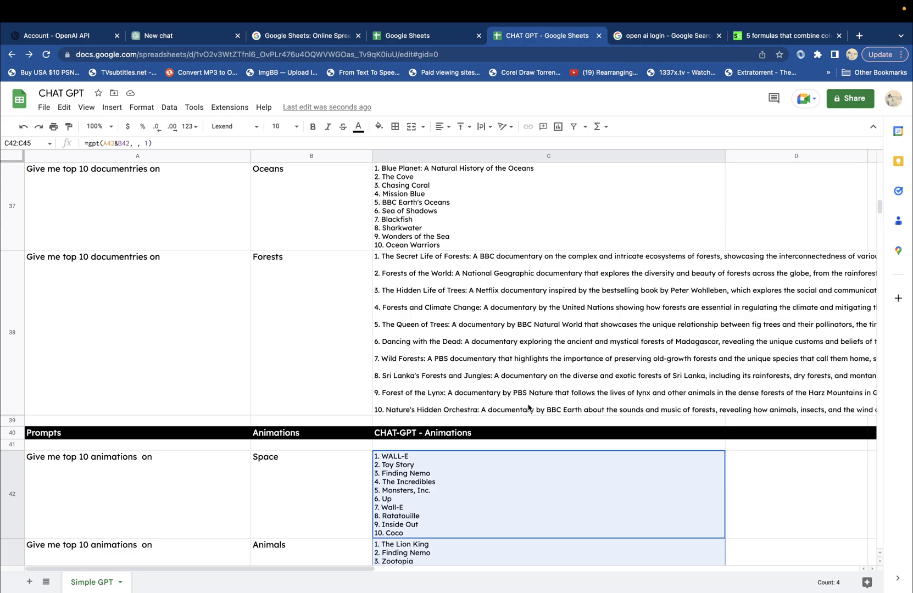
# - Enter the formula =GPT_LIST(a49,,1) in C49 under CHAT-GPT - ADVANCE to list the top 10 documentaries in separate rows
pyautogui.scroll(-15, 528, 407)
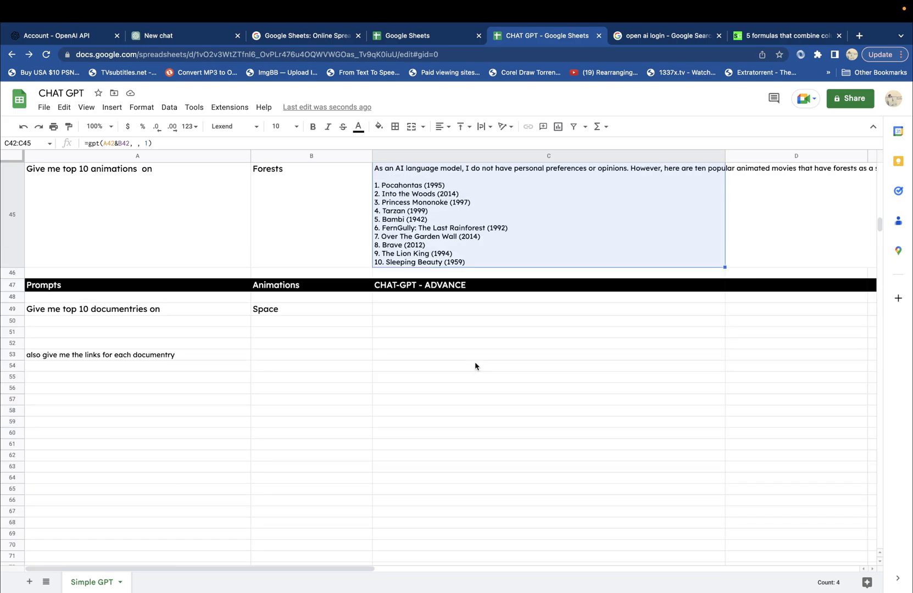
pyautogui.click(441, 311)
pyautogui.write('=')
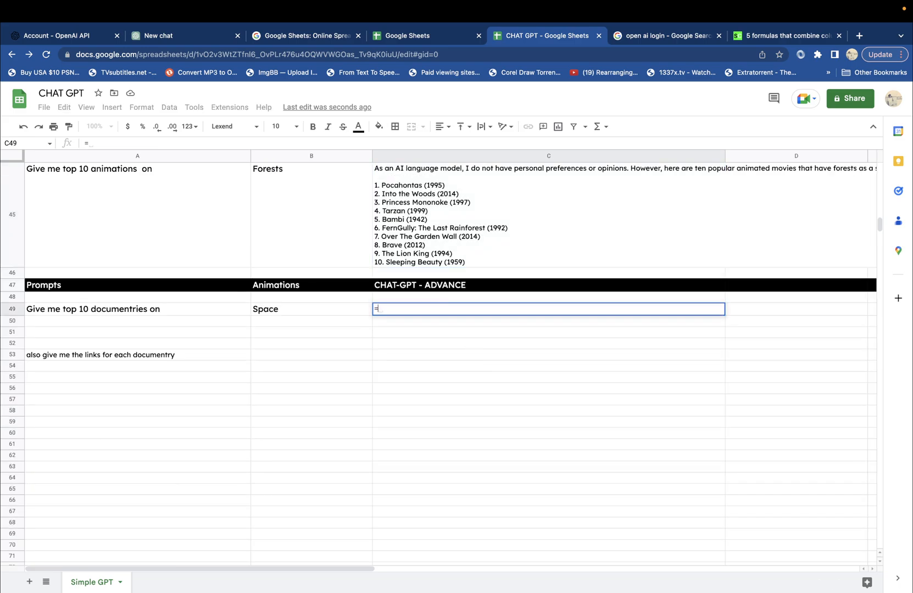
pyautogui.write('gpt_')
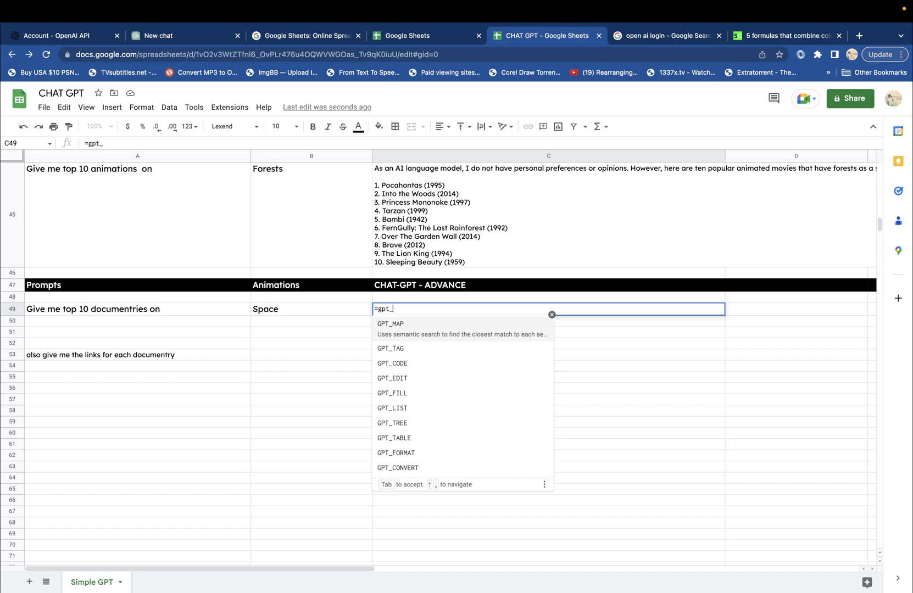
pyautogui.write('li')
pyautogui.click(454, 331)
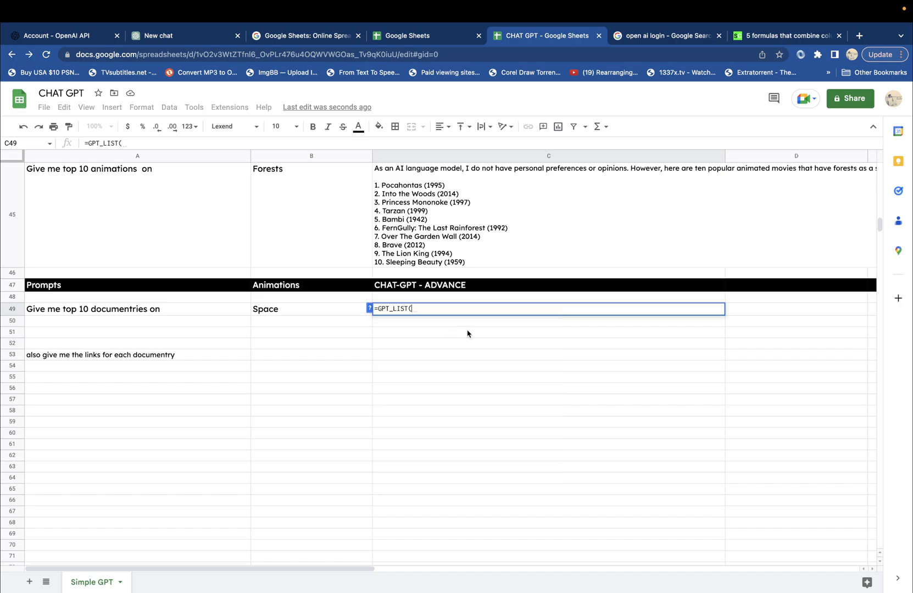
pyautogui.write('a')
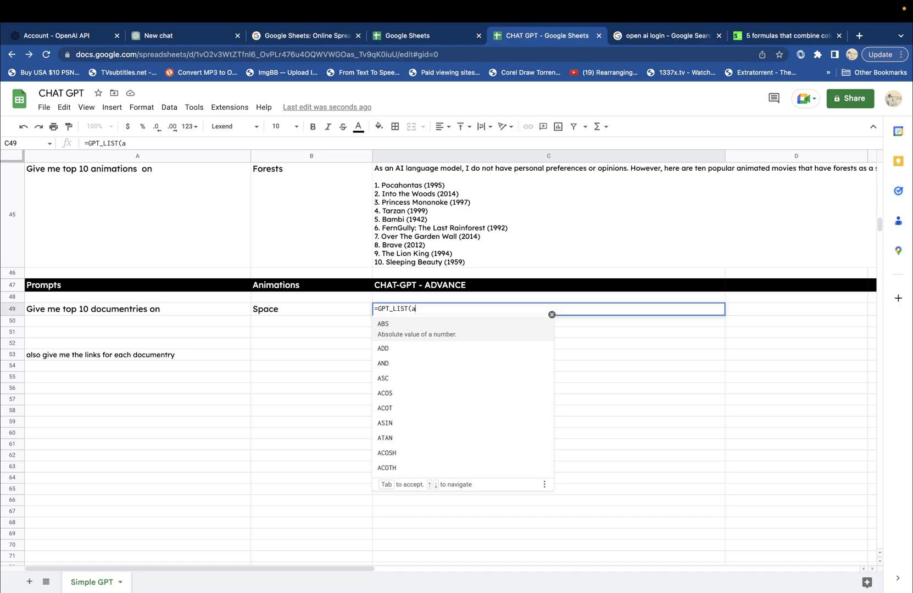
pyautogui.write('49,1')
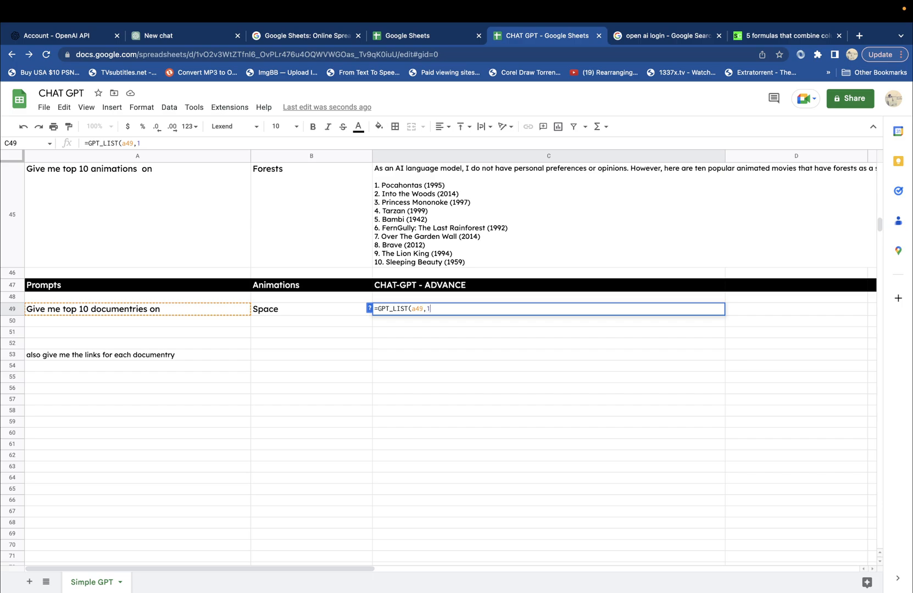
pyautogui.press('Left')
pyautogui.write(',')
pyautogui.press('Right')
pyautogui.write(')')
pyautogui.press('Return')
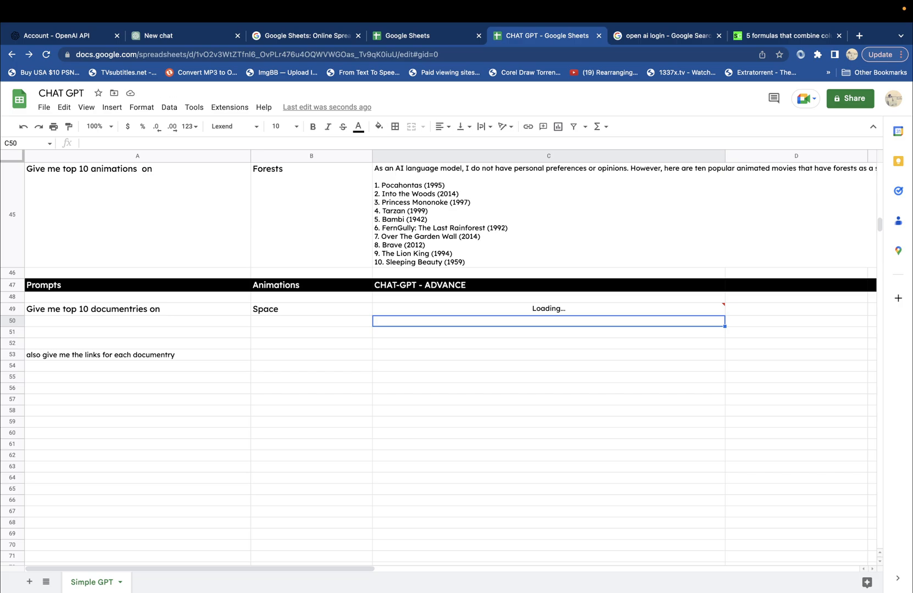
# - Compare the single-cell documentary answers and the C35 formula with the row-by-row list in C49:C58 and its GPT_LIST formula
pyautogui.scroll(1, 462, 371)
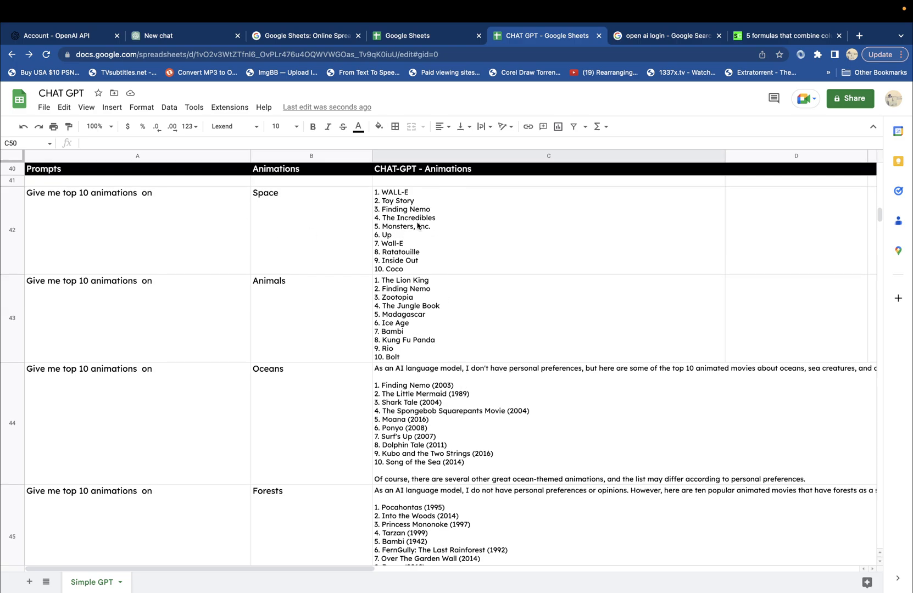
pyautogui.scroll(10, 407, 241)
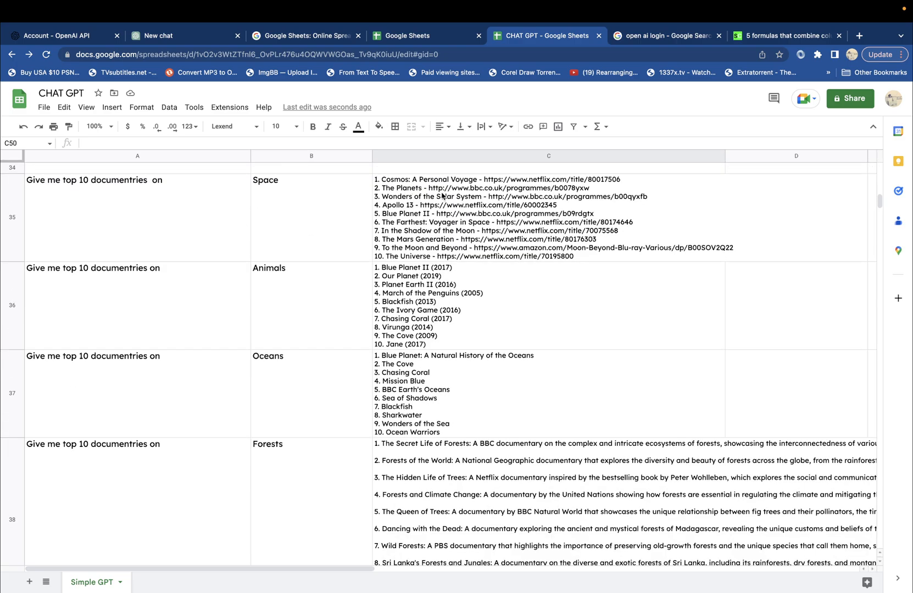
pyautogui.doubleClick(424, 193)
pyautogui.press('Return')
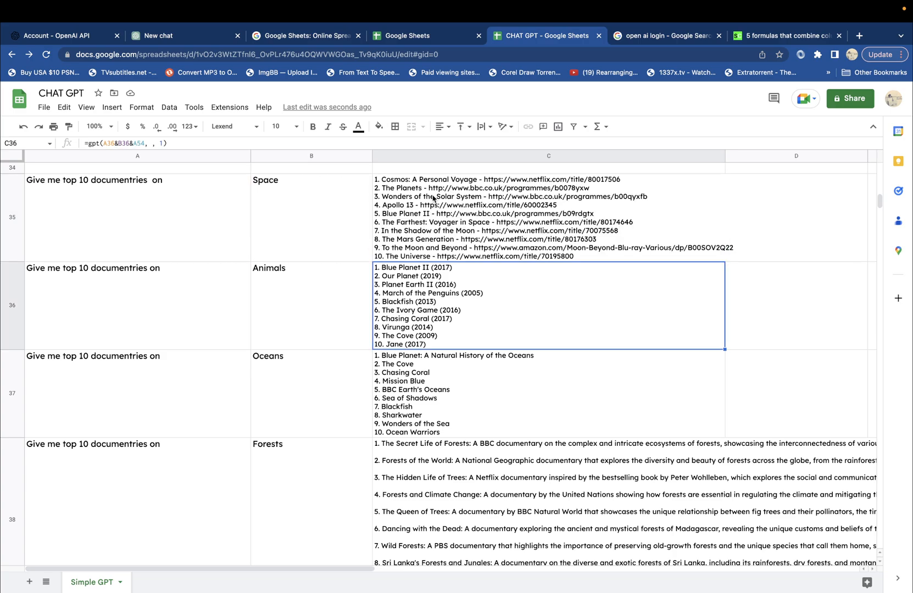
pyautogui.scroll(-15, 437, 350)
pyautogui.scroll(-5, 436, 351)
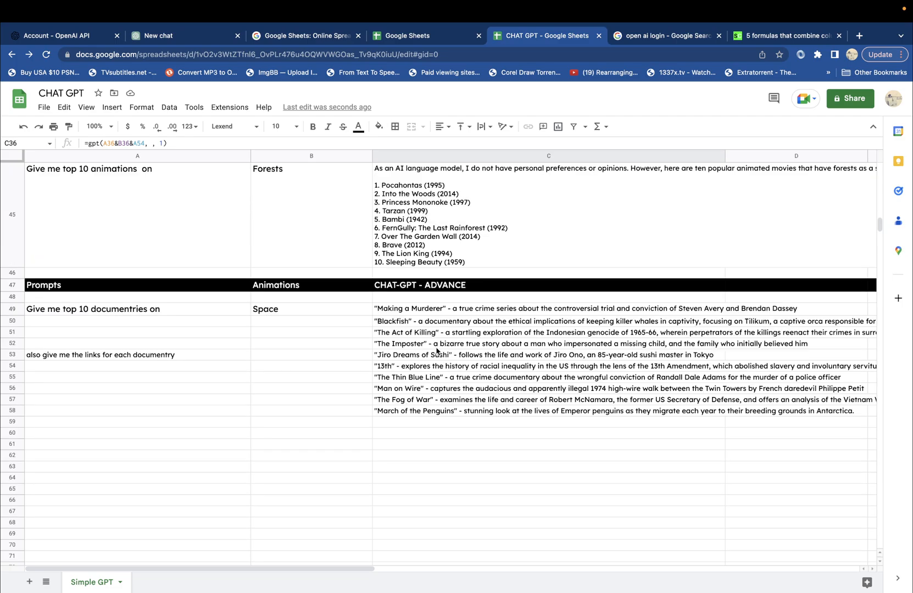
pyautogui.moveTo(346, 311); pyautogui.dragTo(389, 414)
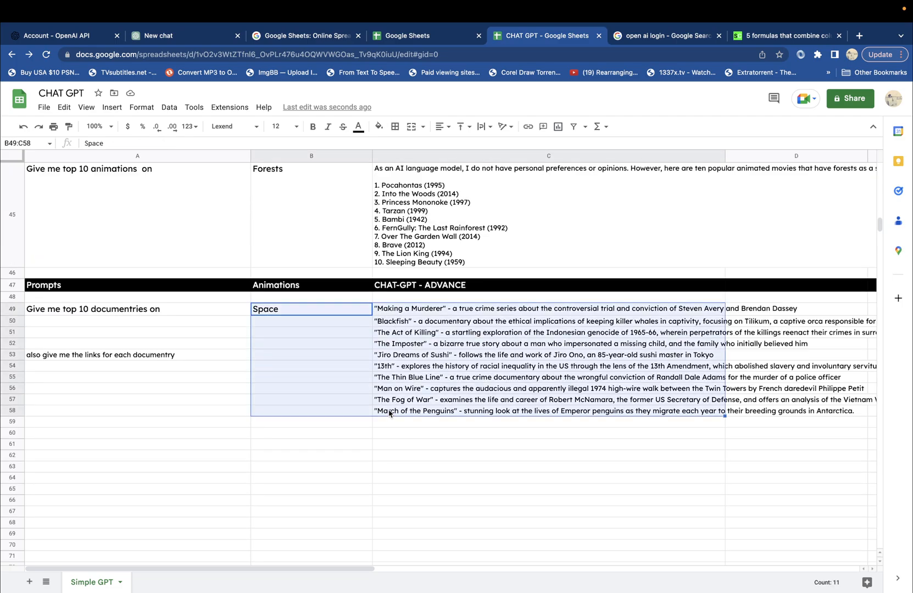
pyautogui.click(301, 360)
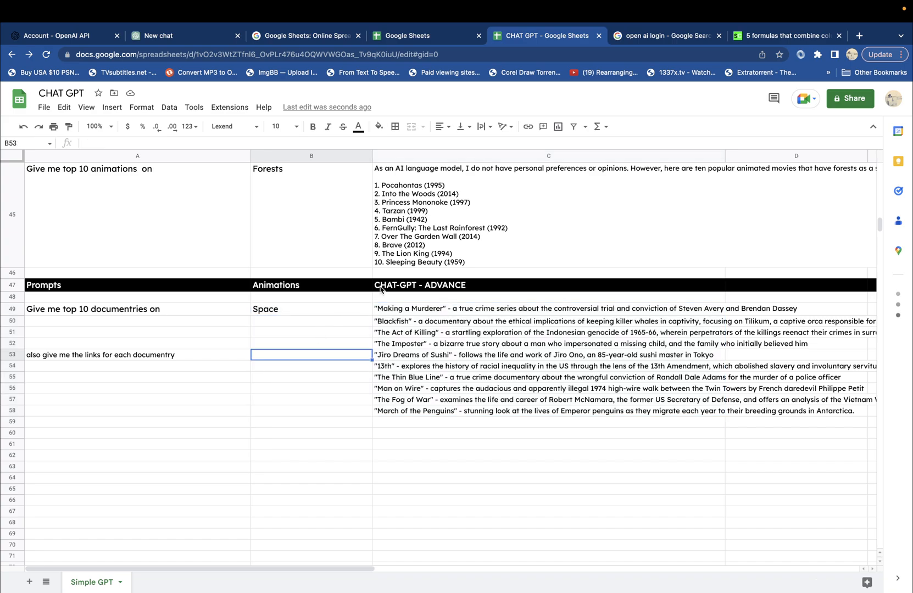
pyautogui.click(416, 309)
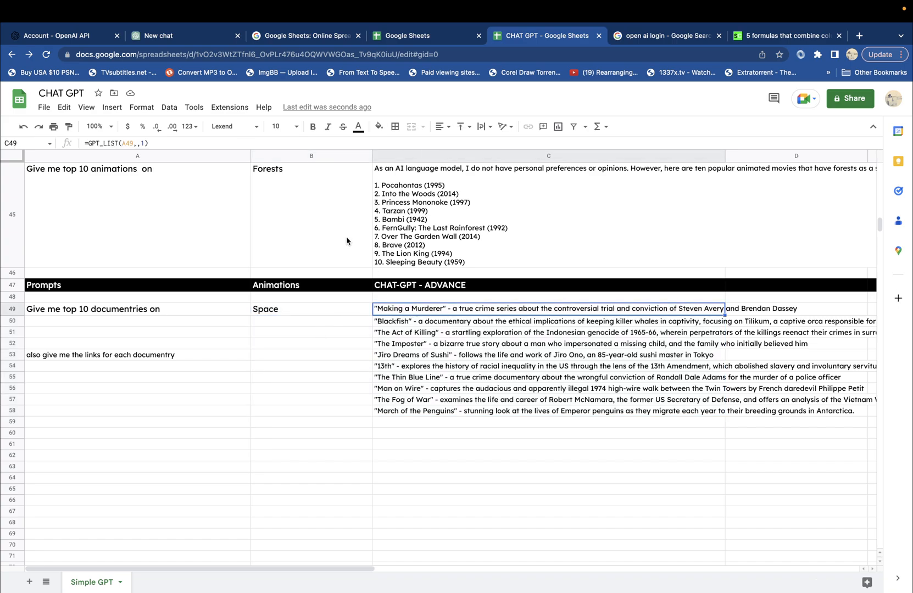
pyautogui.click(89, 144)
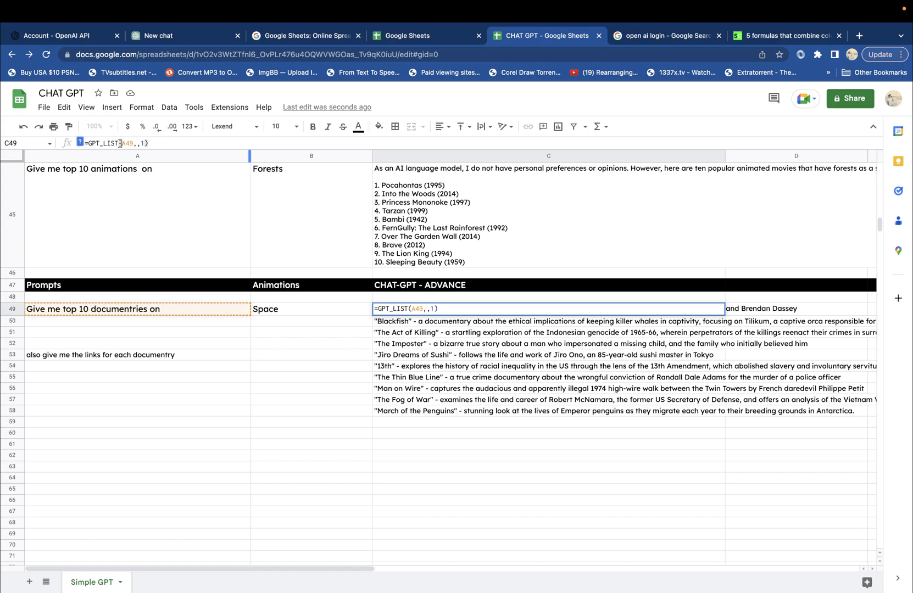
# - Return to the beginning of the sheet and take the browser window out of full-screen mode
pyautogui.scroll(15, 210, 230)
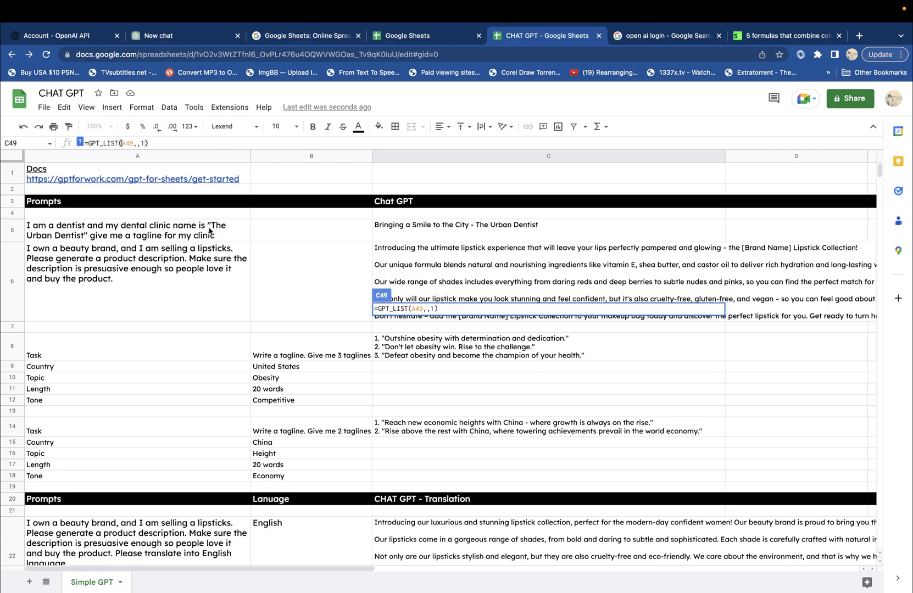
pyautogui.moveTo(37, 27)
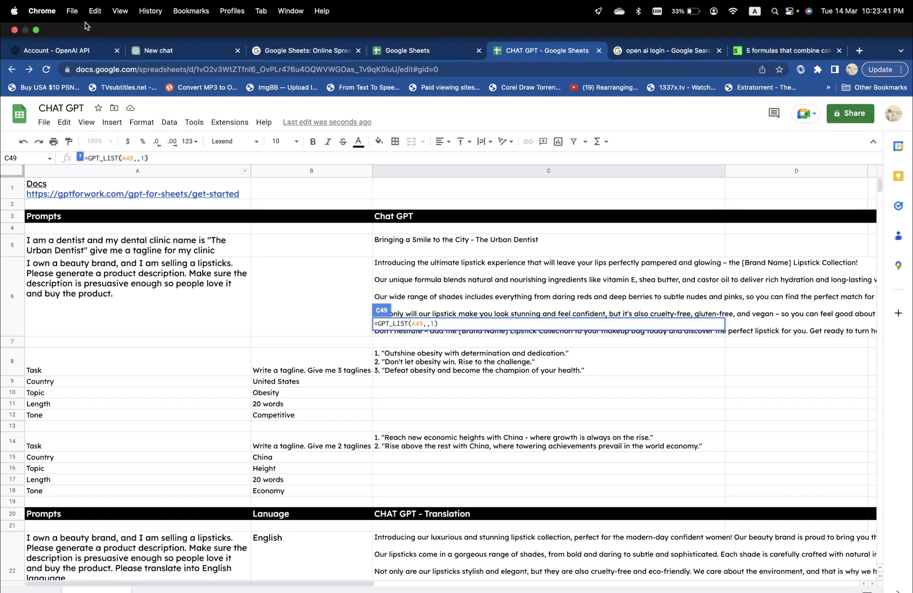
pyautogui.click(37, 29)
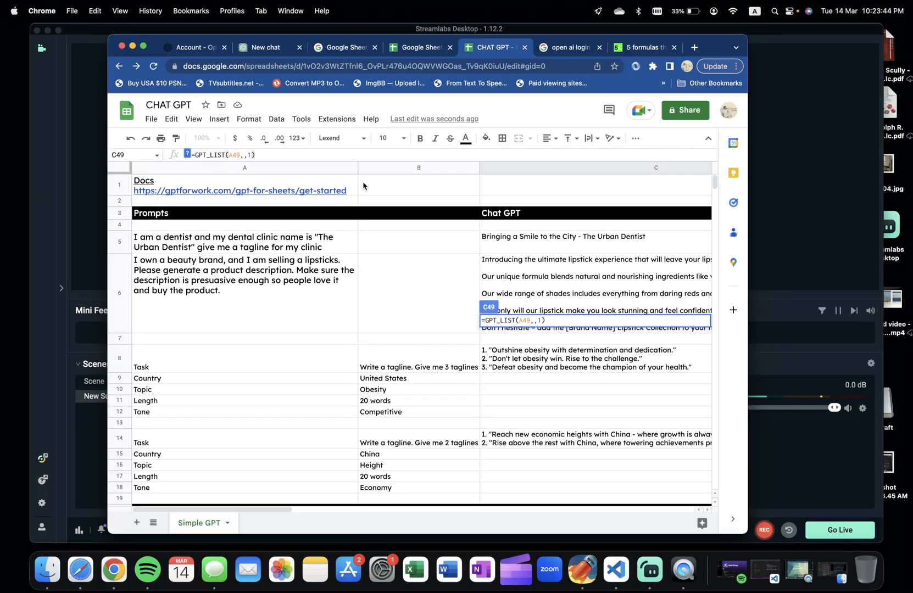